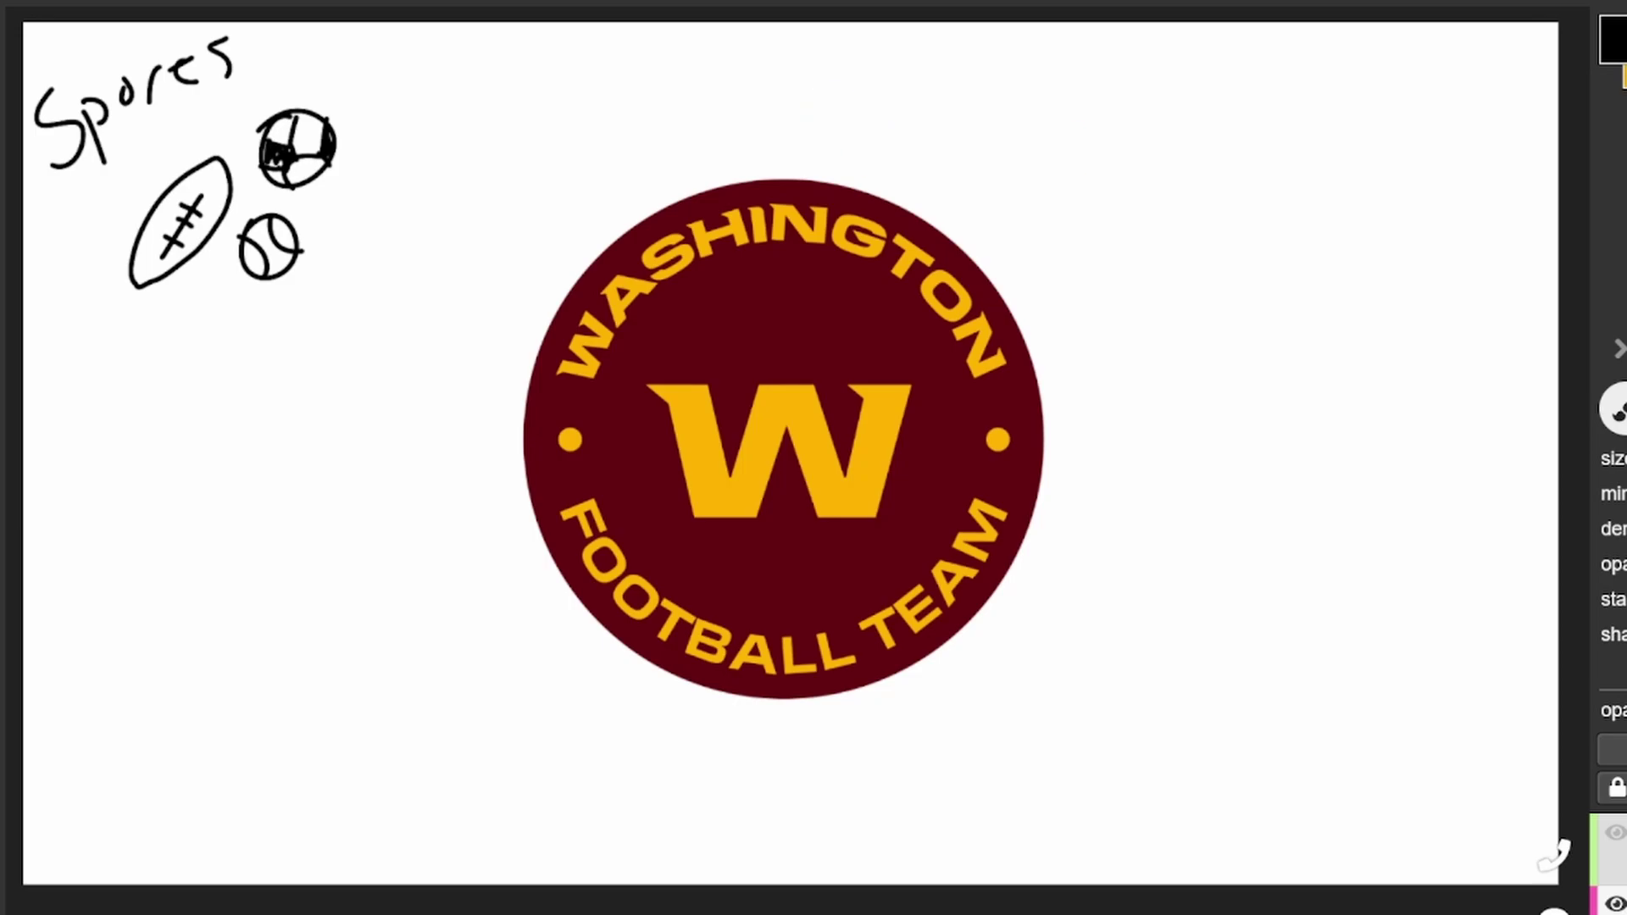
# - Delete the Washington logo and begin handwriting 'charges' at the top right
pyautogui.press('Delete')
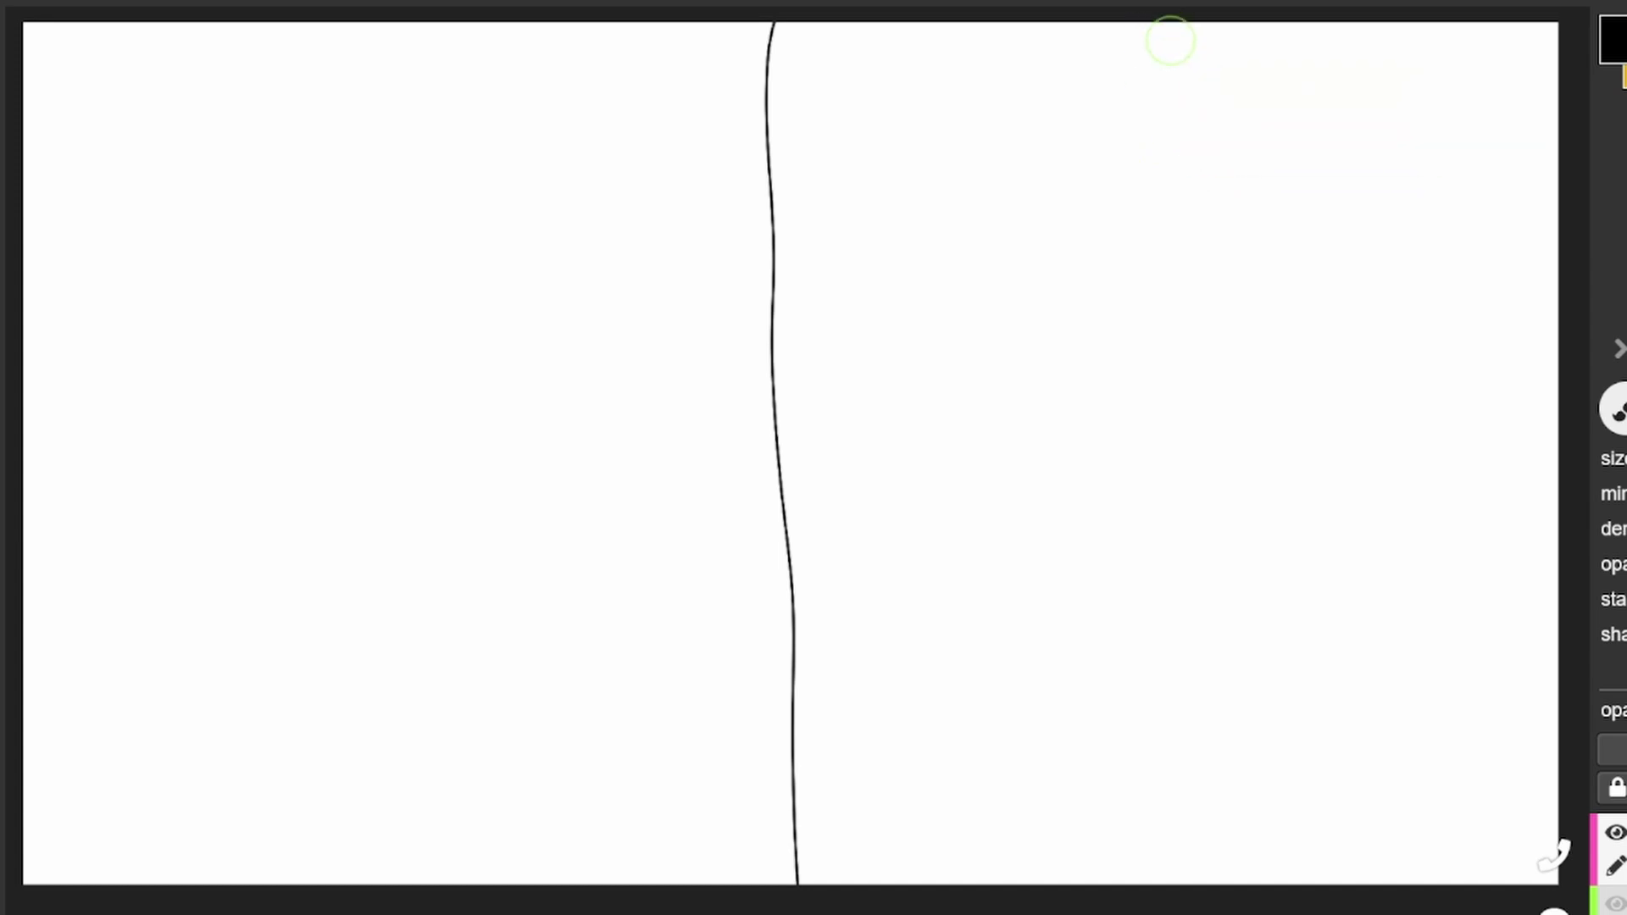
pyautogui.moveTo(1189, 42)
pyautogui.mouseDown()
pyautogui.moveTo(1189, 58)
pyautogui.moveTo(1291, 39)
pyautogui.moveTo(1286, 64)
pyautogui.moveTo(1340, 58)
pyautogui.mouseUp()
# - Continue handwriting 'charges' at the top of the right half
pyautogui.click(1239, 44)
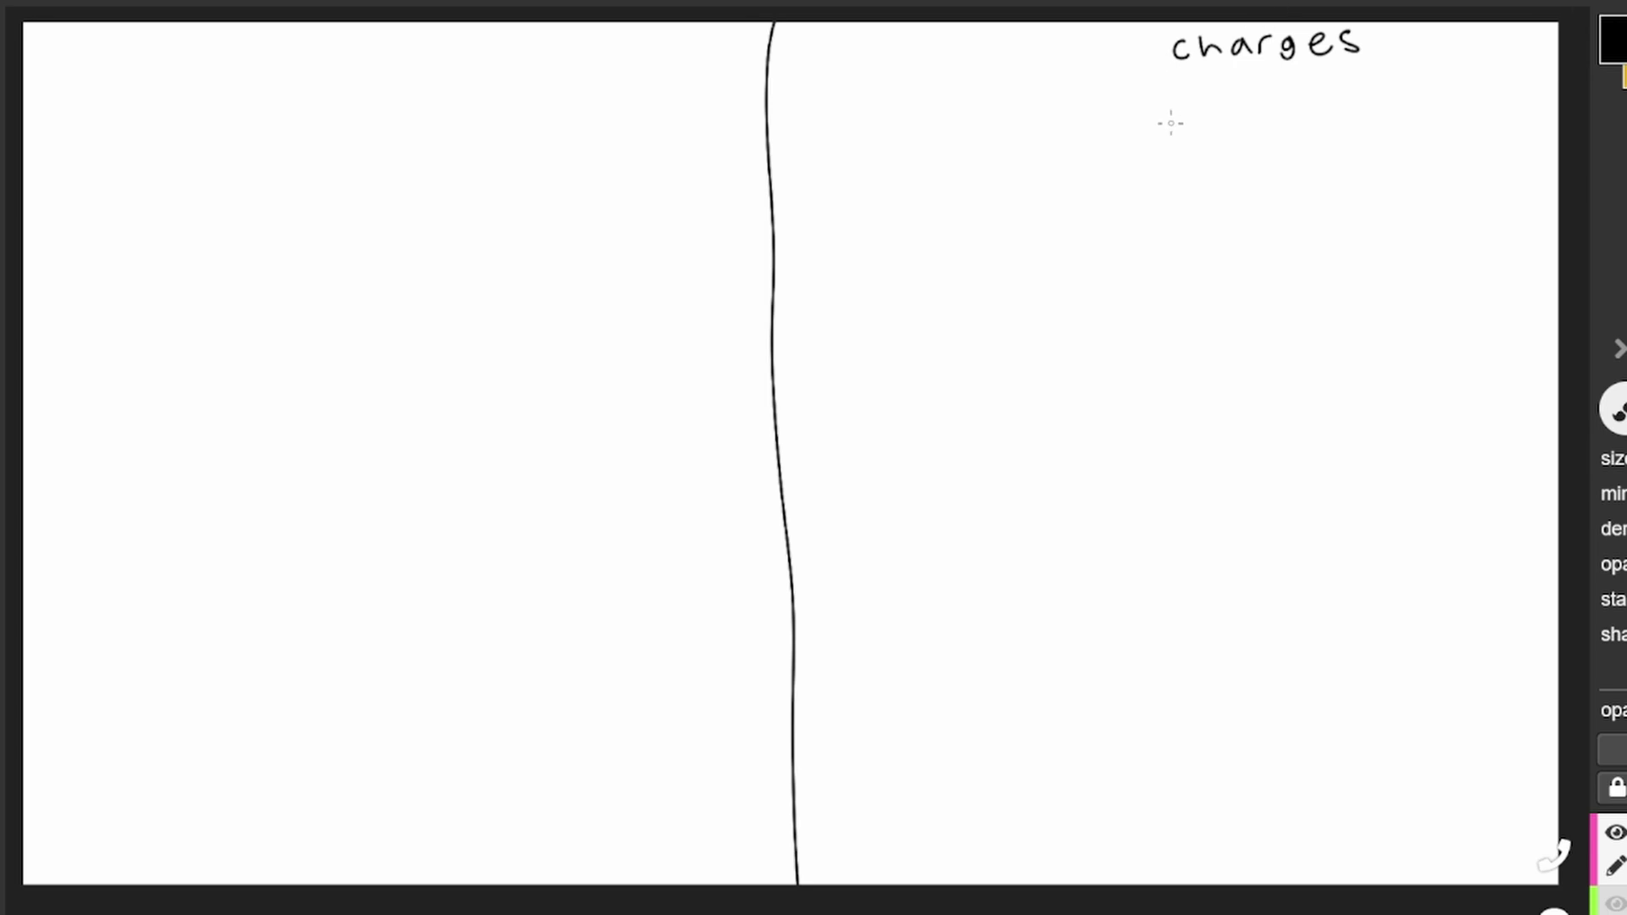
pyautogui.scroll(-1, 1180, 147)
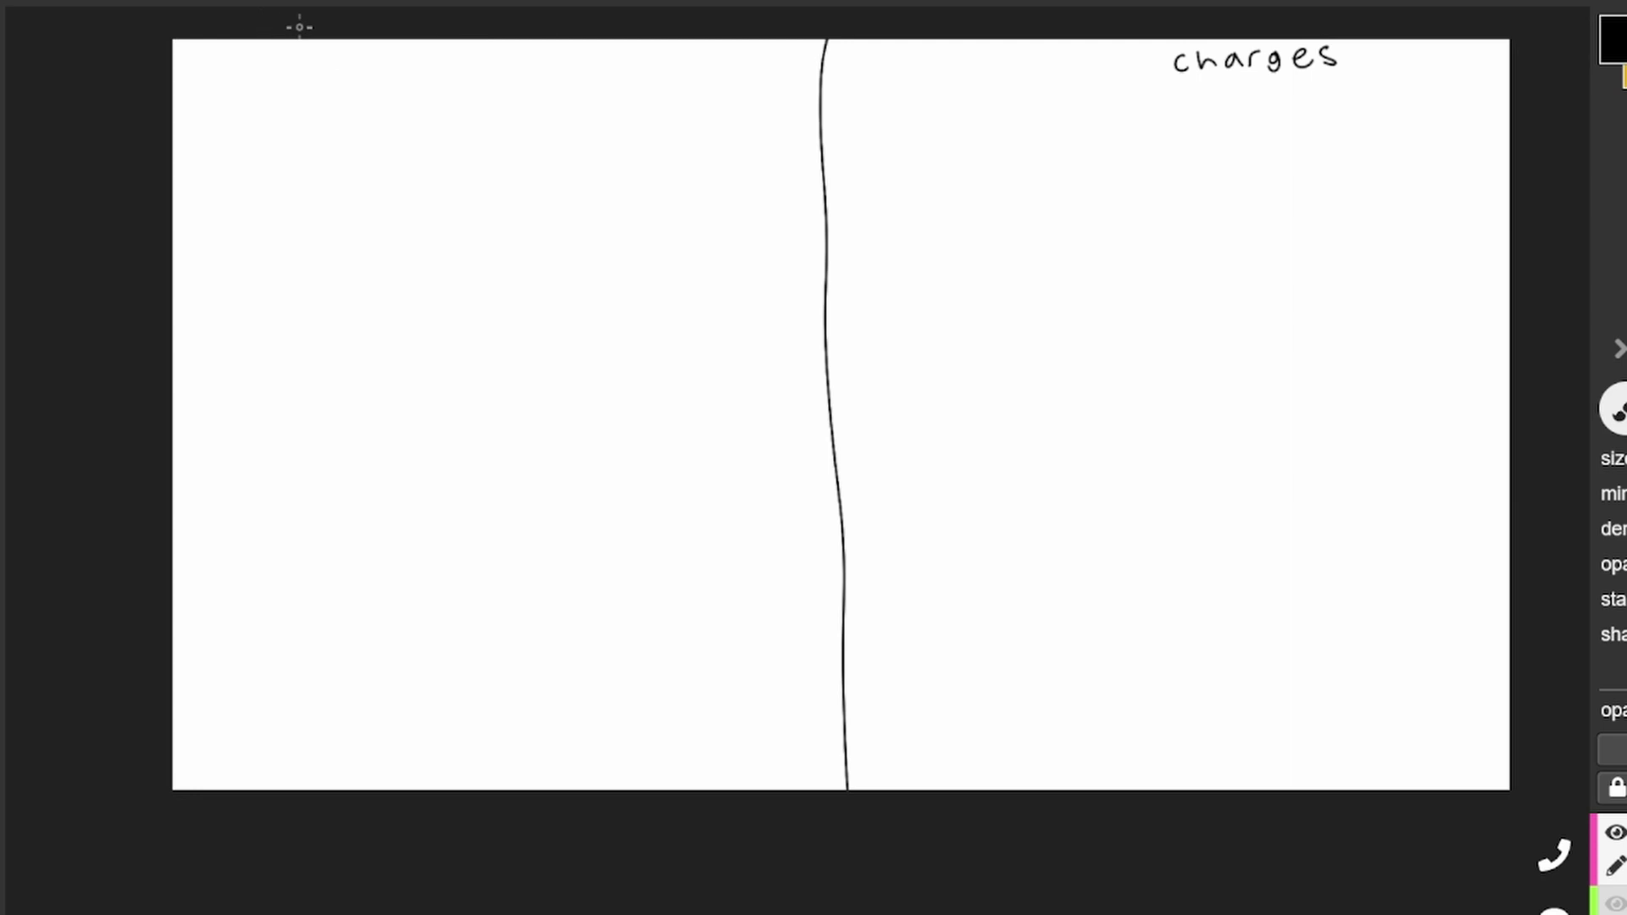
pyautogui.scroll(2, 279, 13)
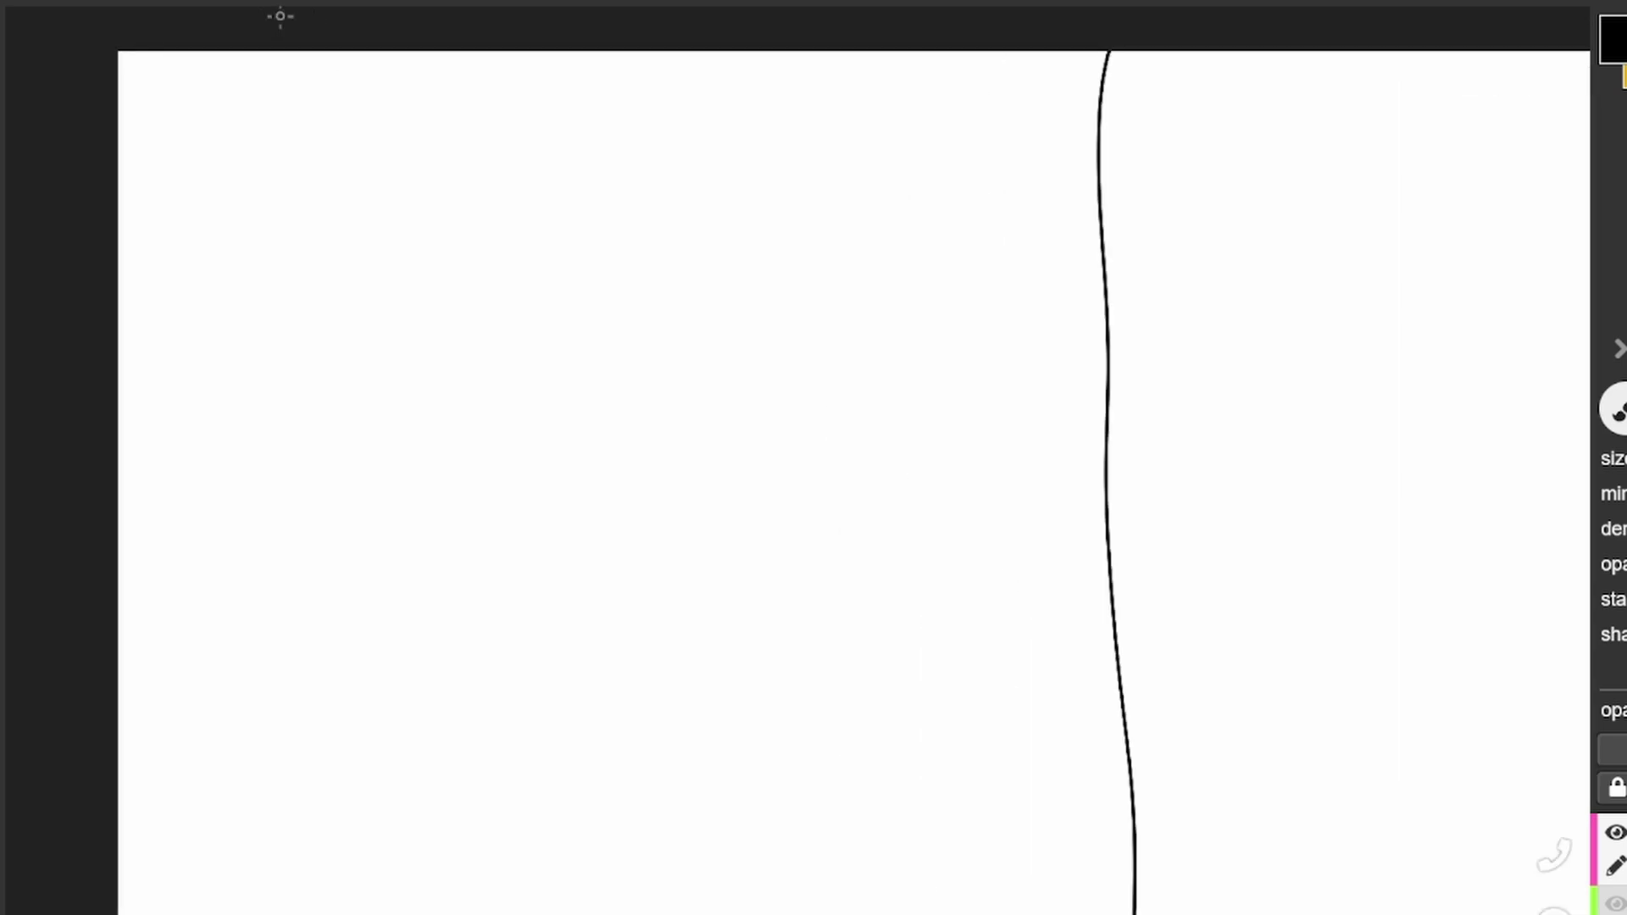
pyautogui.scroll(1, 157, 52)
pyautogui.scroll(2, 69, 56)
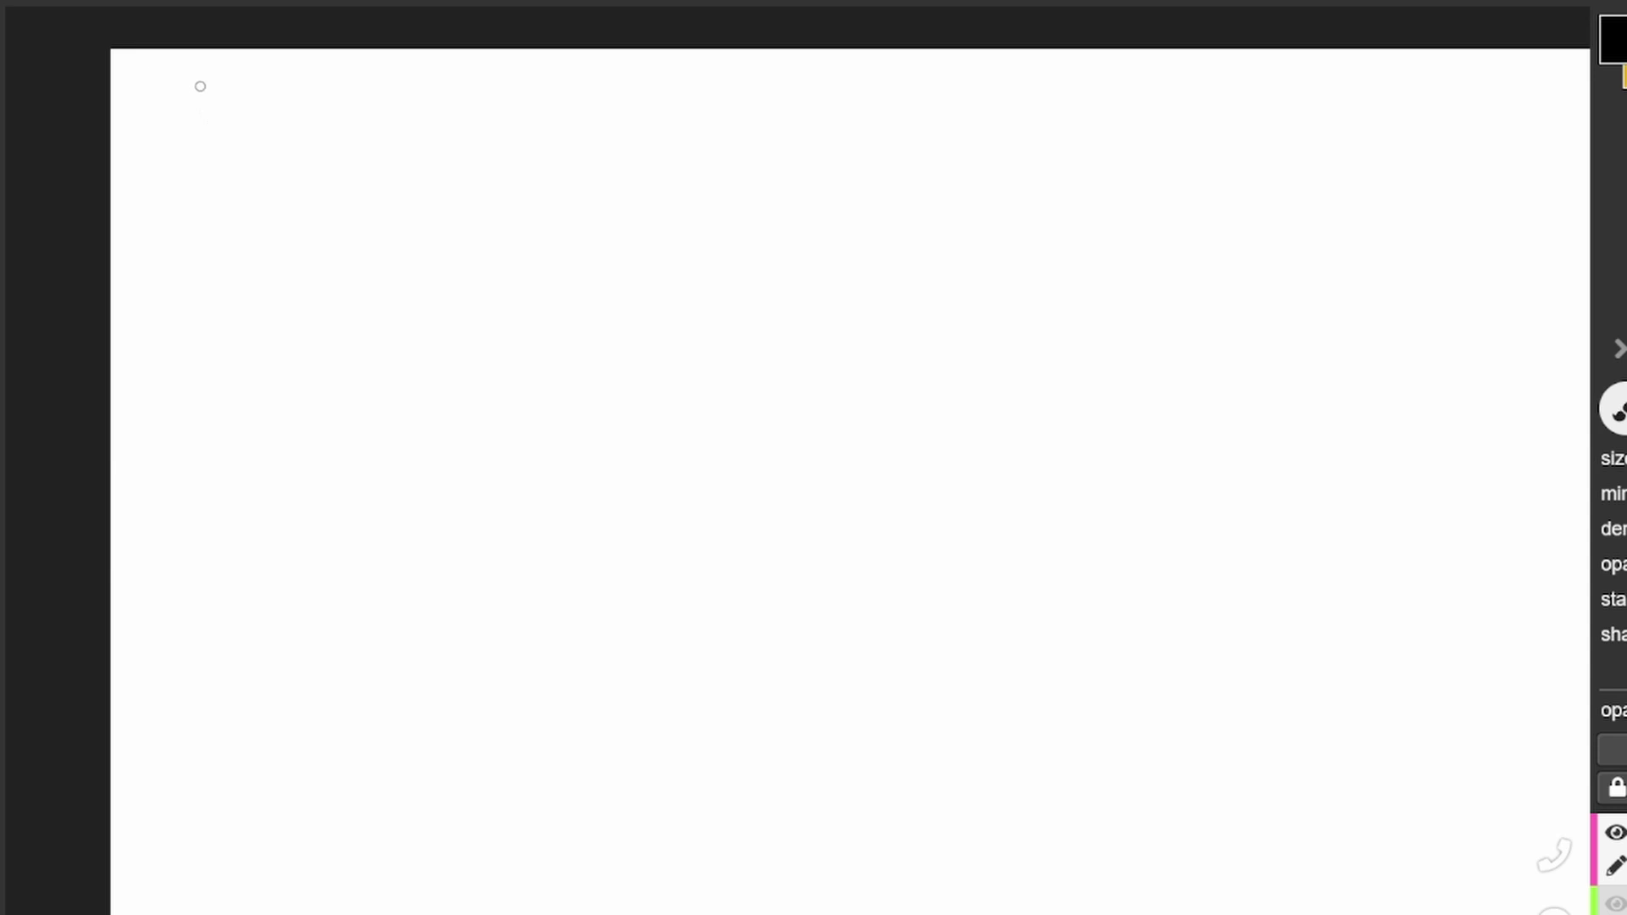
# - Hand-letter 'Colorado Rapids' across the top-left corner of the canvas
pyautogui.moveTo(221, 83)
pyautogui.mouseDown()
pyautogui.moveTo(209, 170)
pyautogui.moveTo(264, 124)
pyautogui.moveTo(319, 171)
pyautogui.moveTo(373, 131)
pyautogui.moveTo(431, 125)
pyautogui.mouseUp()
pyautogui.moveTo(466, 127); pyautogui.dragTo(490, 156)
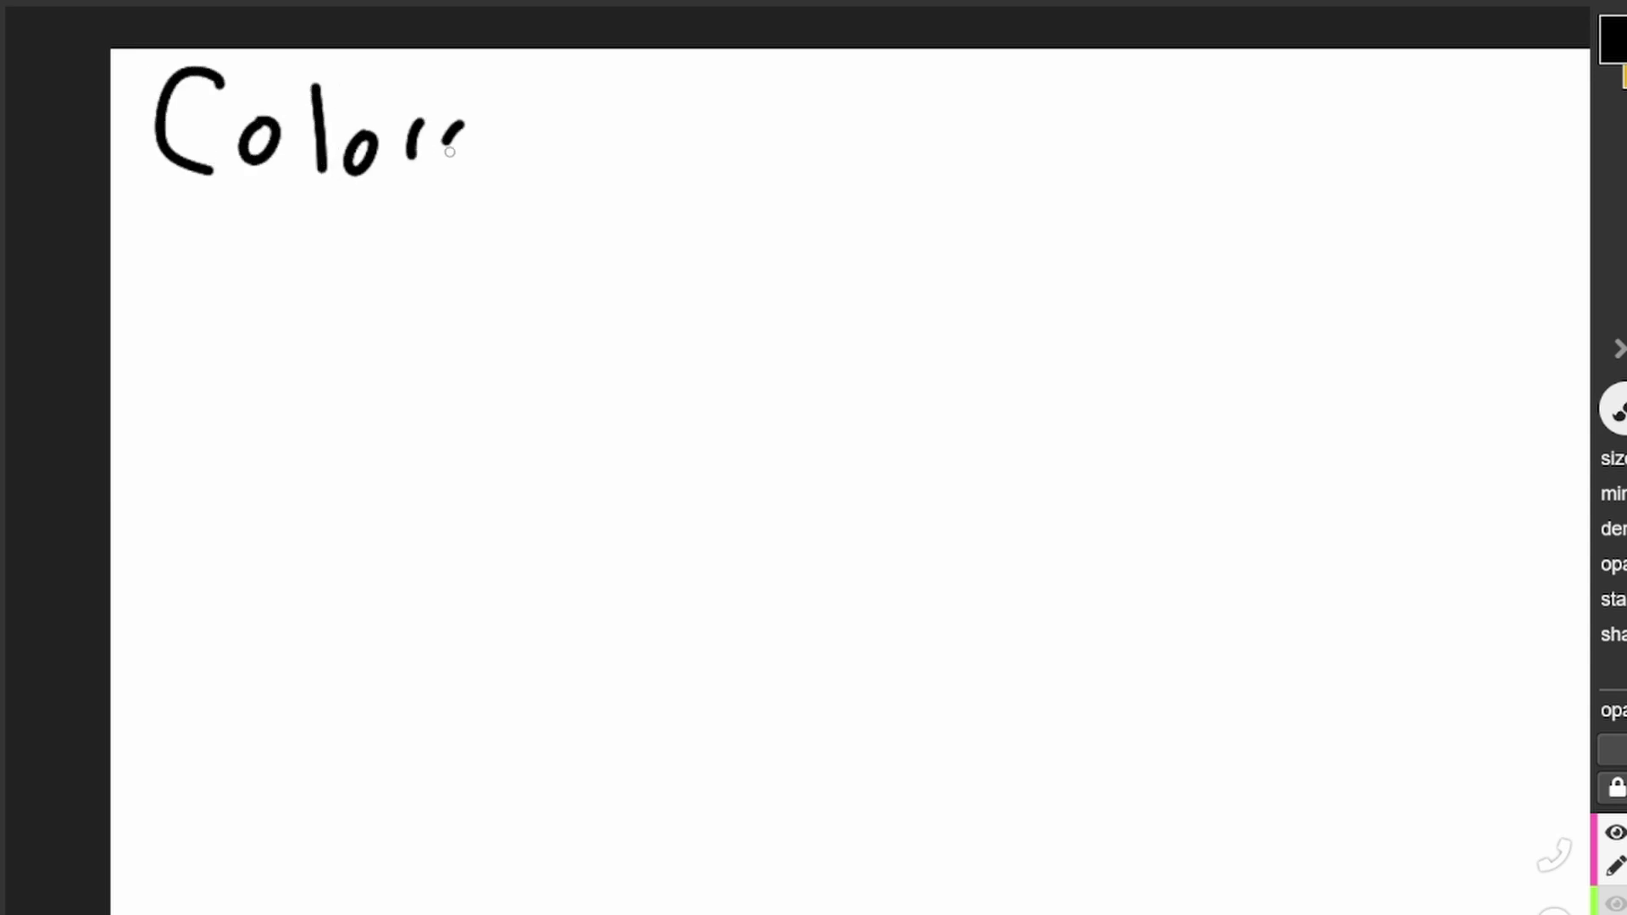
pyautogui.moveTo(515, 76)
pyautogui.mouseDown()
pyautogui.moveTo(531, 117)
pyautogui.moveTo(592, 106)
pyautogui.mouseUp()
pyautogui.moveTo(688, 79)
pyautogui.mouseDown()
pyautogui.moveTo(692, 135)
pyautogui.moveTo(850, 176)
pyautogui.mouseUp()
pyautogui.click(839, 114)
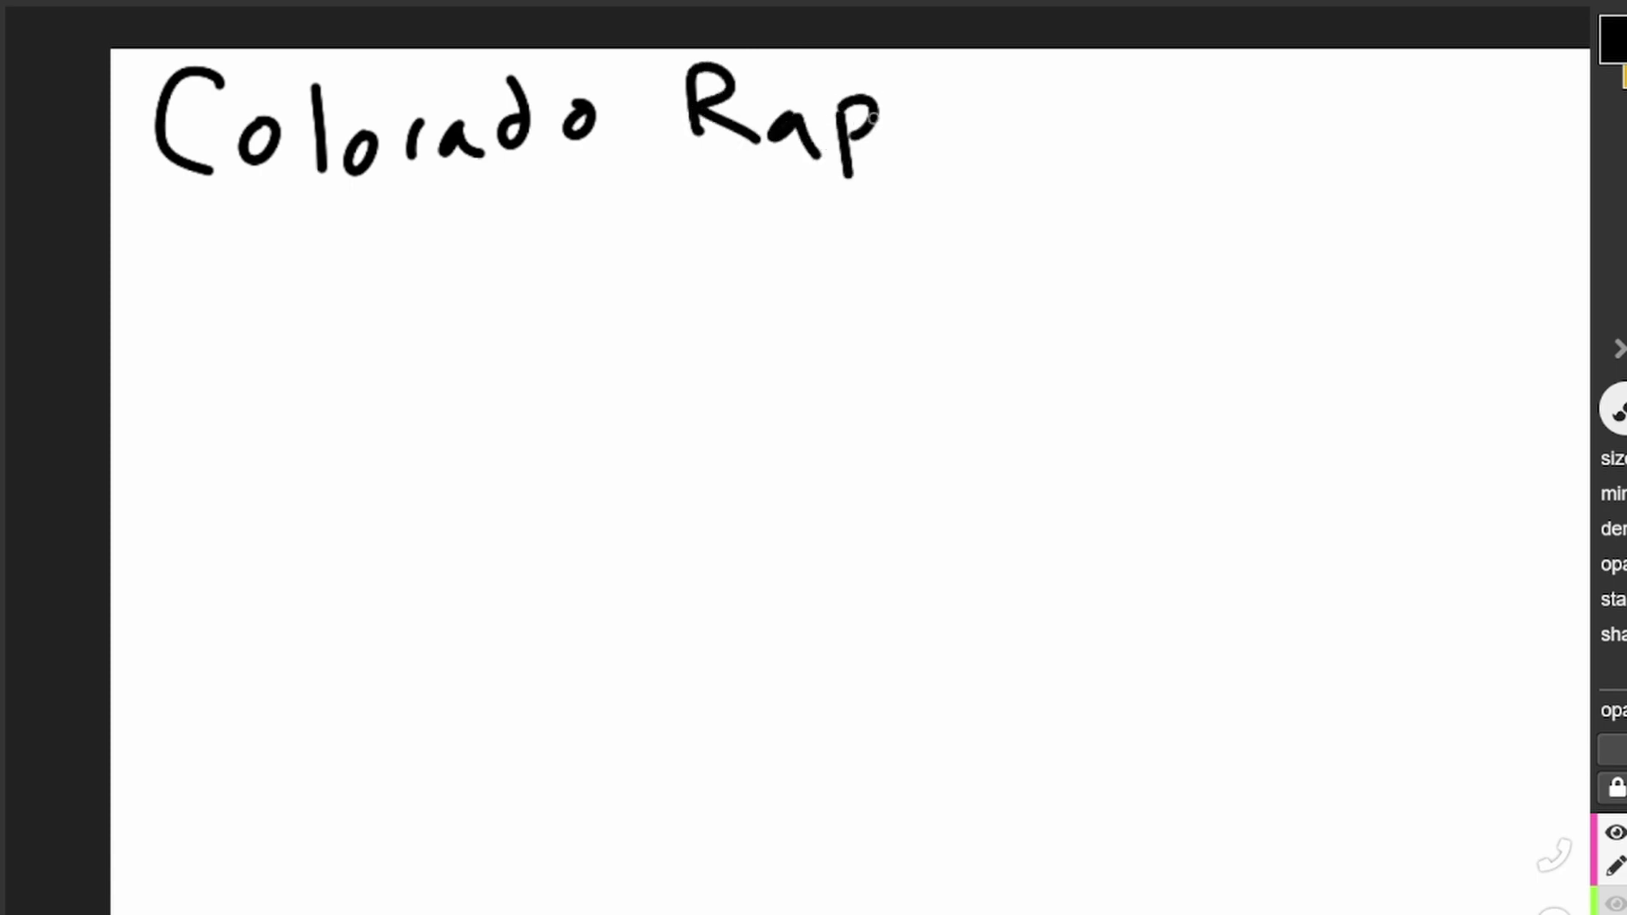
pyautogui.moveTo(899, 112); pyautogui.dragTo(903, 145)
pyautogui.click(912, 80)
pyautogui.moveTo(963, 73)
pyautogui.mouseDown()
pyautogui.moveTo(948, 143)
pyautogui.moveTo(1001, 143)
pyautogui.mouseUp()
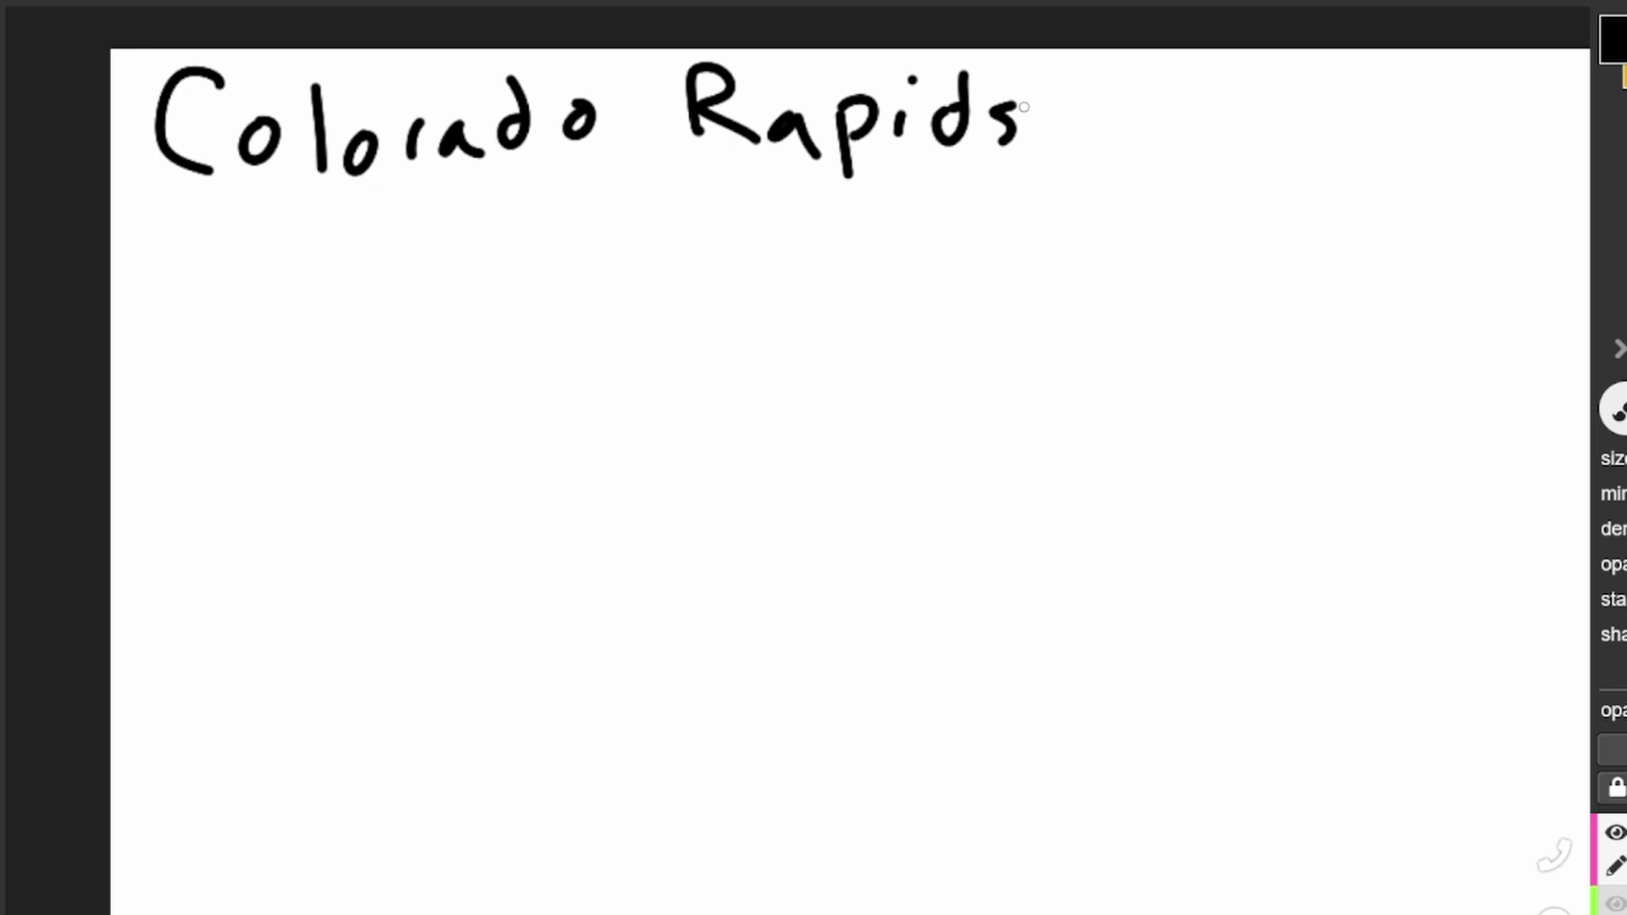
pyautogui.scroll(-2, 1042, 542)
pyautogui.scroll(-2, 1111, 563)
pyautogui.scroll(-2, 1122, 624)
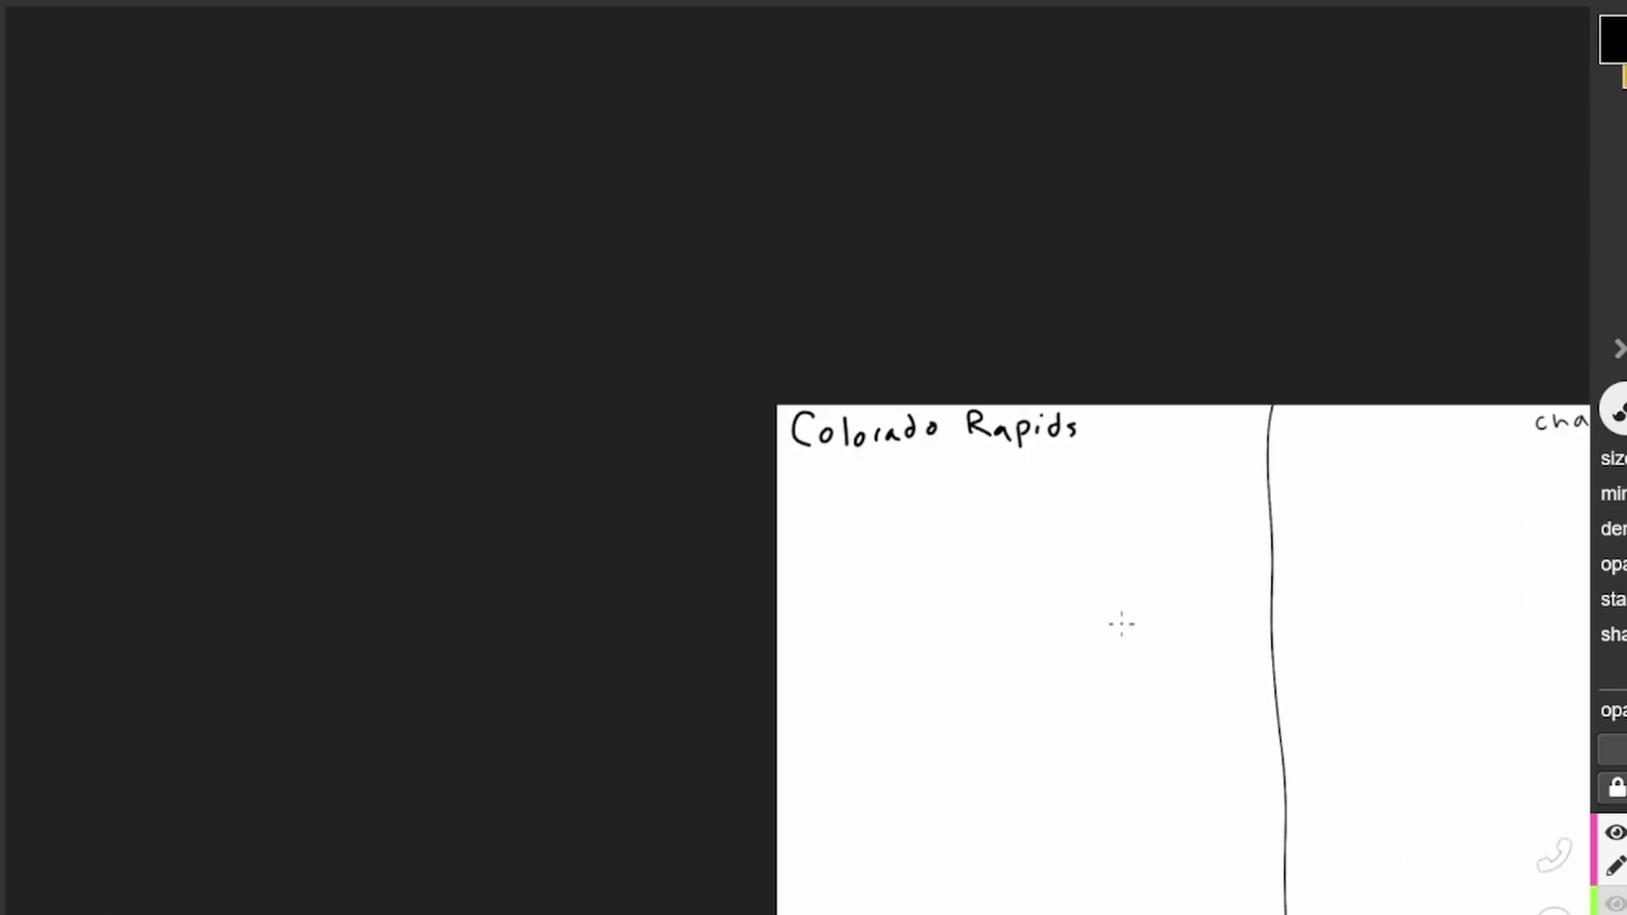
pyautogui.scroll(-2, 1122, 624)
pyautogui.scroll(3, 1508, 843)
pyautogui.scroll(1, 1508, 844)
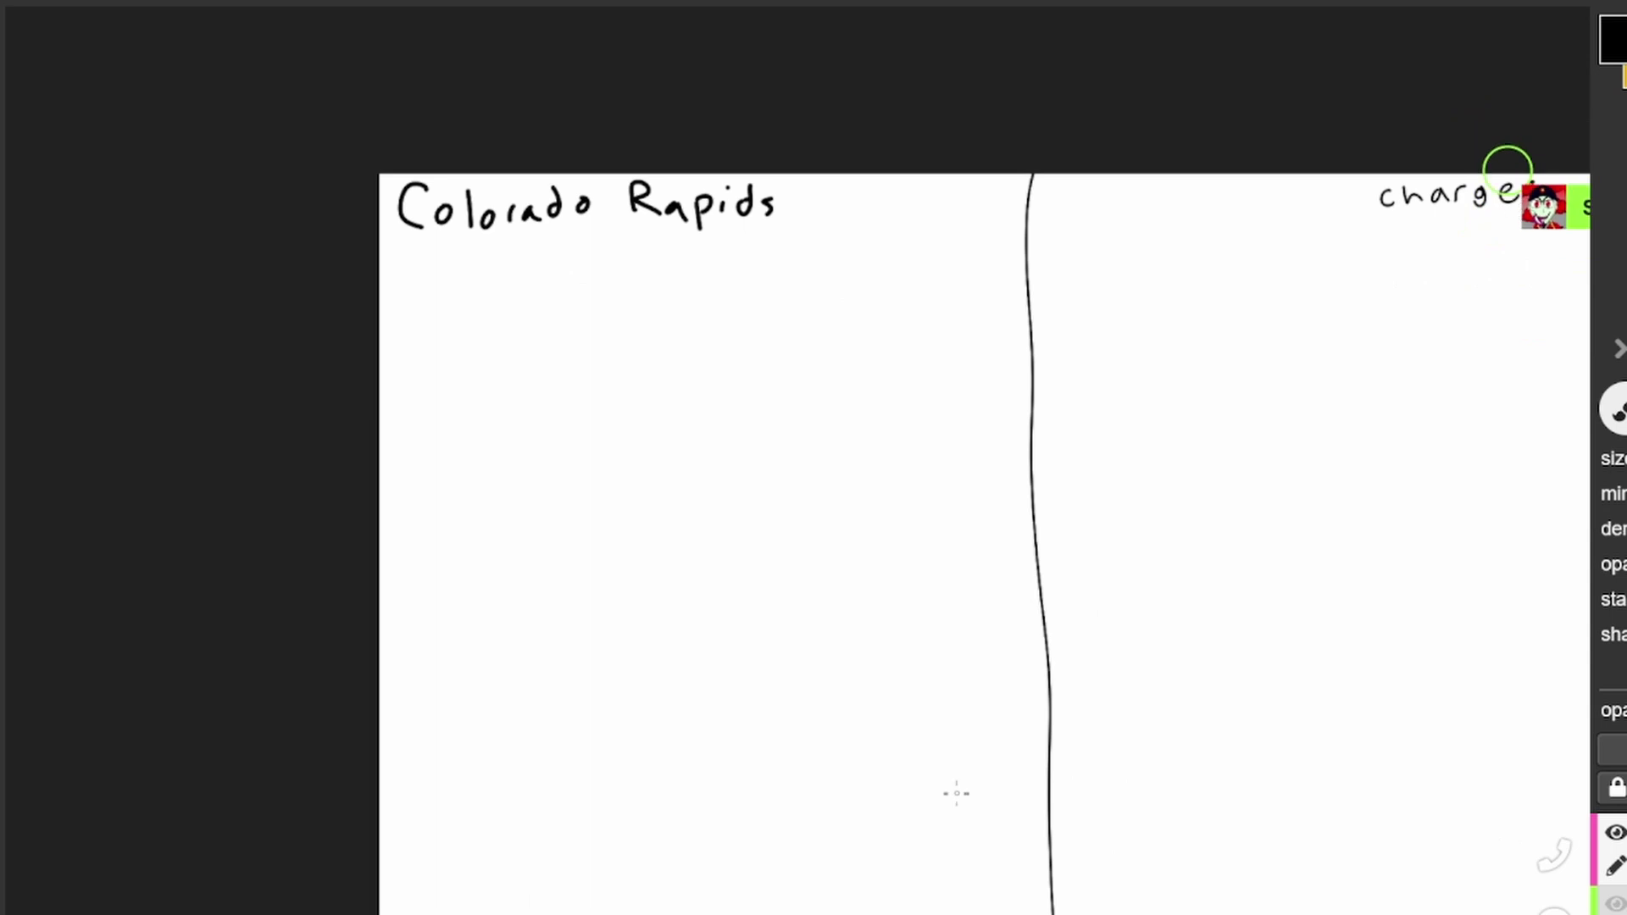
pyautogui.moveTo(956, 794); pyautogui.dragTo(731, 679)
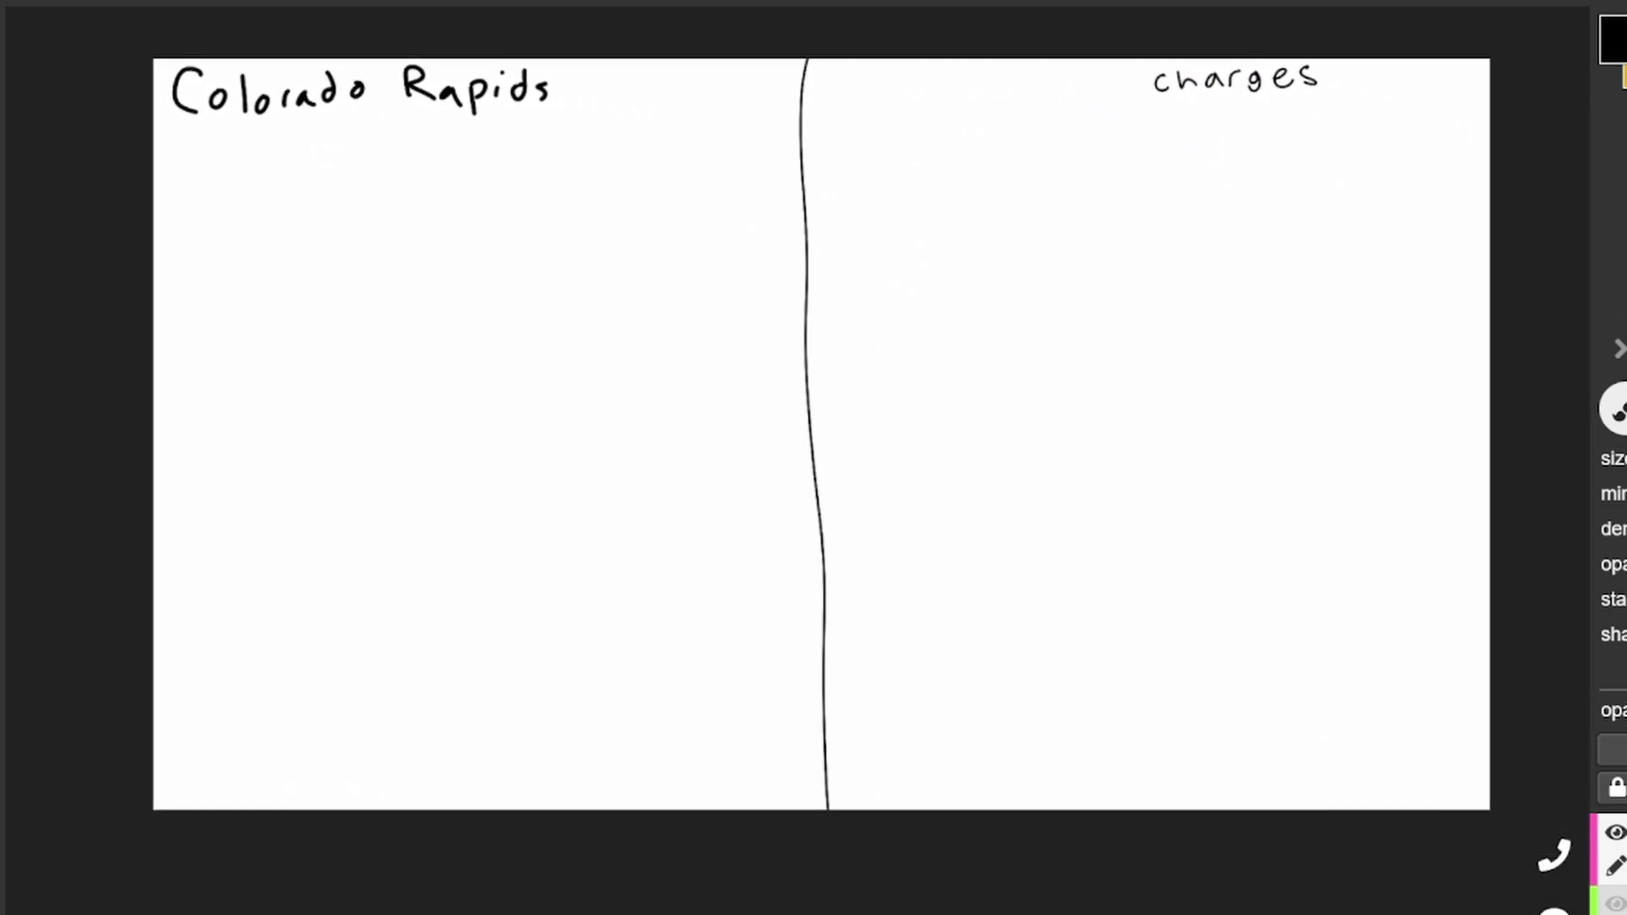
pyautogui.moveTo(855, 379); pyautogui.dragTo(839, 399)
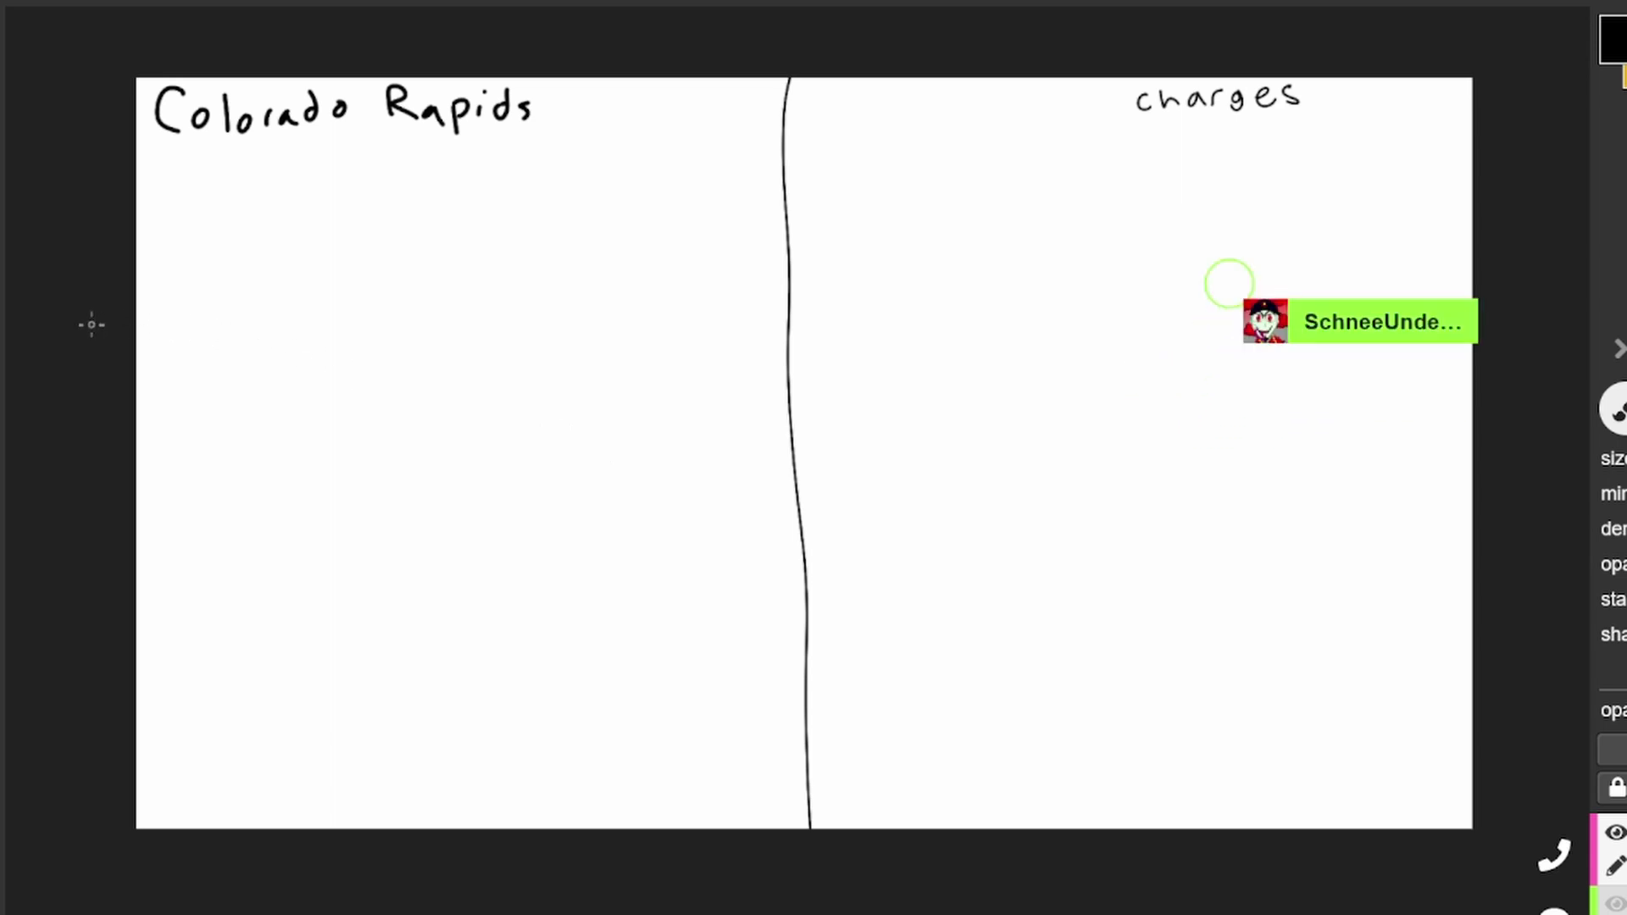
pyautogui.scroll(1, 94, 324)
pyautogui.scroll(3, 92, 405)
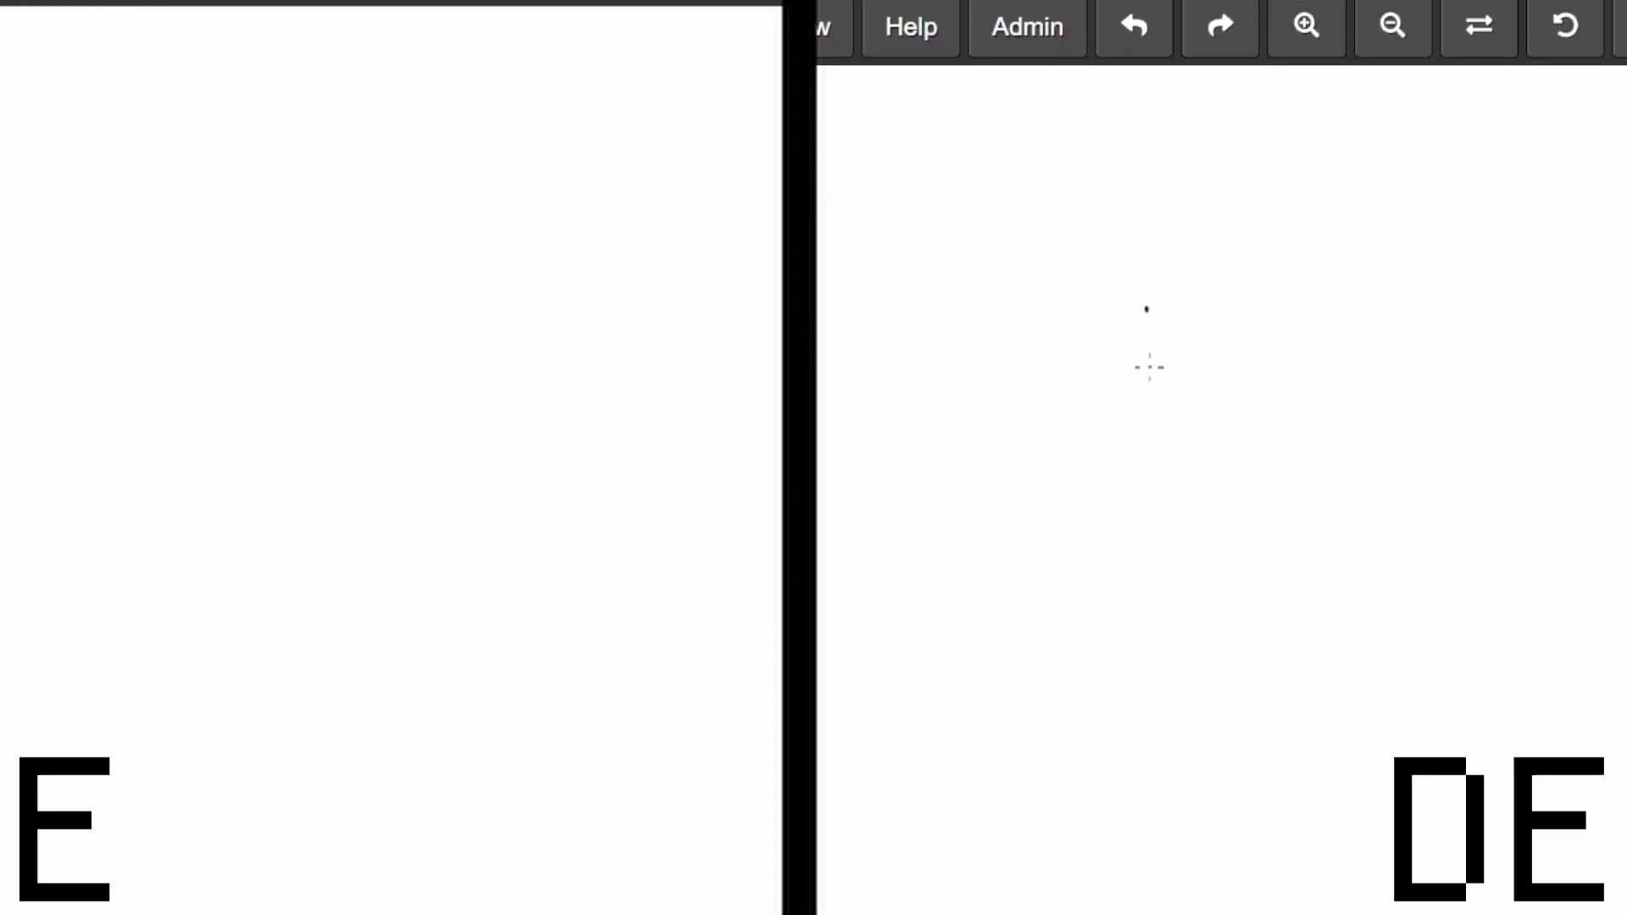
# - Draw the battery container's sides and bottom, redrawing the crooked right side and patching the base
pyautogui.moveTo(1150, 368); pyautogui.dragTo(1440, 667)
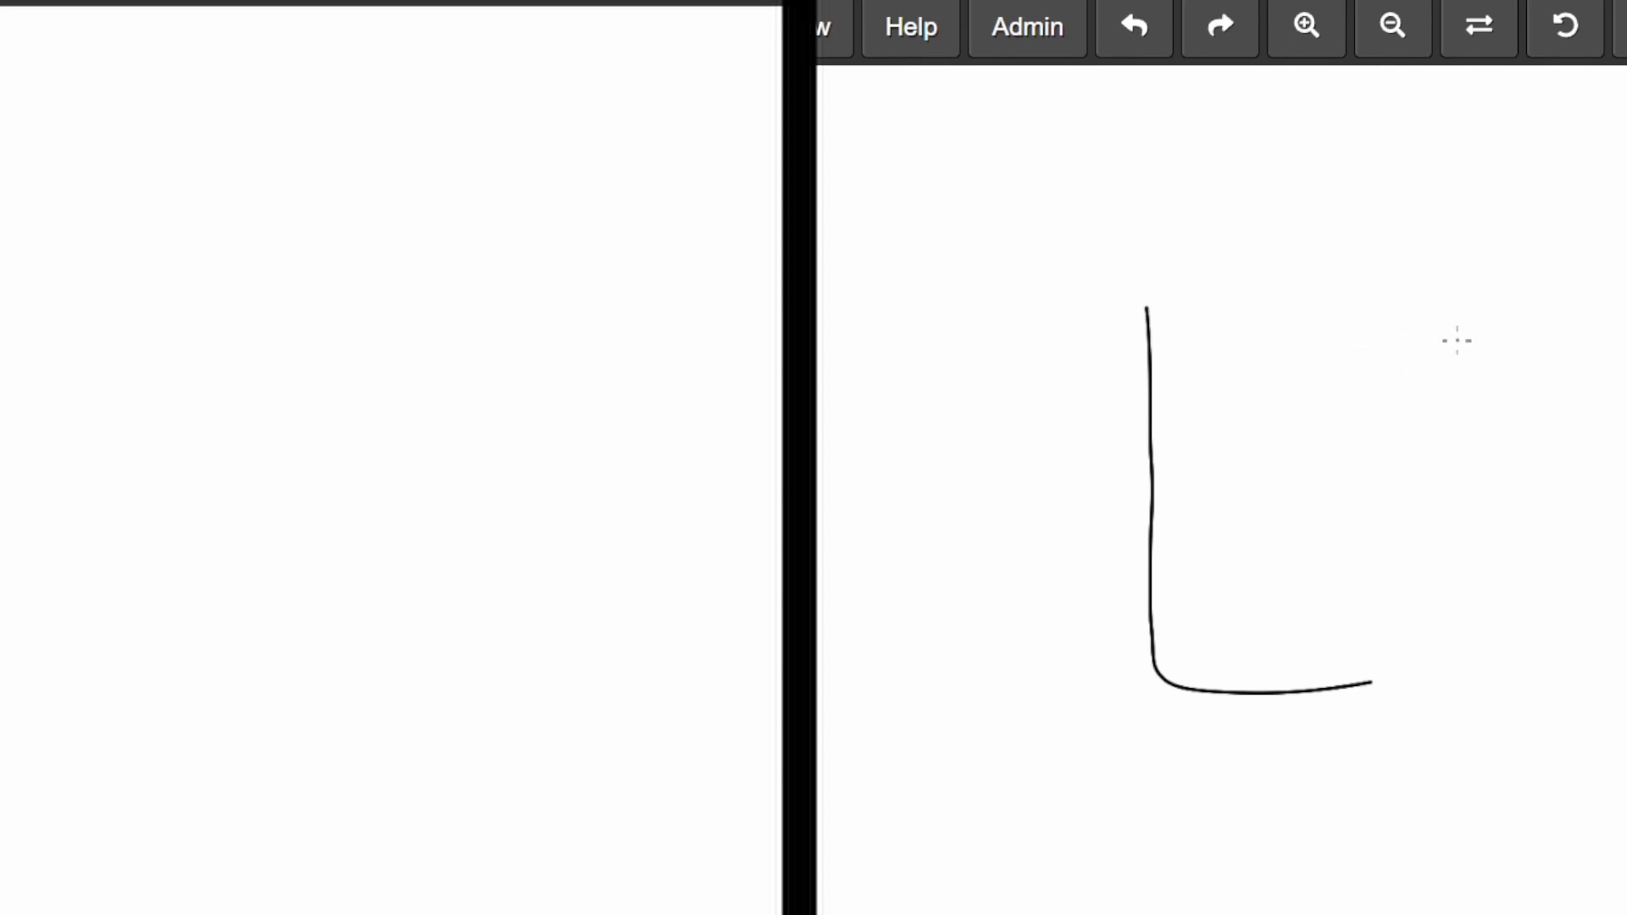
pyautogui.moveTo(1451, 280); pyautogui.dragTo(1443, 629)
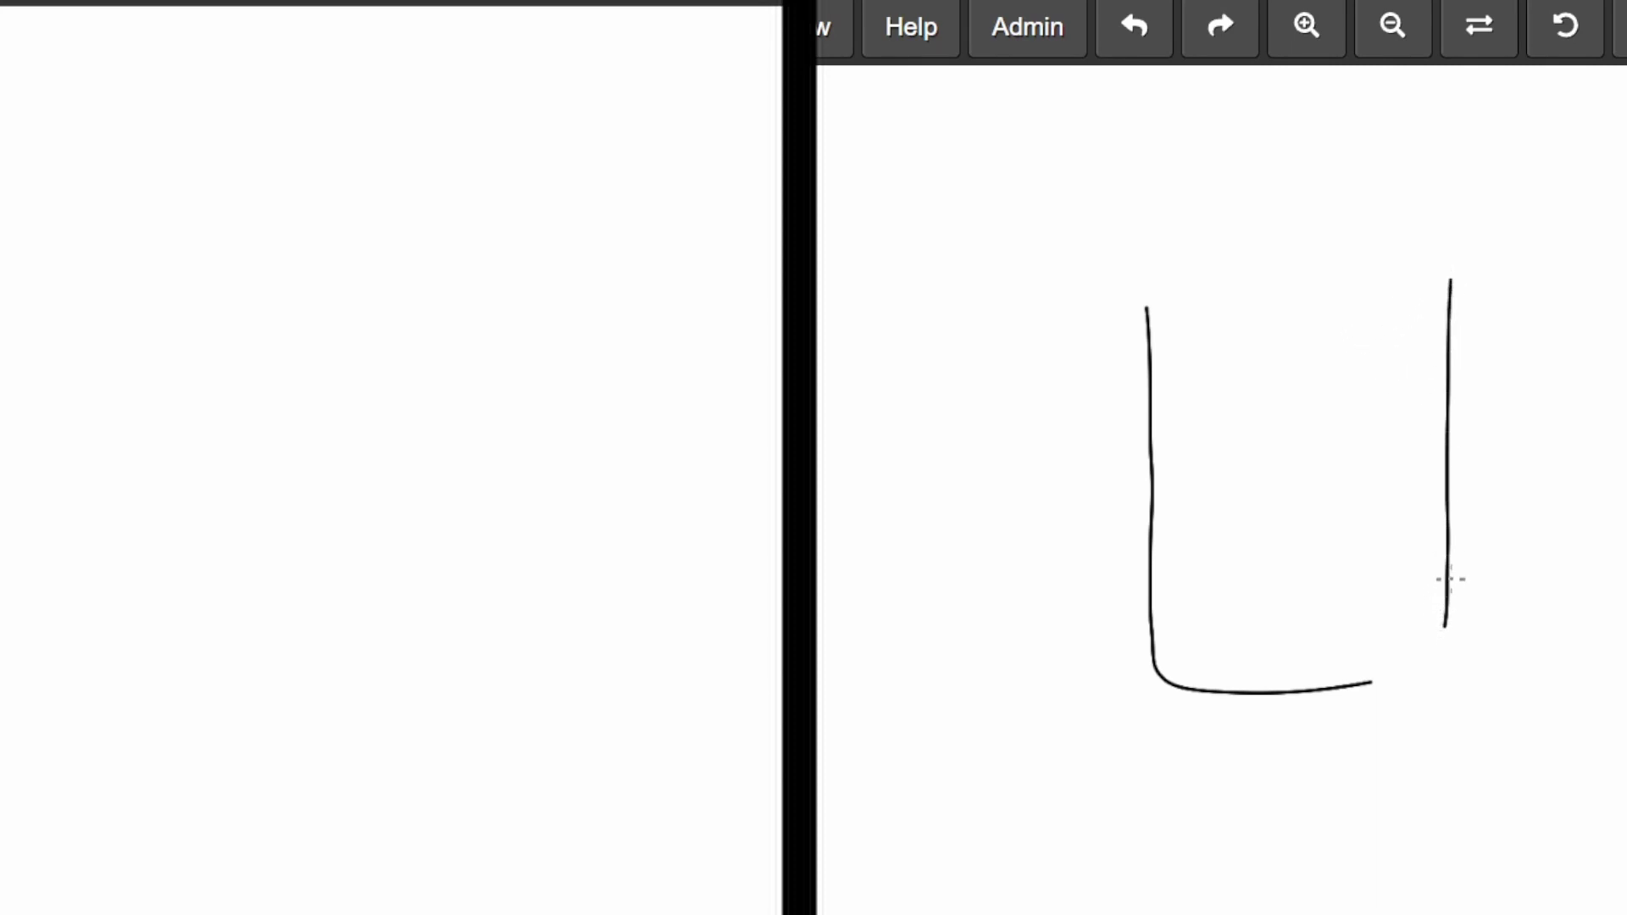
pyautogui.hotkey('ctrl', 'z')
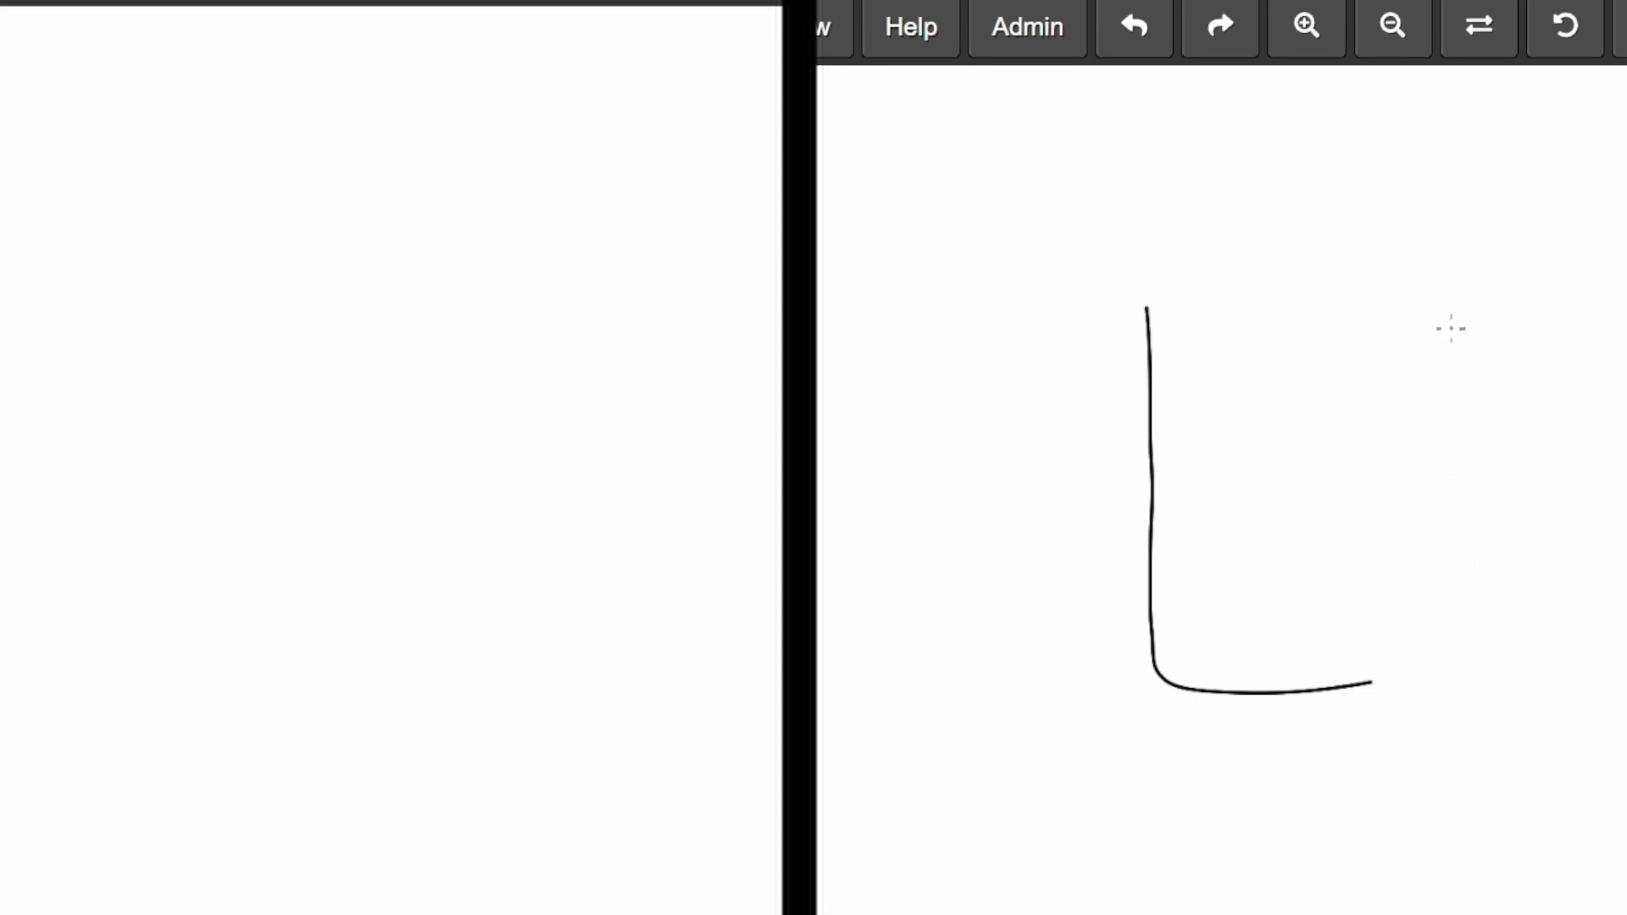
pyautogui.moveTo(1457, 307)
pyautogui.mouseDown()
pyautogui.moveTo(1451, 593)
pyautogui.moveTo(1309, 736)
pyautogui.mouseUp()
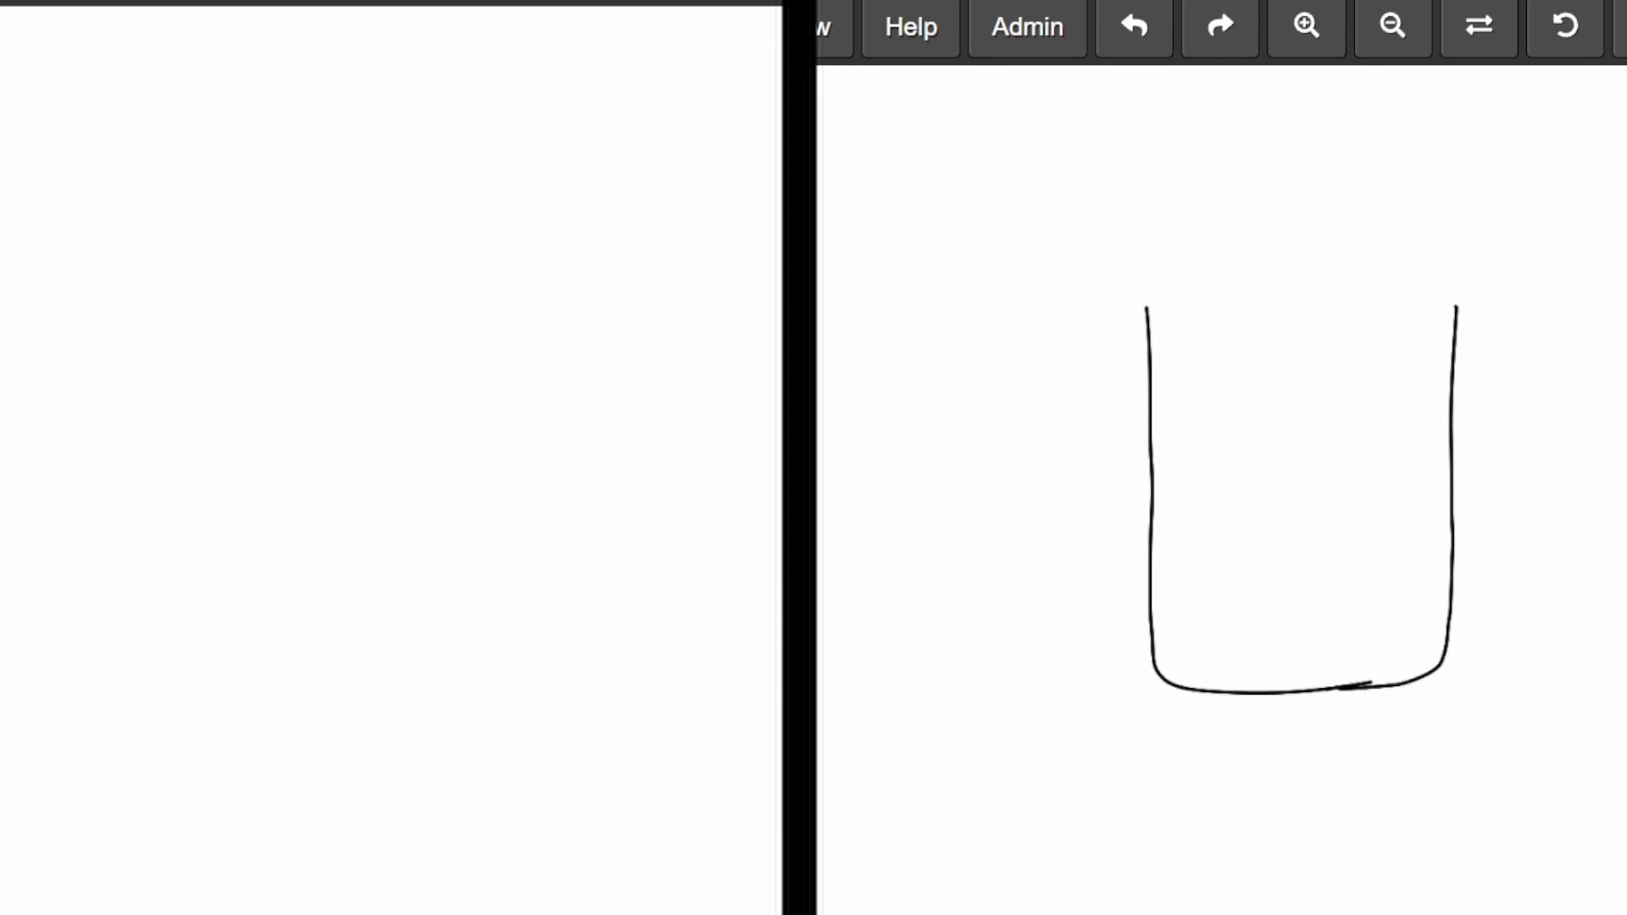
pyautogui.moveTo(1378, 678); pyautogui.dragTo(1365, 681)
pyautogui.moveTo(1326, 690); pyautogui.dragTo(1404, 682)
# - Add two horizontal bands across the container and begin a curved outline on the left
pyautogui.moveTo(1152, 372); pyautogui.dragTo(1449, 373)
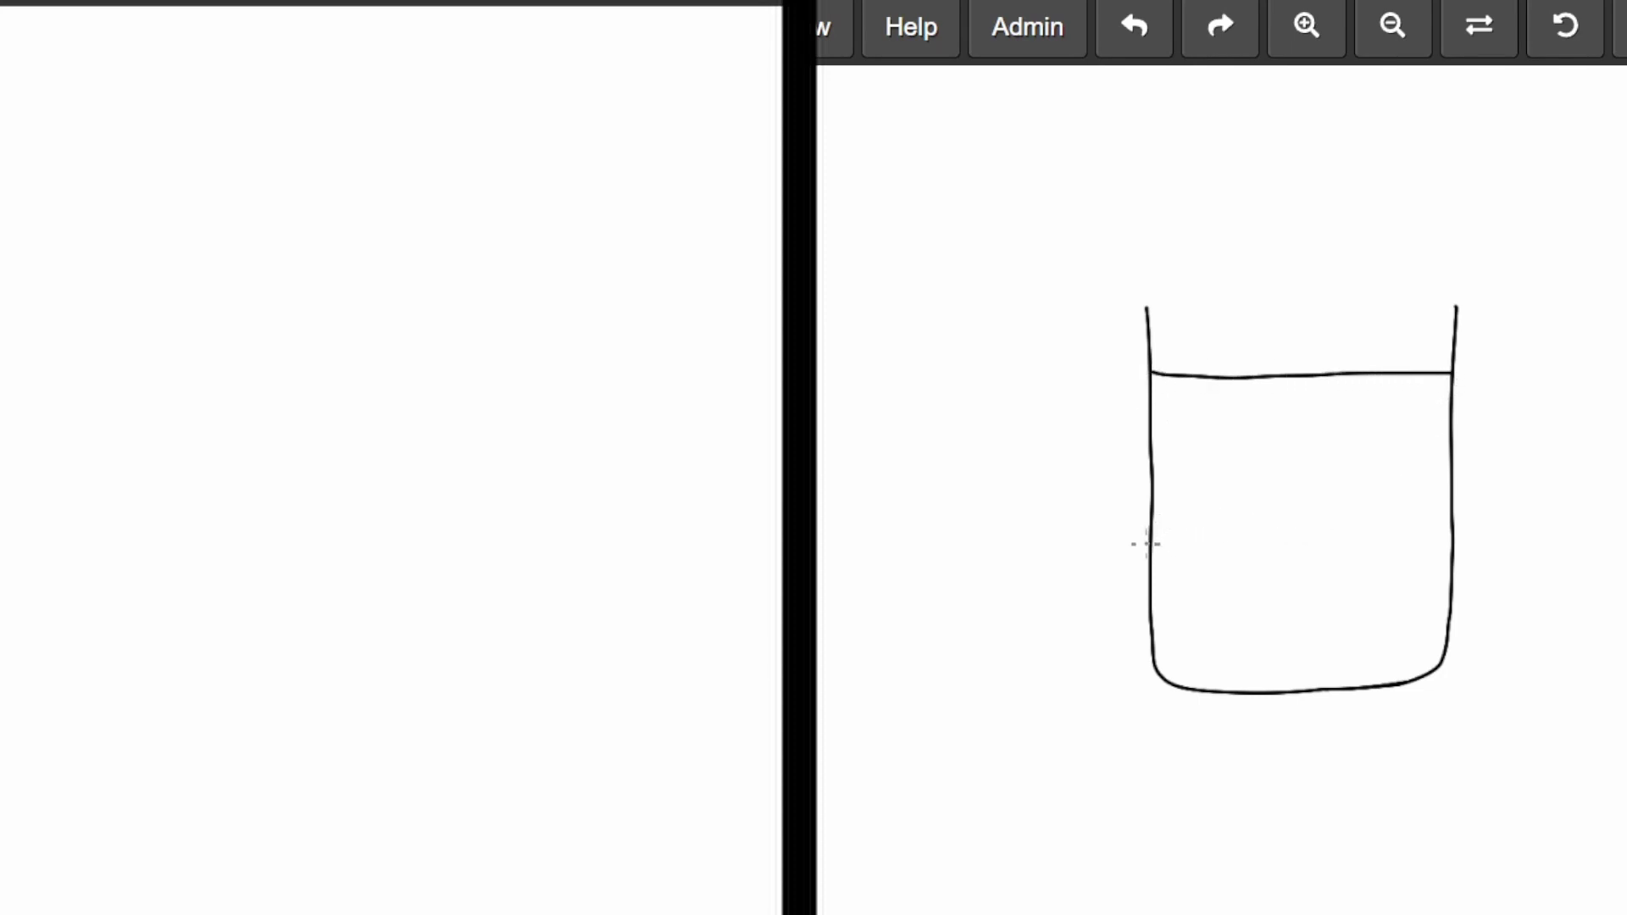
pyautogui.moveTo(1152, 543); pyautogui.dragTo(1447, 528)
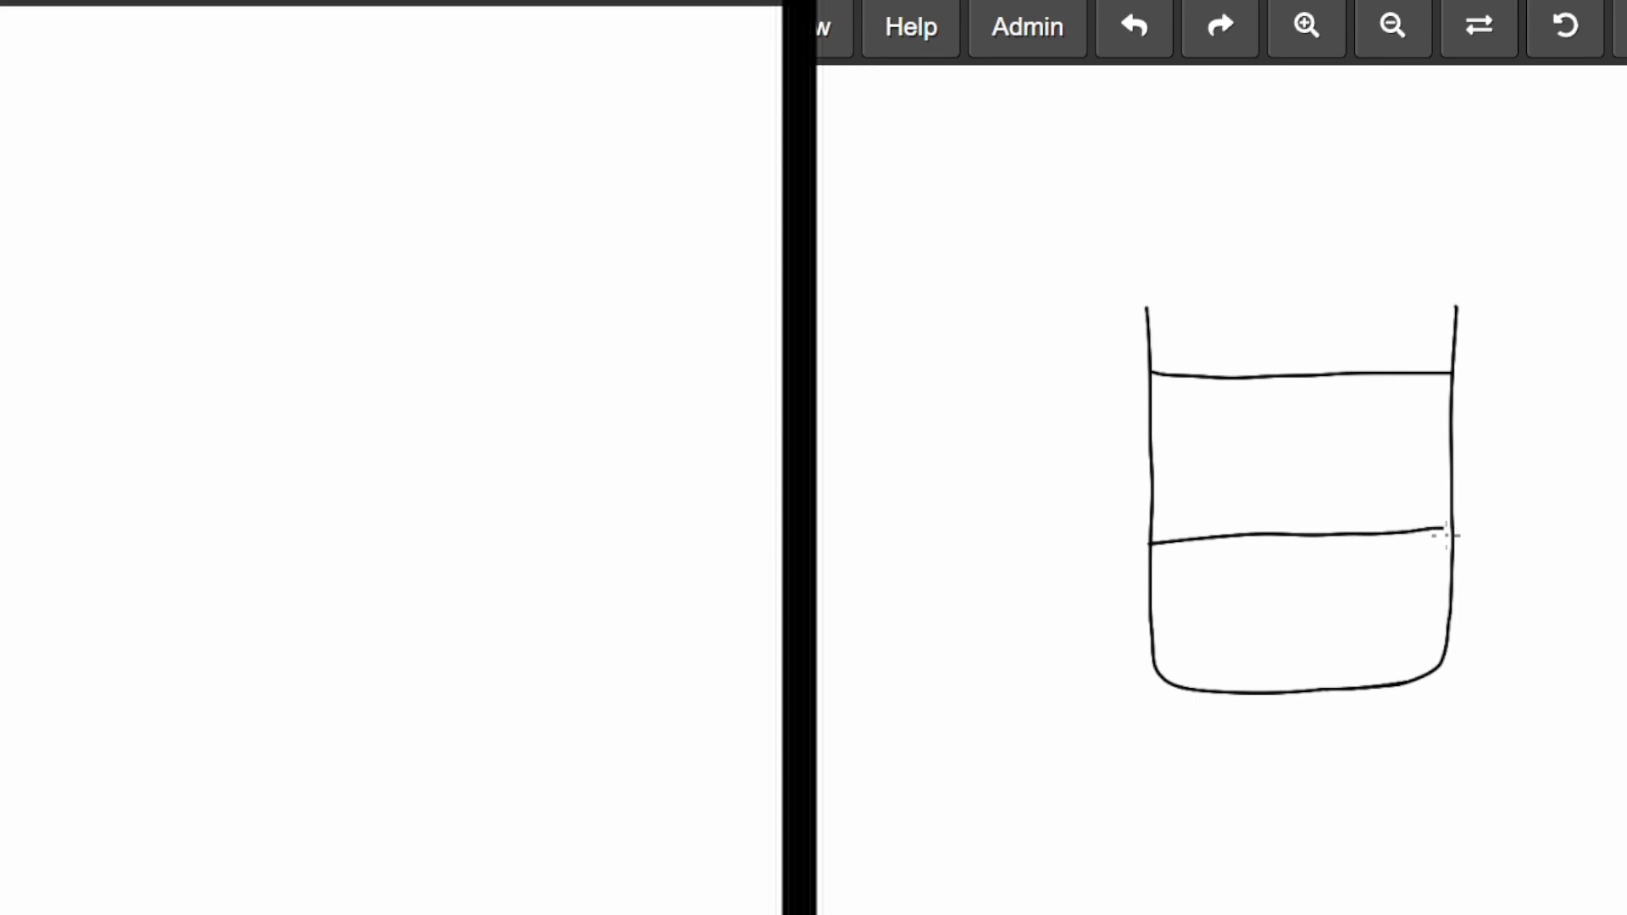
pyautogui.moveTo(7, 550)
pyautogui.mouseDown()
pyautogui.moveTo(38, 567)
pyautogui.moveTo(139, 549)
pyautogui.moveTo(305, 470)
pyautogui.moveTo(341, 410)
pyautogui.moveTo(419, 377)
pyautogui.moveTo(497, 367)
pyautogui.moveTo(547, 385)
pyautogui.mouseUp()
# - Draw and thicken the curved kayak outline on the left half
pyautogui.moveTo(30, 563)
pyautogui.mouseDown()
pyautogui.moveTo(10, 549)
pyautogui.moveTo(34, 491)
pyautogui.moveTo(190, 476)
pyautogui.moveTo(307, 416)
pyautogui.moveTo(362, 409)
pyautogui.moveTo(318, 438)
pyautogui.mouseUp()
pyautogui.moveTo(464, 380); pyautogui.dragTo(571, 461)
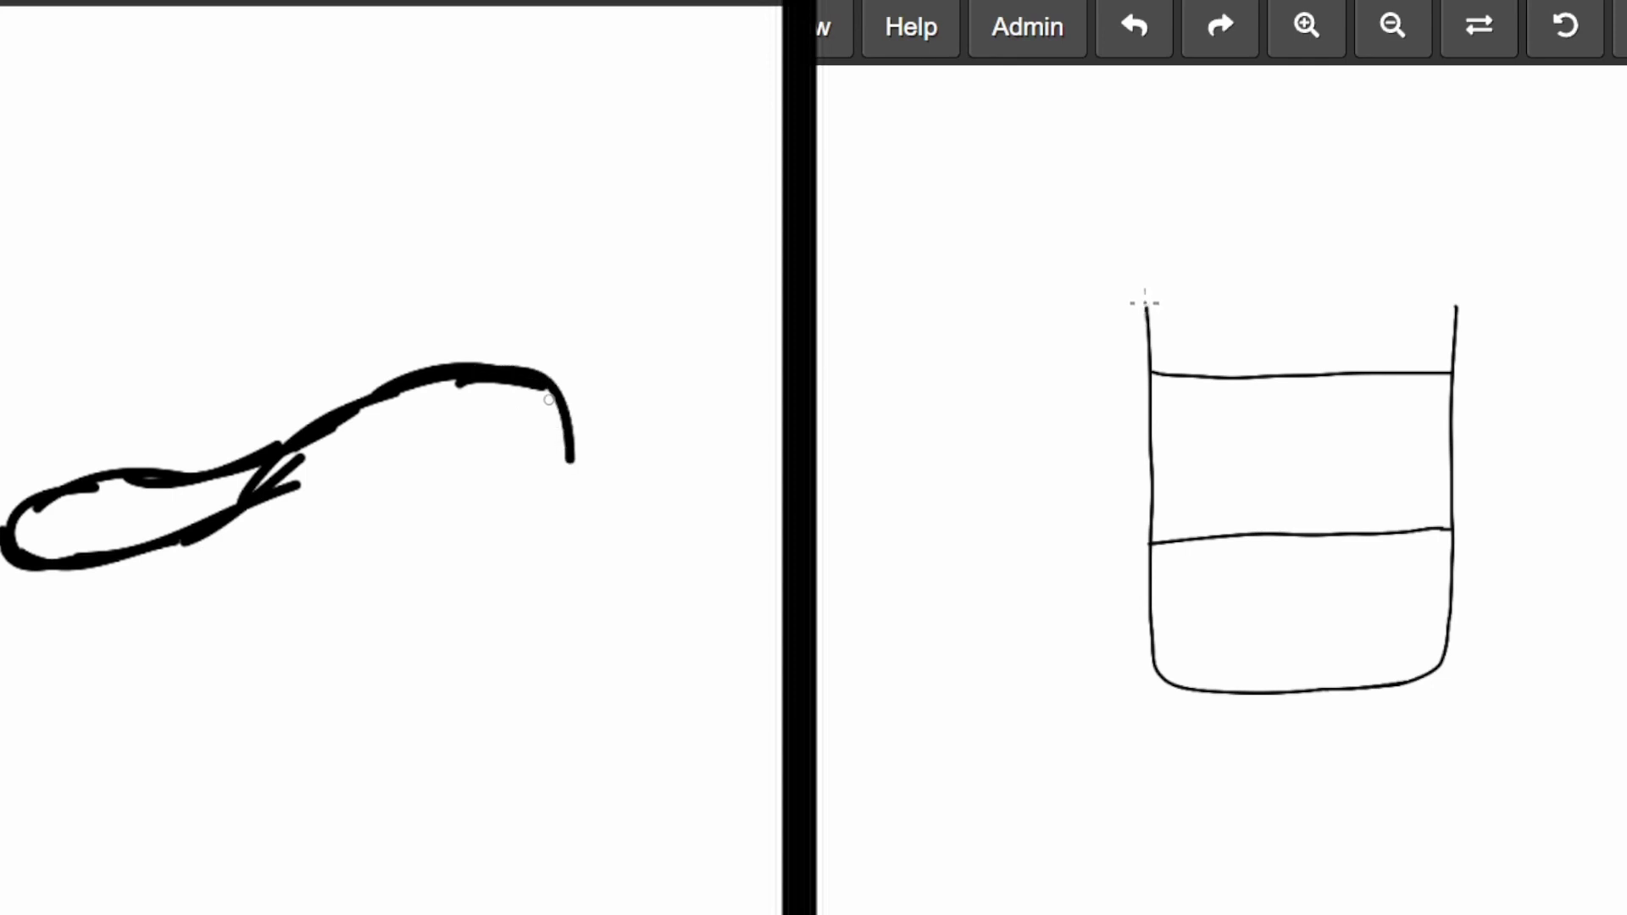
pyautogui.moveTo(559, 401)
pyautogui.mouseDown()
pyautogui.moveTo(508, 499)
pyautogui.moveTo(362, 589)
pyautogui.mouseUp()
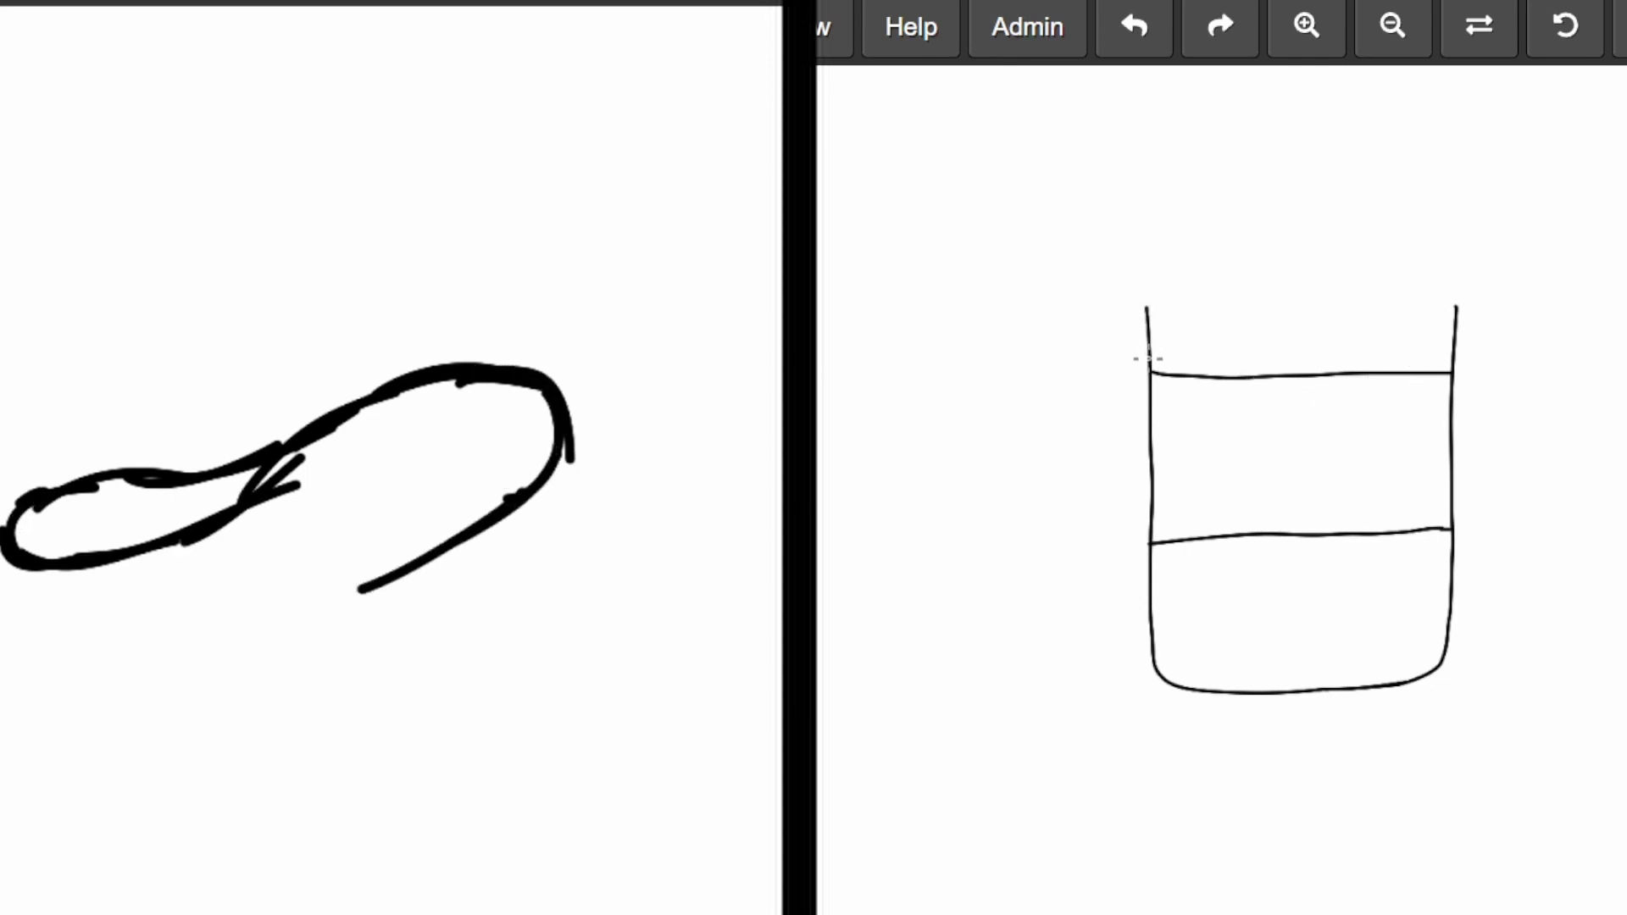
pyautogui.moveTo(2, 656)
pyautogui.mouseDown()
pyautogui.moveTo(206, 624)
pyautogui.moveTo(419, 554)
pyautogui.mouseUp()
pyautogui.moveTo(359, 601); pyautogui.dragTo(489, 532)
pyautogui.moveTo(273, 491)
pyautogui.mouseDown()
pyautogui.moveTo(386, 404)
pyautogui.moveTo(348, 408)
pyautogui.moveTo(490, 353)
pyautogui.moveTo(567, 404)
pyautogui.mouseUp()
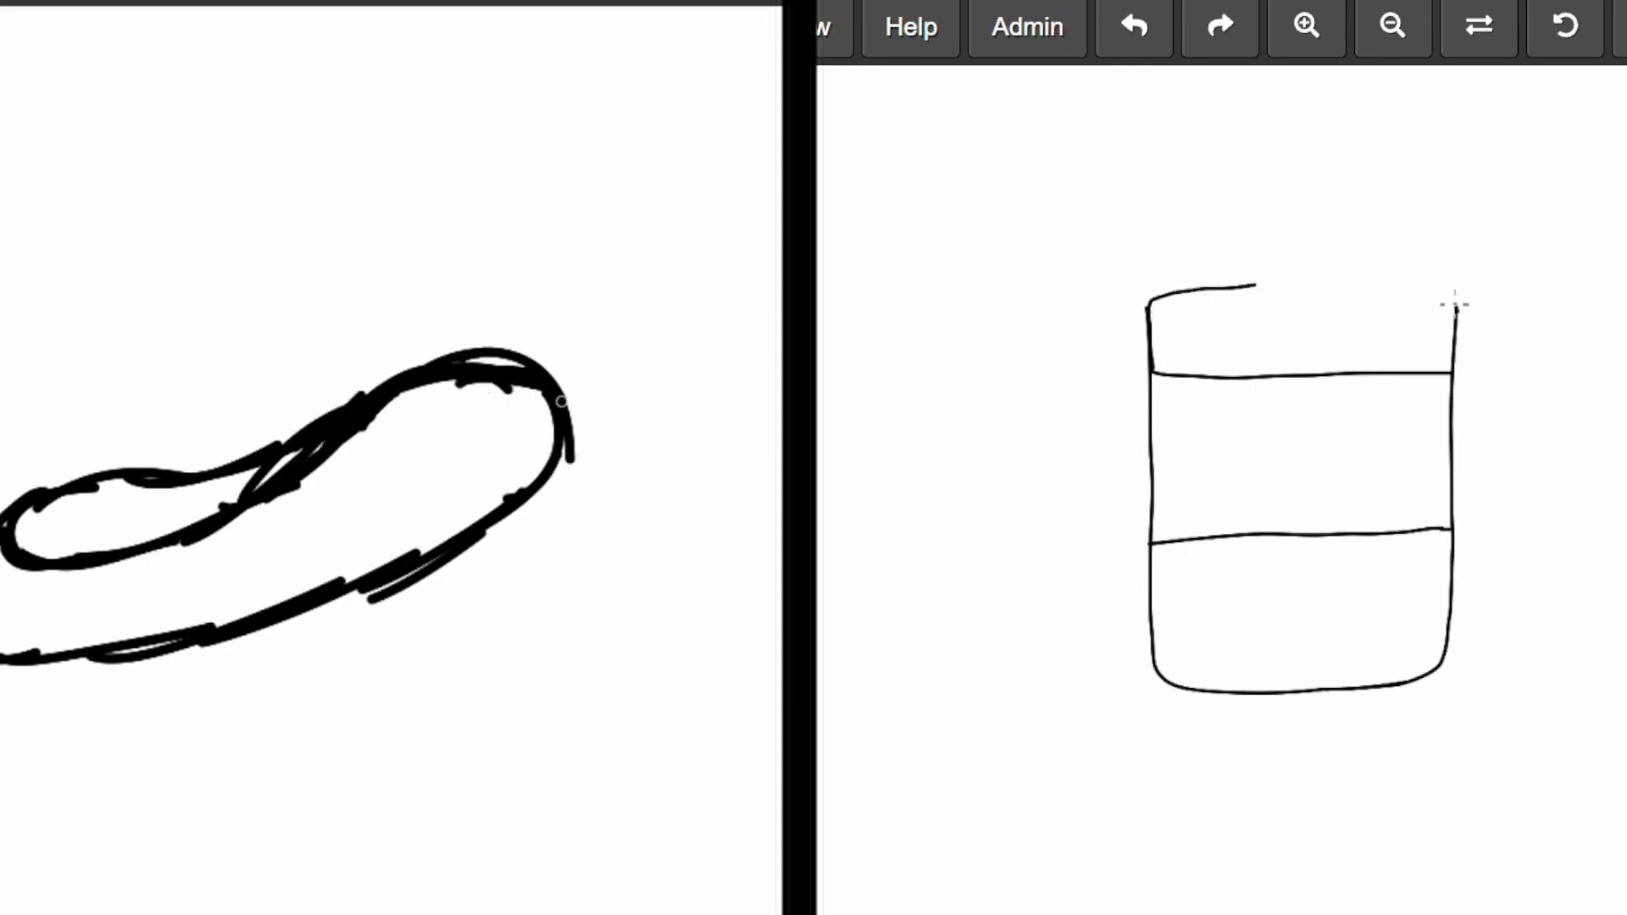
pyautogui.moveTo(496, 363); pyautogui.dragTo(524, 354)
pyautogui.moveTo(270, 449); pyautogui.dragTo(427, 363)
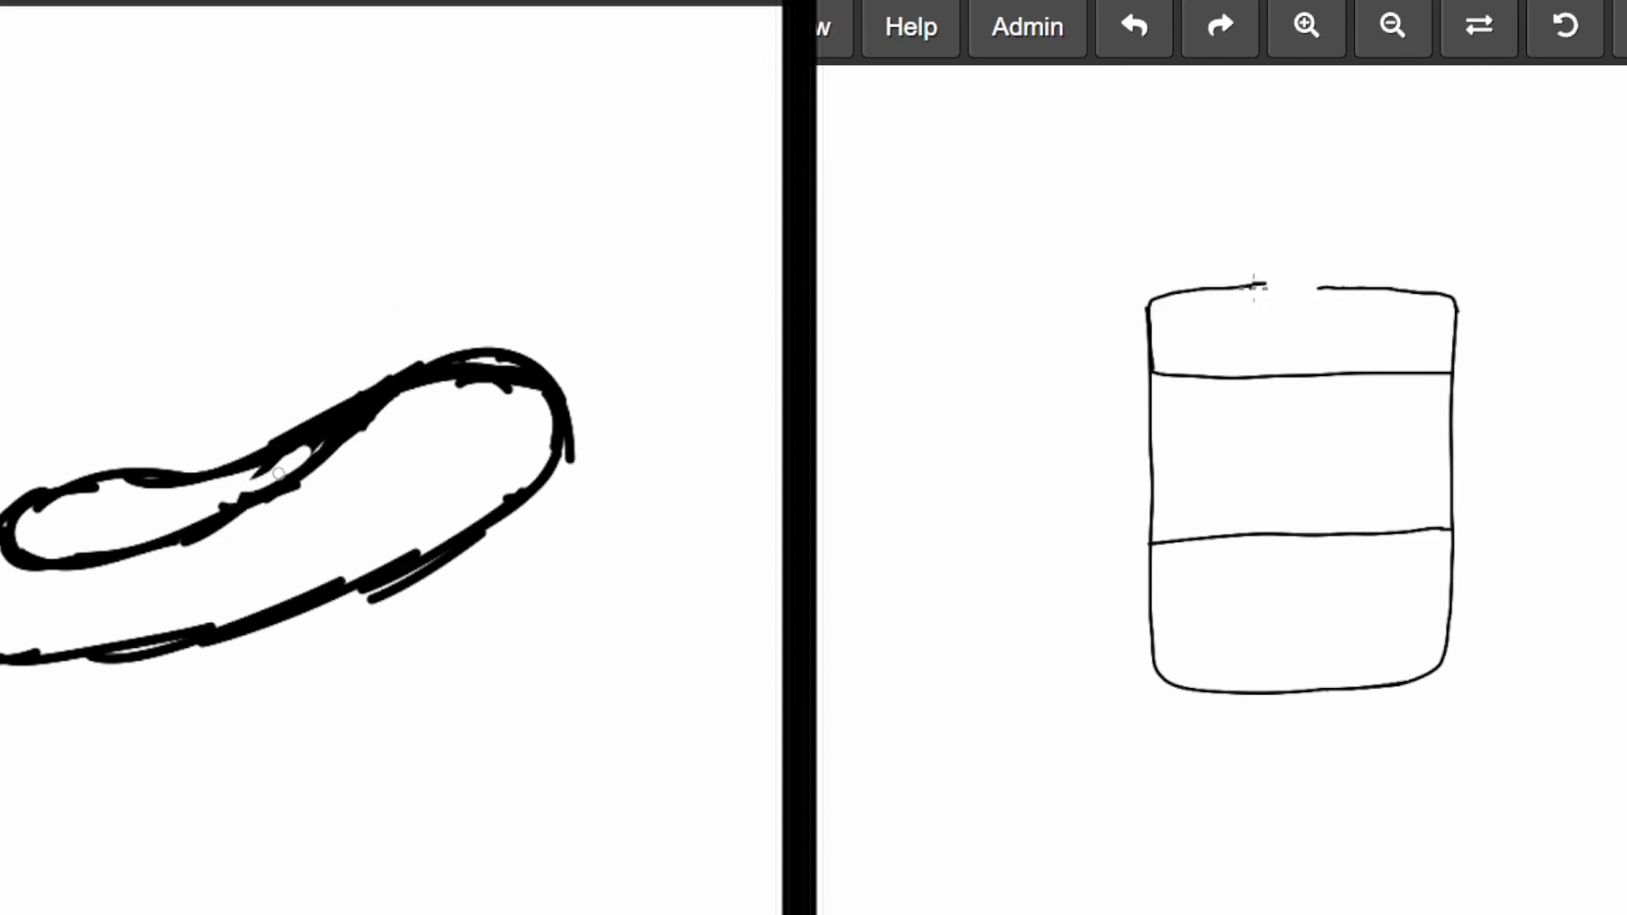
pyautogui.moveTo(254, 484)
pyautogui.mouseDown()
pyautogui.moveTo(291, 454)
pyautogui.moveTo(226, 507)
pyautogui.mouseUp()
# - Add the container's top edge, then tidy and thicken the kayak's edges
pyautogui.moveTo(1271, 261); pyautogui.dragTo(1325, 261)
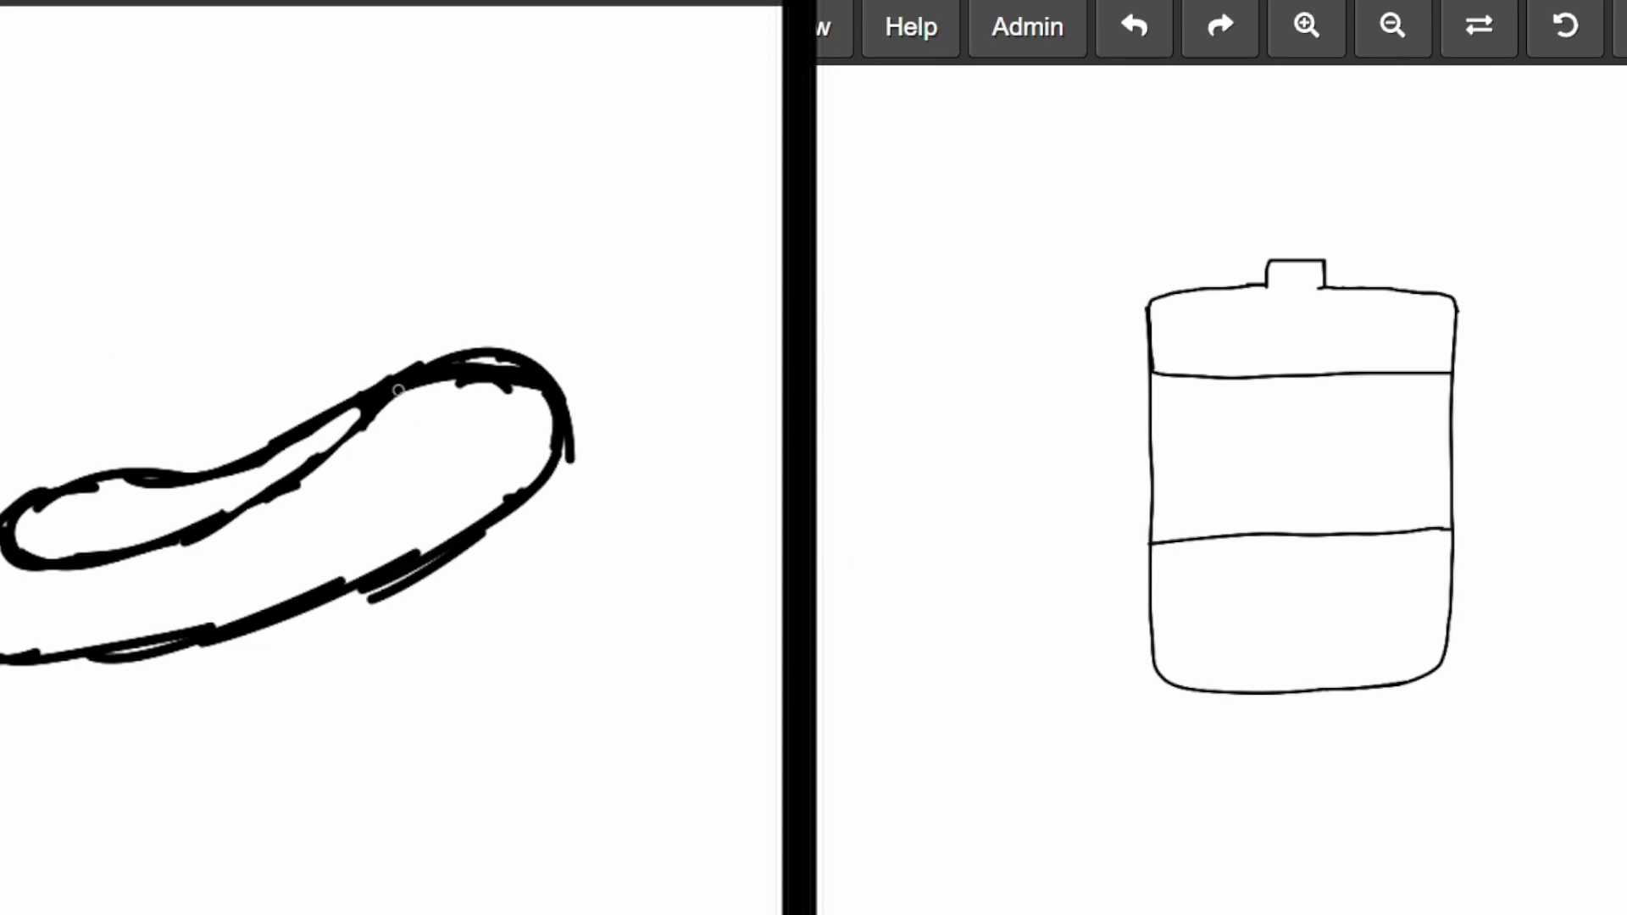
pyautogui.moveTo(499, 356); pyautogui.dragTo(223, 518)
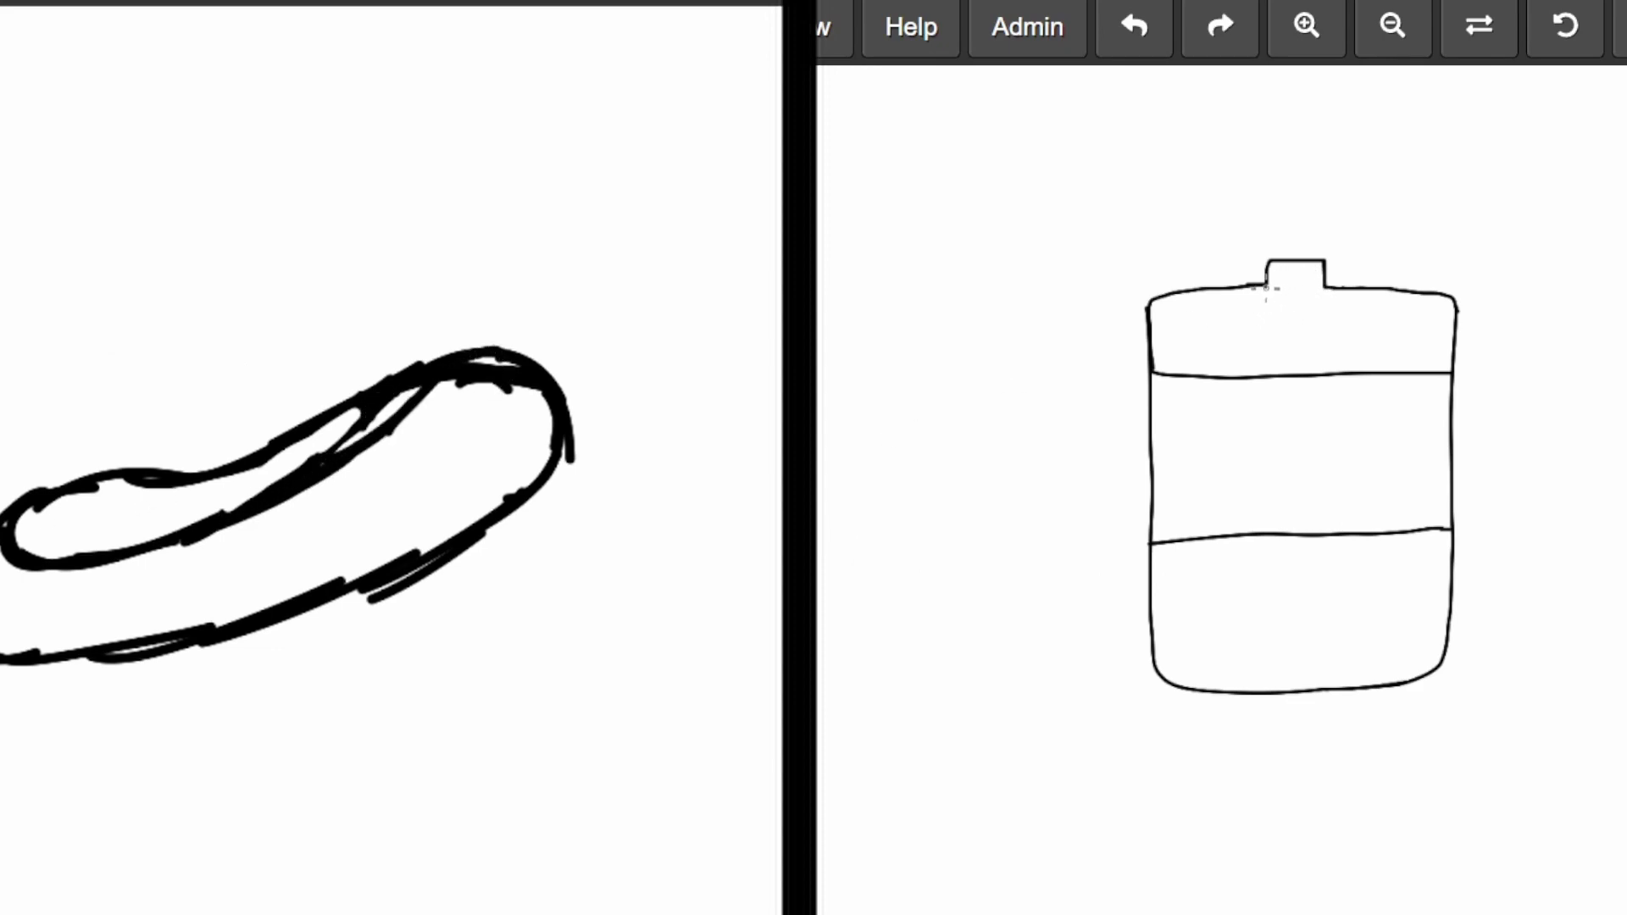
pyautogui.moveTo(283, 458)
pyautogui.mouseDown()
pyautogui.moveTo(319, 458)
pyautogui.moveTo(261, 489)
pyautogui.moveTo(394, 394)
pyautogui.moveTo(179, 519)
pyautogui.mouseUp()
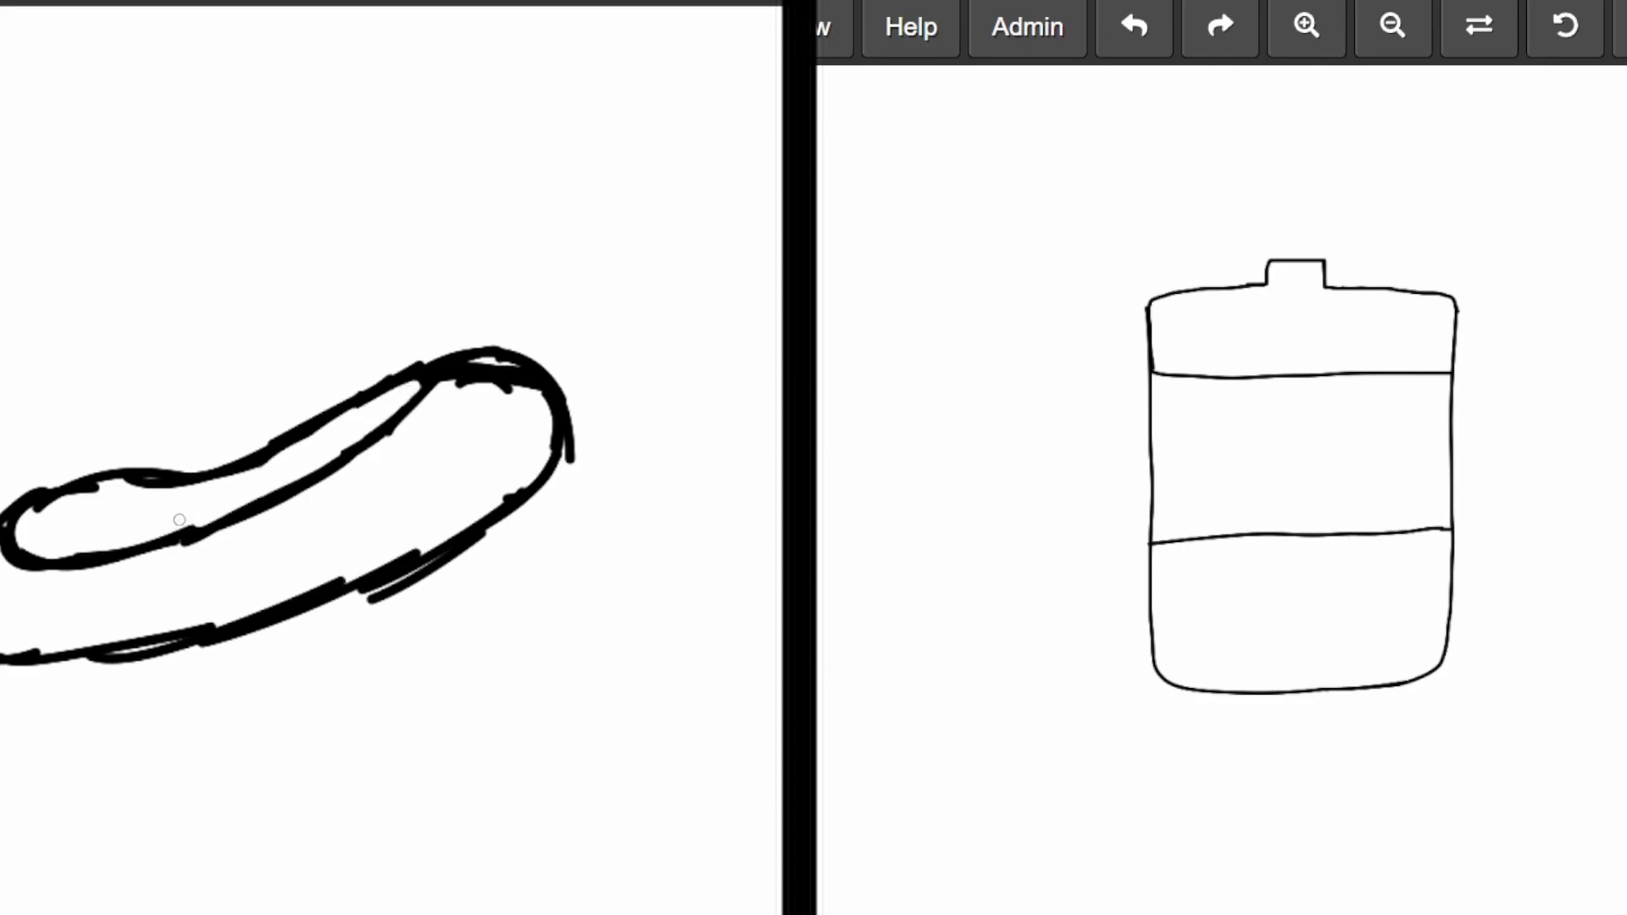
pyautogui.moveTo(460, 389)
pyautogui.mouseDown()
pyautogui.moveTo(470, 371)
pyautogui.moveTo(511, 374)
pyautogui.moveTo(528, 396)
pyautogui.moveTo(443, 396)
pyautogui.moveTo(575, 408)
pyautogui.moveTo(359, 628)
pyautogui.moveTo(409, 578)
pyautogui.moveTo(379, 601)
pyautogui.mouseUp()
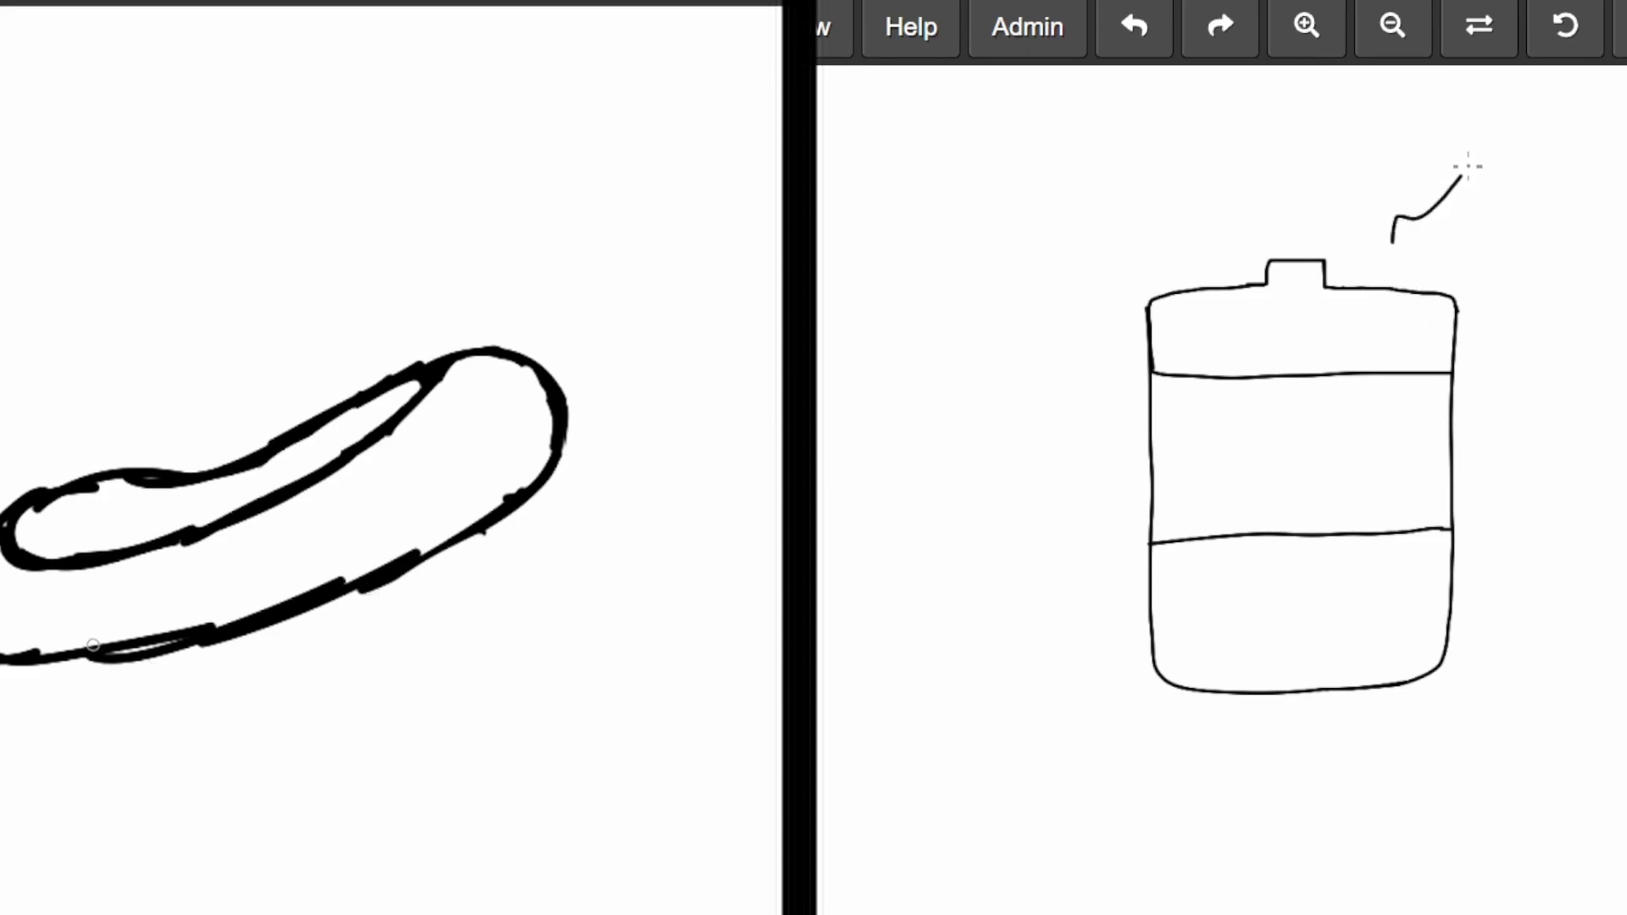
pyautogui.moveTo(161, 618); pyautogui.dragTo(107, 643)
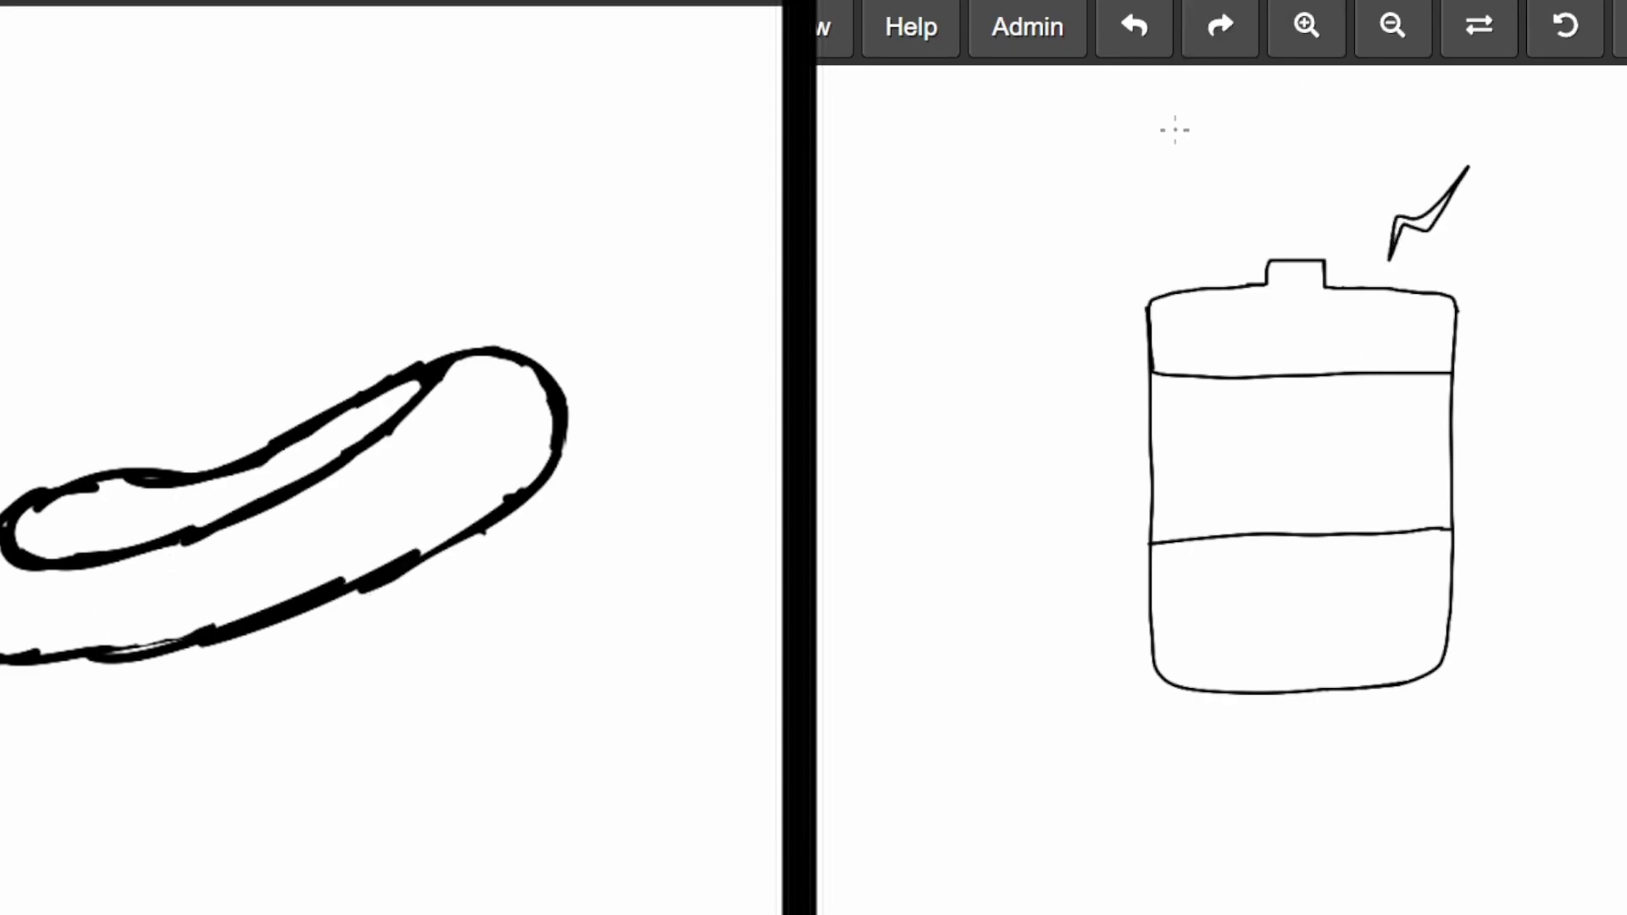
pyautogui.moveTo(38, 674); pyautogui.dragTo(242, 625)
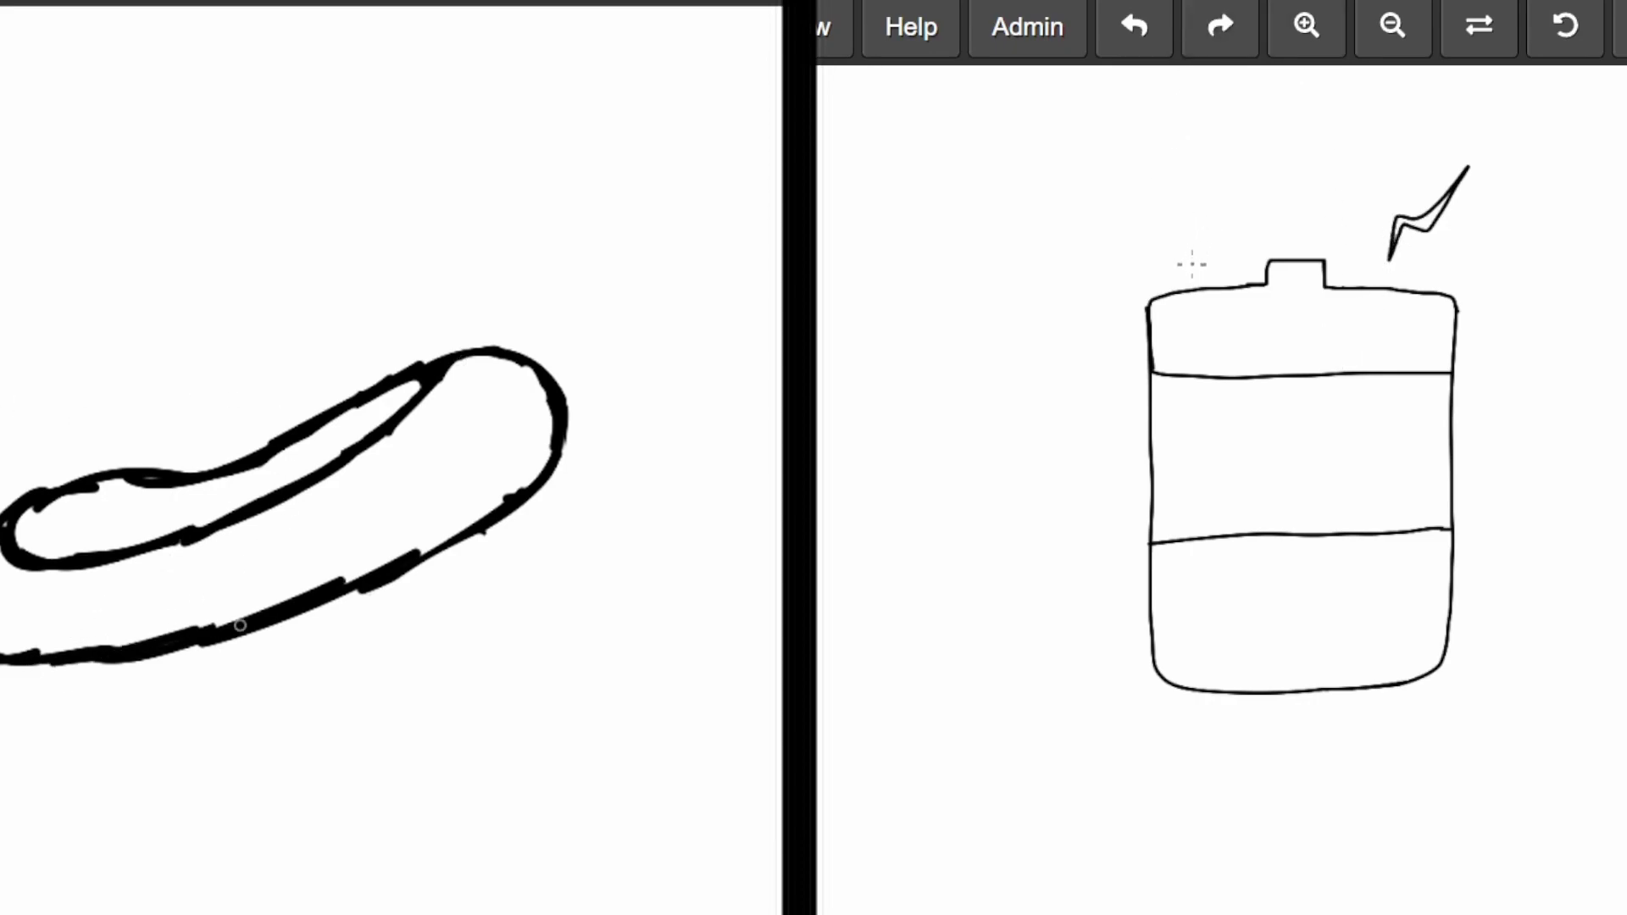
pyautogui.moveTo(422, 557); pyautogui.dragTo(508, 503)
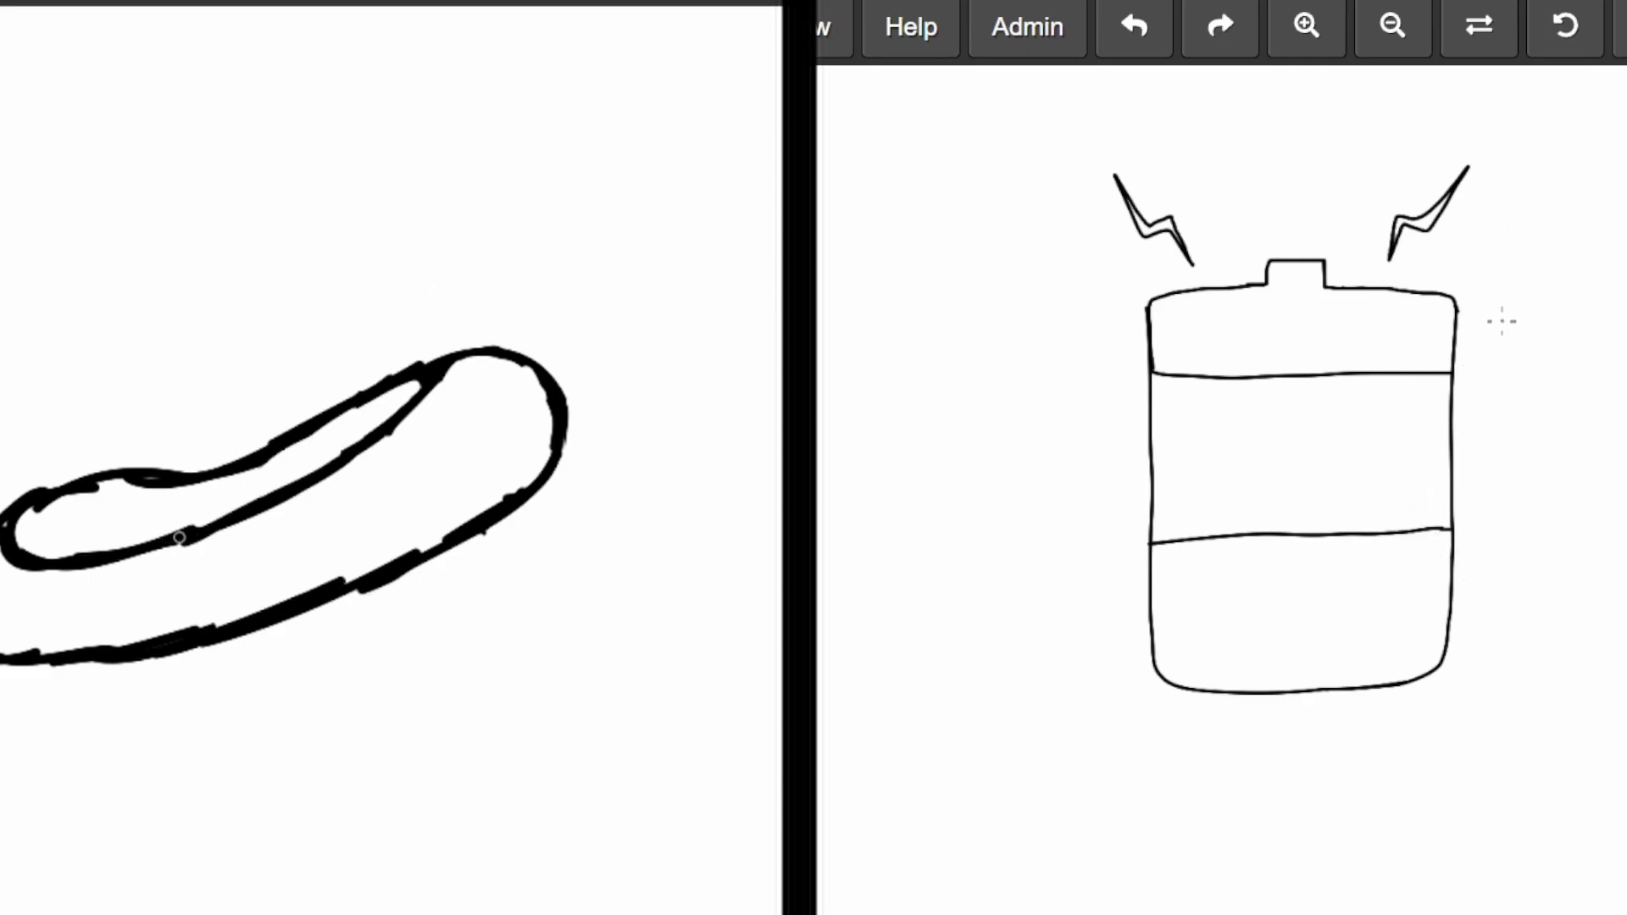
# - Draw a round ball rising from the kayak, trim stray strokes, and add a battery eye
pyautogui.moveTo(115, 546); pyautogui.dragTo(90, 382)
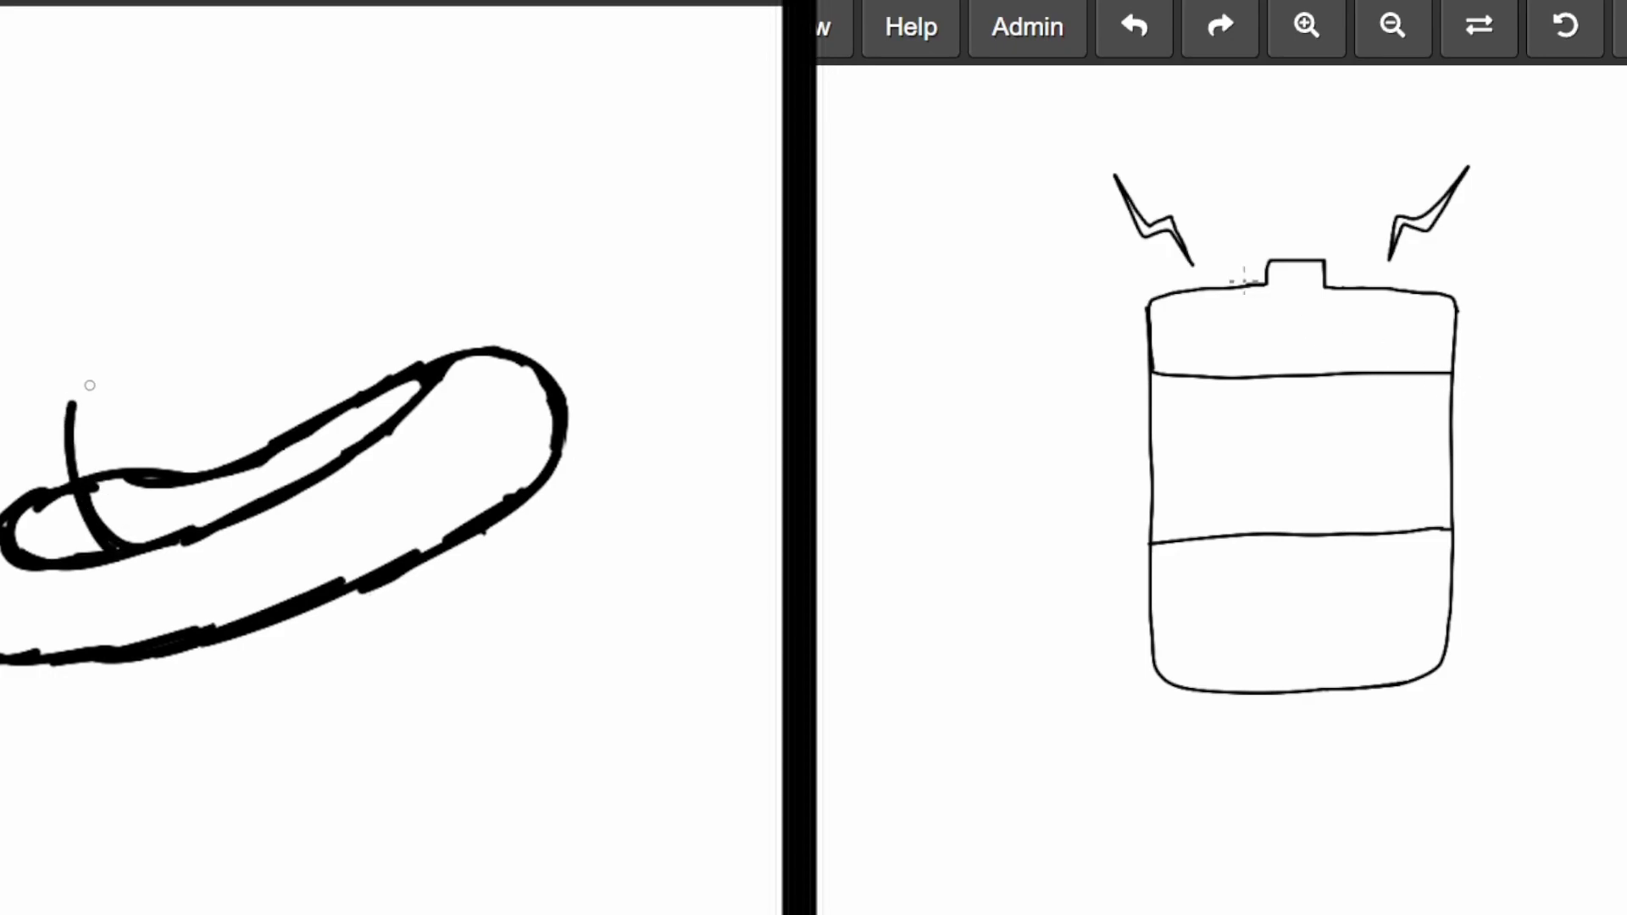
pyautogui.moveTo(99, 314)
pyautogui.mouseDown()
pyautogui.moveTo(377, 294)
pyautogui.moveTo(416, 344)
pyautogui.mouseUp()
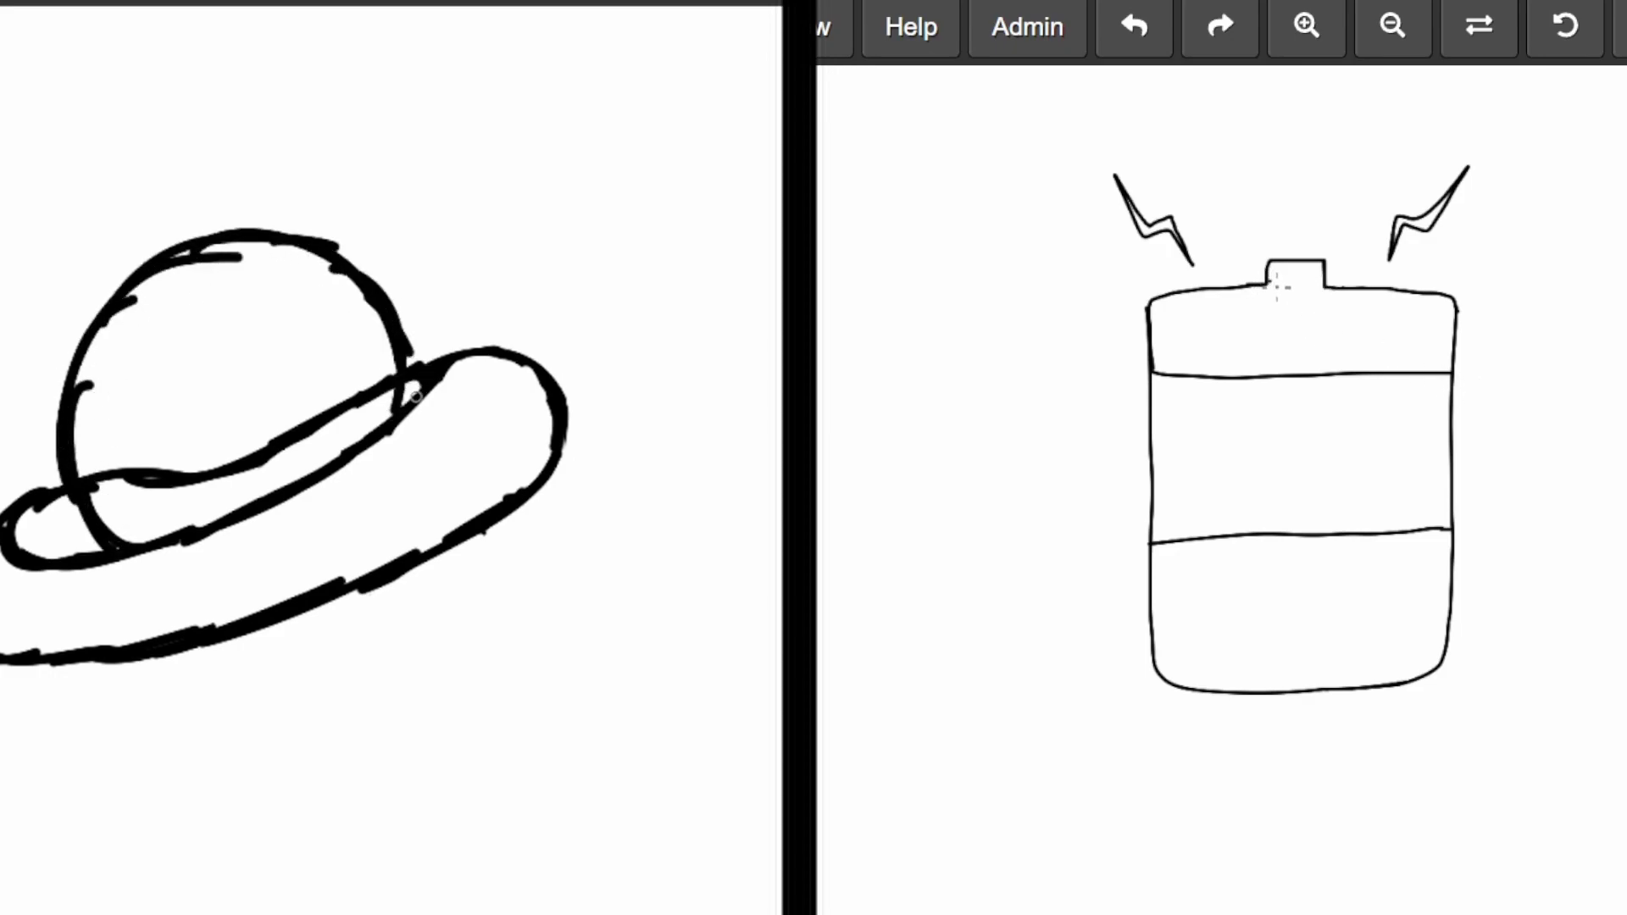
pyautogui.moveTo(414, 343); pyautogui.dragTo(303, 242)
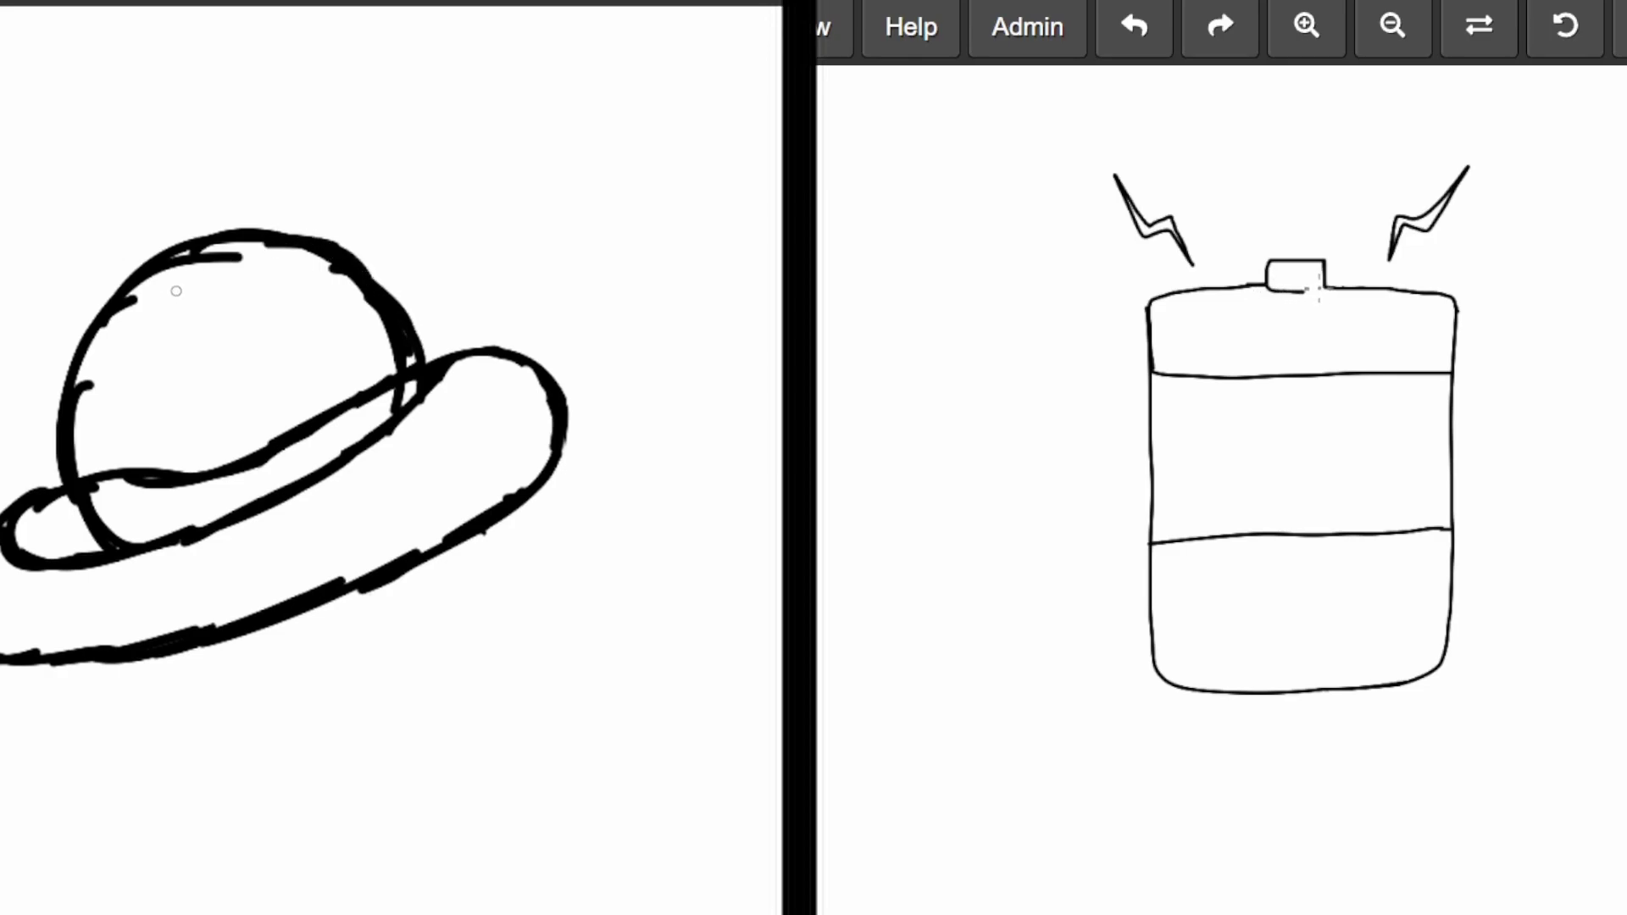
pyautogui.moveTo(104, 539)
pyautogui.mouseDown()
pyautogui.moveTo(121, 314)
pyautogui.moveTo(269, 260)
pyautogui.mouseUp()
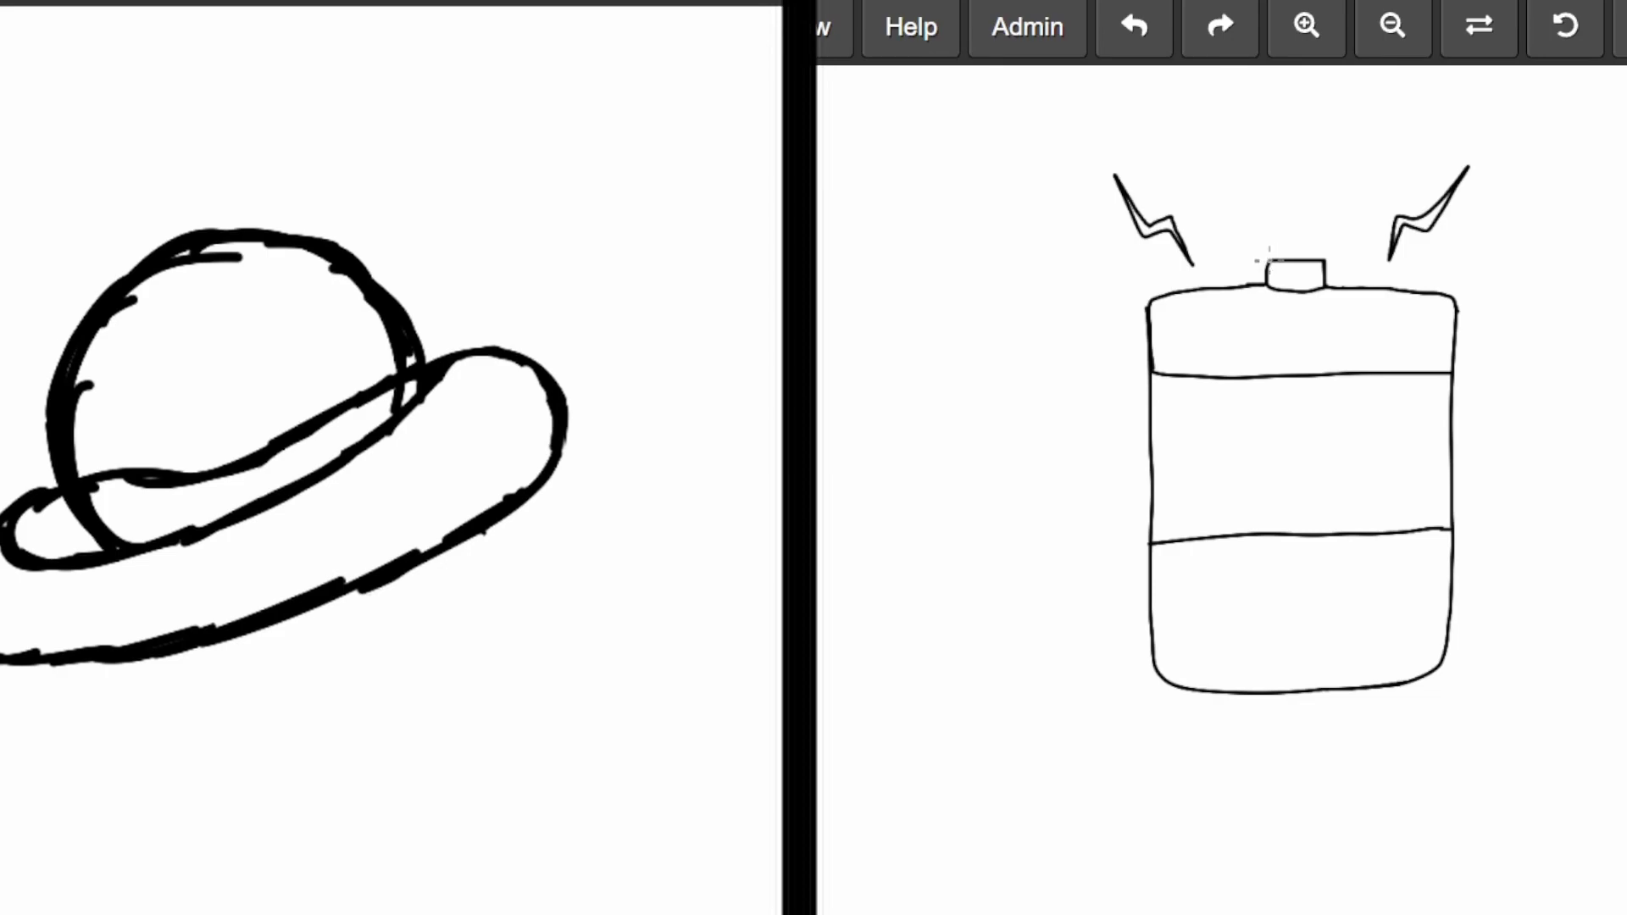
pyautogui.moveTo(112, 527); pyautogui.dragTo(112, 345)
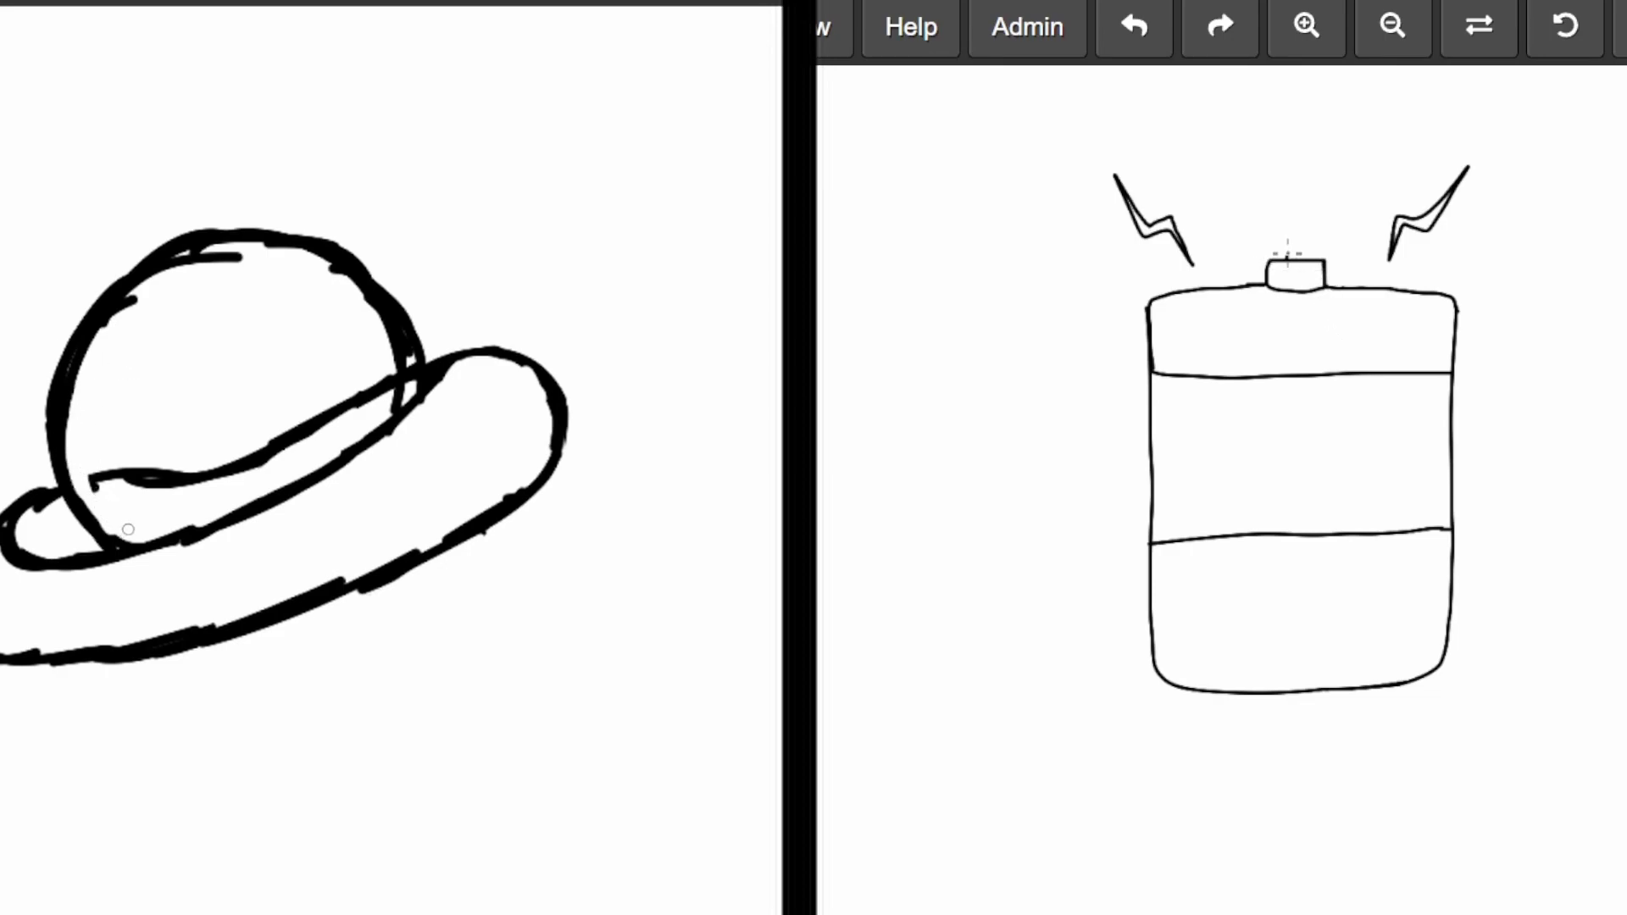
pyautogui.moveTo(127, 529)
pyautogui.mouseDown()
pyautogui.moveTo(184, 285)
pyautogui.moveTo(235, 257)
pyautogui.mouseUp()
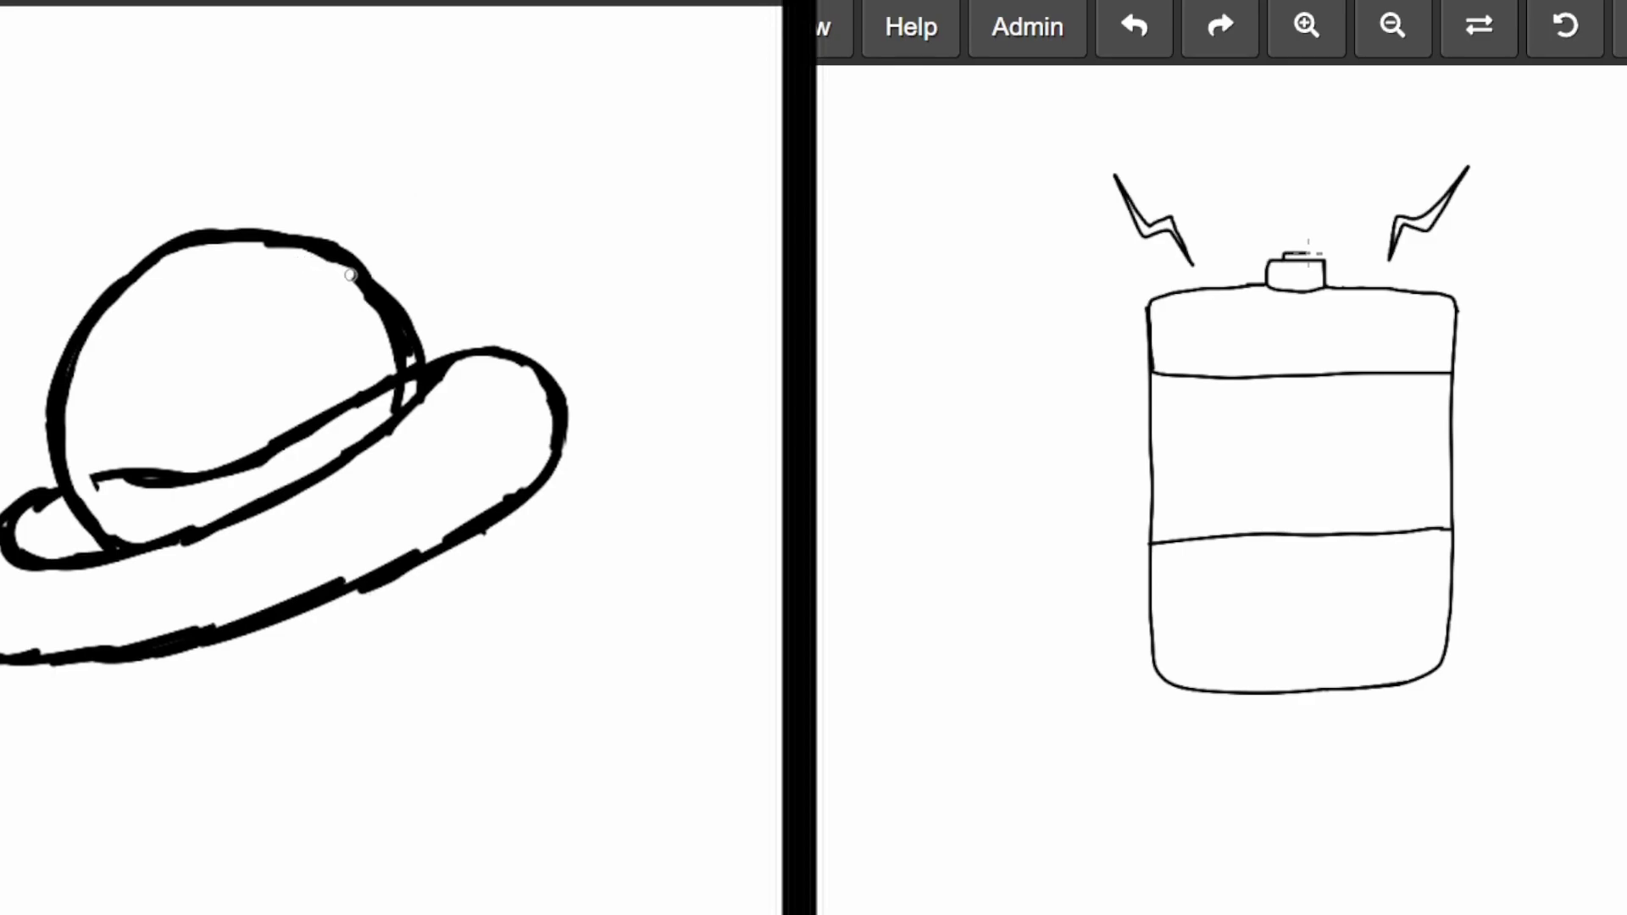
pyautogui.moveTo(360, 293)
pyautogui.mouseDown()
pyautogui.moveTo(405, 372)
pyautogui.moveTo(397, 406)
pyautogui.moveTo(393, 345)
pyautogui.moveTo(389, 373)
pyautogui.moveTo(241, 464)
pyautogui.moveTo(281, 445)
pyautogui.moveTo(104, 479)
pyautogui.moveTo(144, 480)
pyautogui.mouseUp()
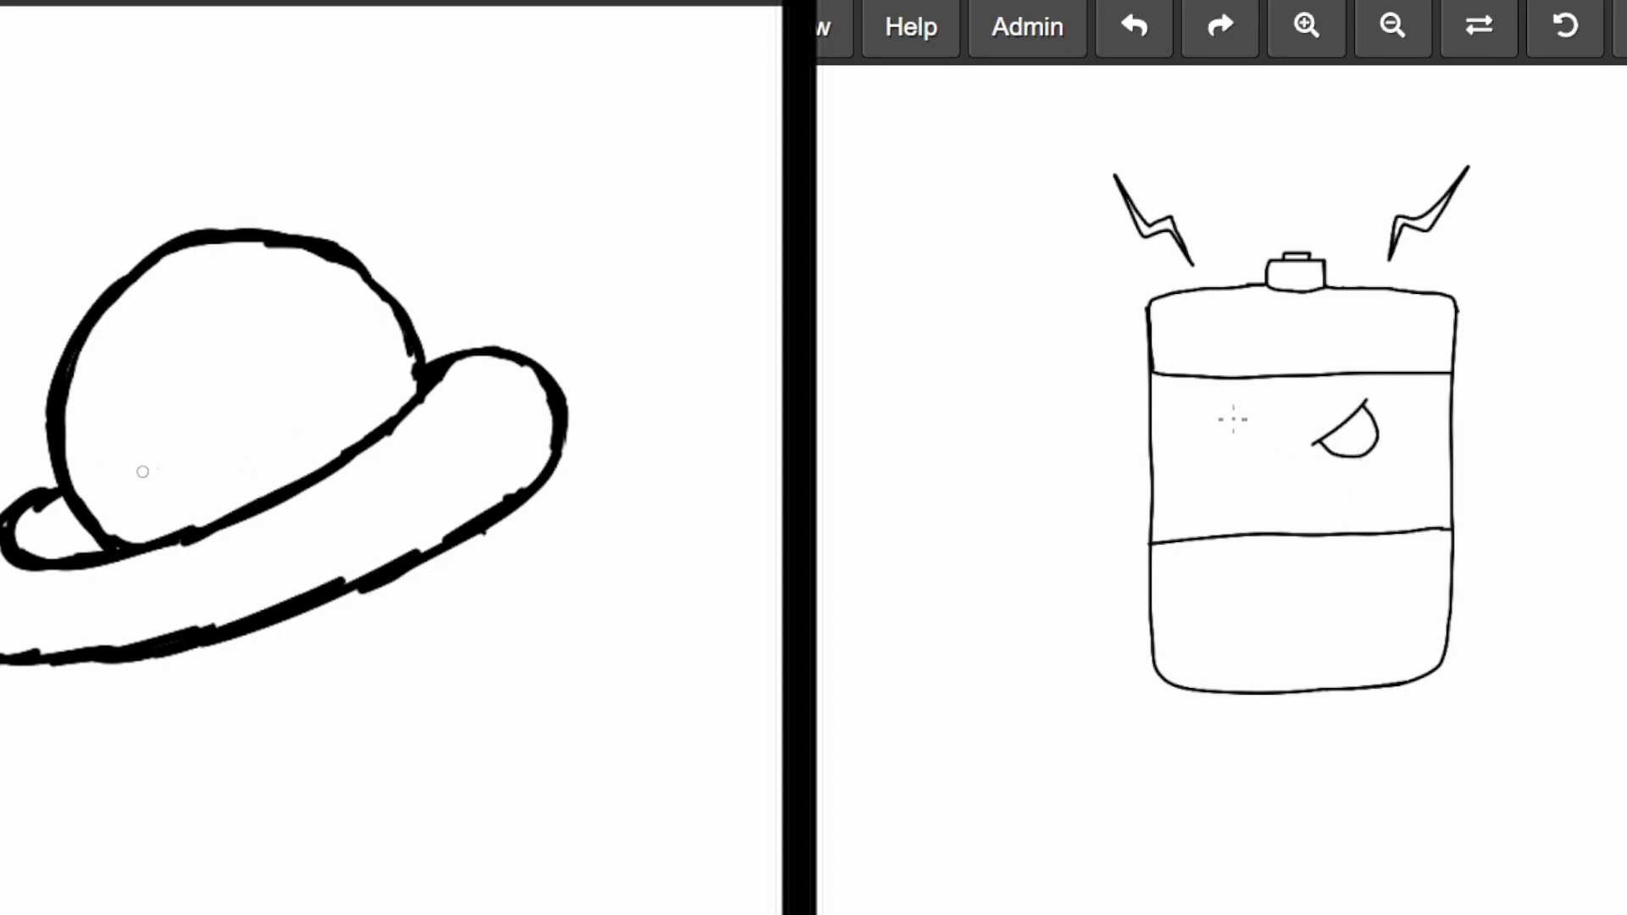
pyautogui.moveTo(1234, 415); pyautogui.dragTo(1287, 448)
# - Draw a helmet arc over the ball and the battery's second angry eye
pyautogui.moveTo(55, 460)
pyautogui.mouseDown()
pyautogui.moveTo(140, 341)
pyautogui.moveTo(214, 279)
pyautogui.moveTo(284, 248)
pyautogui.moveTo(382, 254)
pyautogui.moveTo(383, 295)
pyautogui.mouseUp()
pyautogui.moveTo(56, 455)
pyautogui.mouseDown()
pyautogui.moveTo(55, 522)
pyautogui.moveTo(84, 505)
pyautogui.moveTo(20, 447)
pyautogui.moveTo(10, 388)
pyautogui.moveTo(15, 317)
pyautogui.moveTo(70, 269)
pyautogui.moveTo(210, 190)
pyautogui.moveTo(299, 186)
pyautogui.moveTo(395, 250)
pyautogui.moveTo(263, 175)
pyautogui.moveTo(158, 201)
pyautogui.moveTo(97, 237)
pyautogui.moveTo(59, 287)
pyautogui.moveTo(28, 368)
pyautogui.moveTo(54, 444)
pyautogui.mouseUp()
pyautogui.moveTo(55, 382)
pyautogui.mouseDown()
pyautogui.moveTo(50, 458)
pyautogui.moveTo(102, 311)
pyautogui.moveTo(160, 260)
pyautogui.moveTo(121, 285)
pyautogui.moveTo(285, 222)
pyautogui.moveTo(149, 269)
pyautogui.mouseUp()
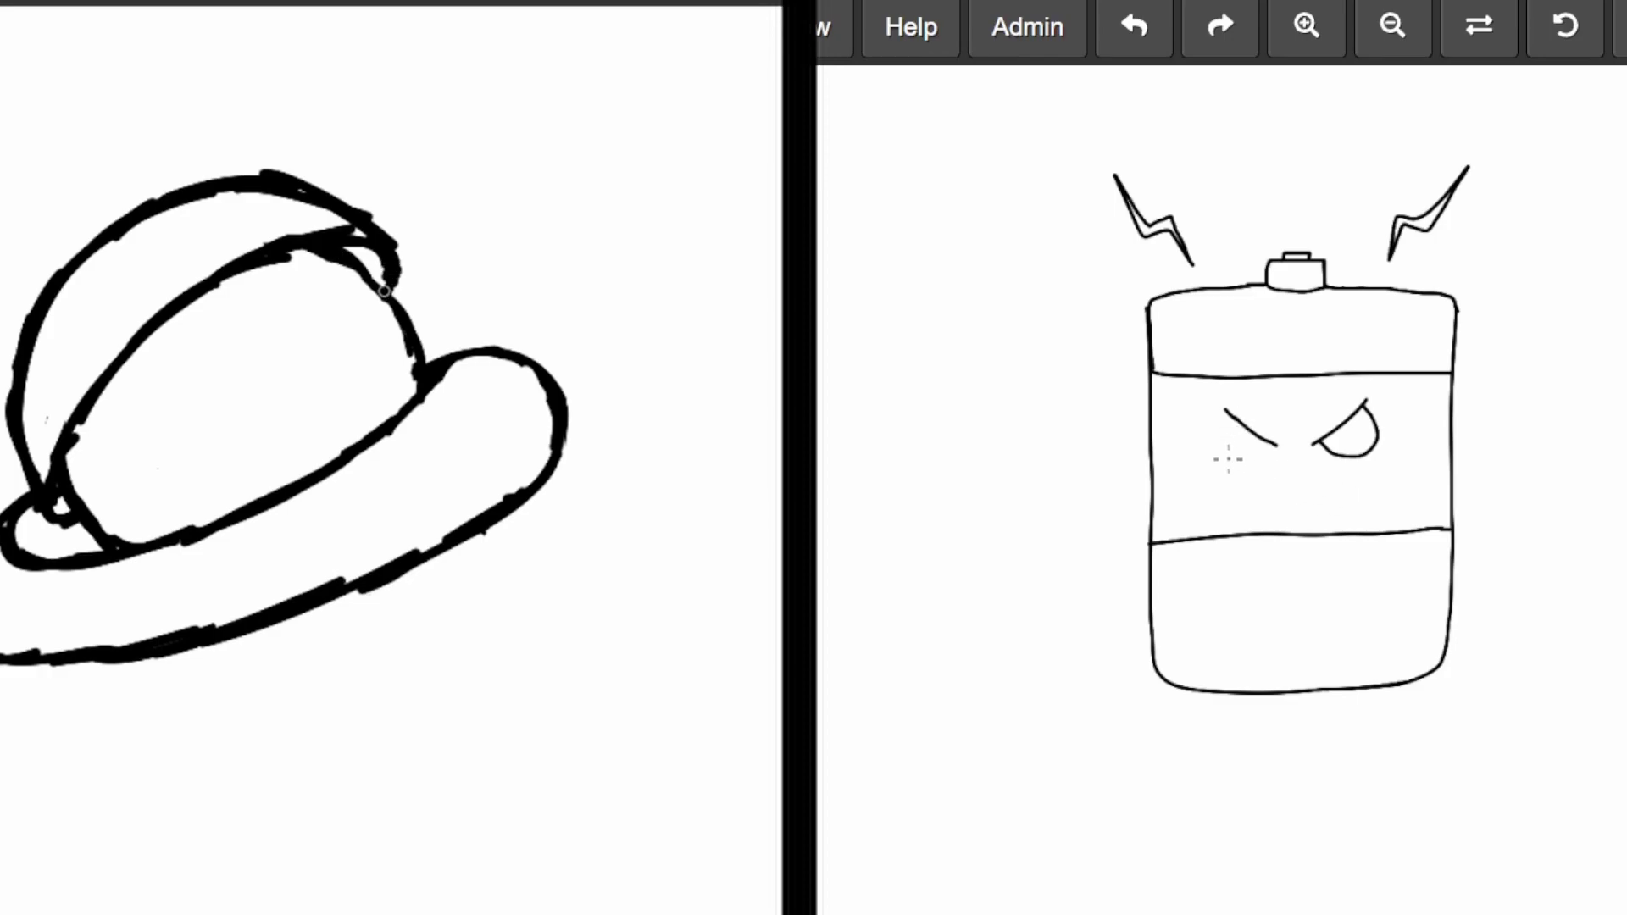
pyautogui.moveTo(1226, 414)
pyautogui.mouseDown()
pyautogui.moveTo(1258, 465)
pyautogui.moveTo(1273, 441)
pyautogui.mouseUp()
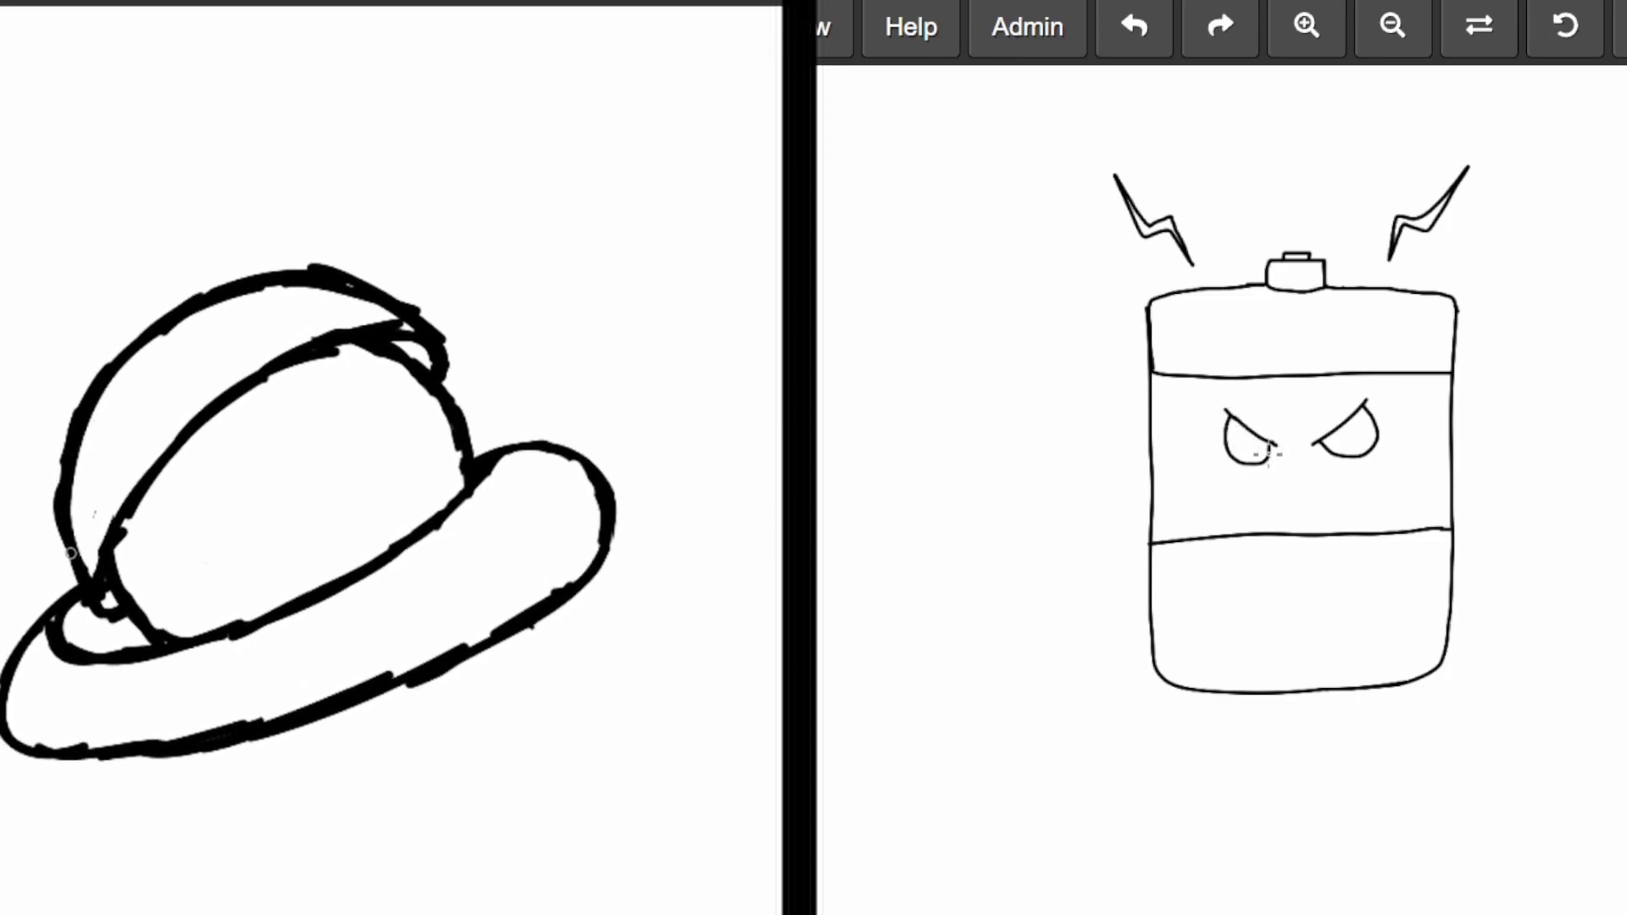
# - Retrace and thicken the helmet edges, erasing the duplicate inner stroke
pyautogui.moveTo(67, 552)
pyautogui.mouseDown()
pyautogui.moveTo(58, 395)
pyautogui.moveTo(102, 337)
pyautogui.moveTo(294, 277)
pyautogui.moveTo(261, 263)
pyautogui.moveTo(146, 305)
pyautogui.moveTo(65, 396)
pyautogui.mouseUp()
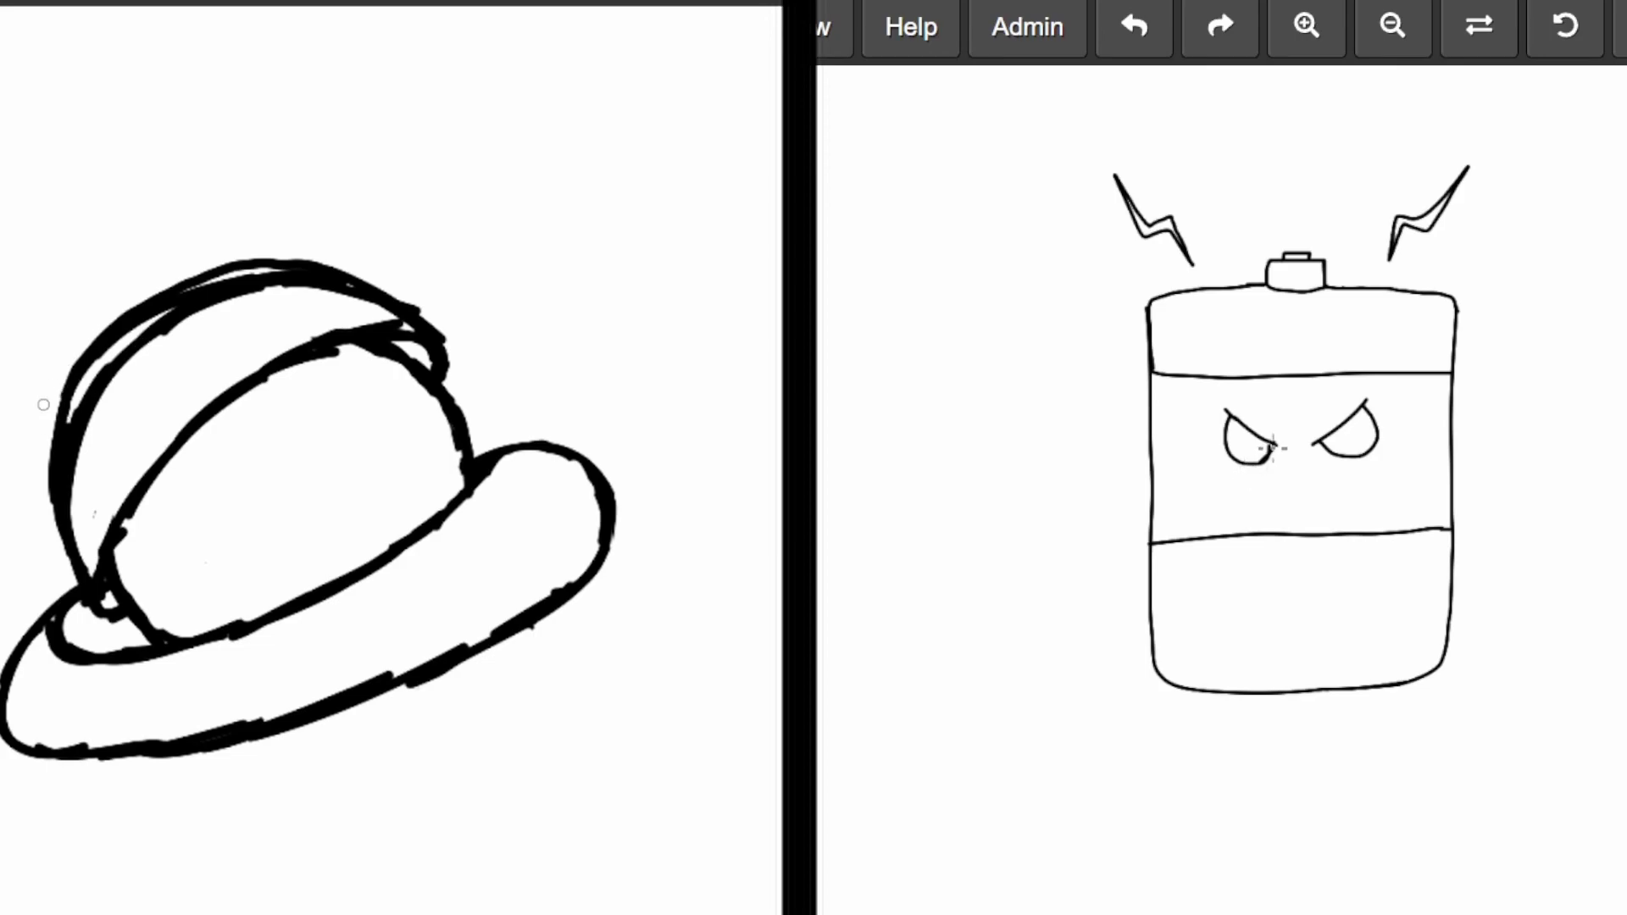
pyautogui.moveTo(84, 523)
pyautogui.mouseDown()
pyautogui.moveTo(74, 420)
pyautogui.moveTo(68, 496)
pyautogui.moveTo(101, 375)
pyautogui.moveTo(249, 295)
pyautogui.moveTo(315, 292)
pyautogui.moveTo(277, 269)
pyautogui.moveTo(124, 351)
pyautogui.moveTo(327, 296)
pyautogui.mouseUp()
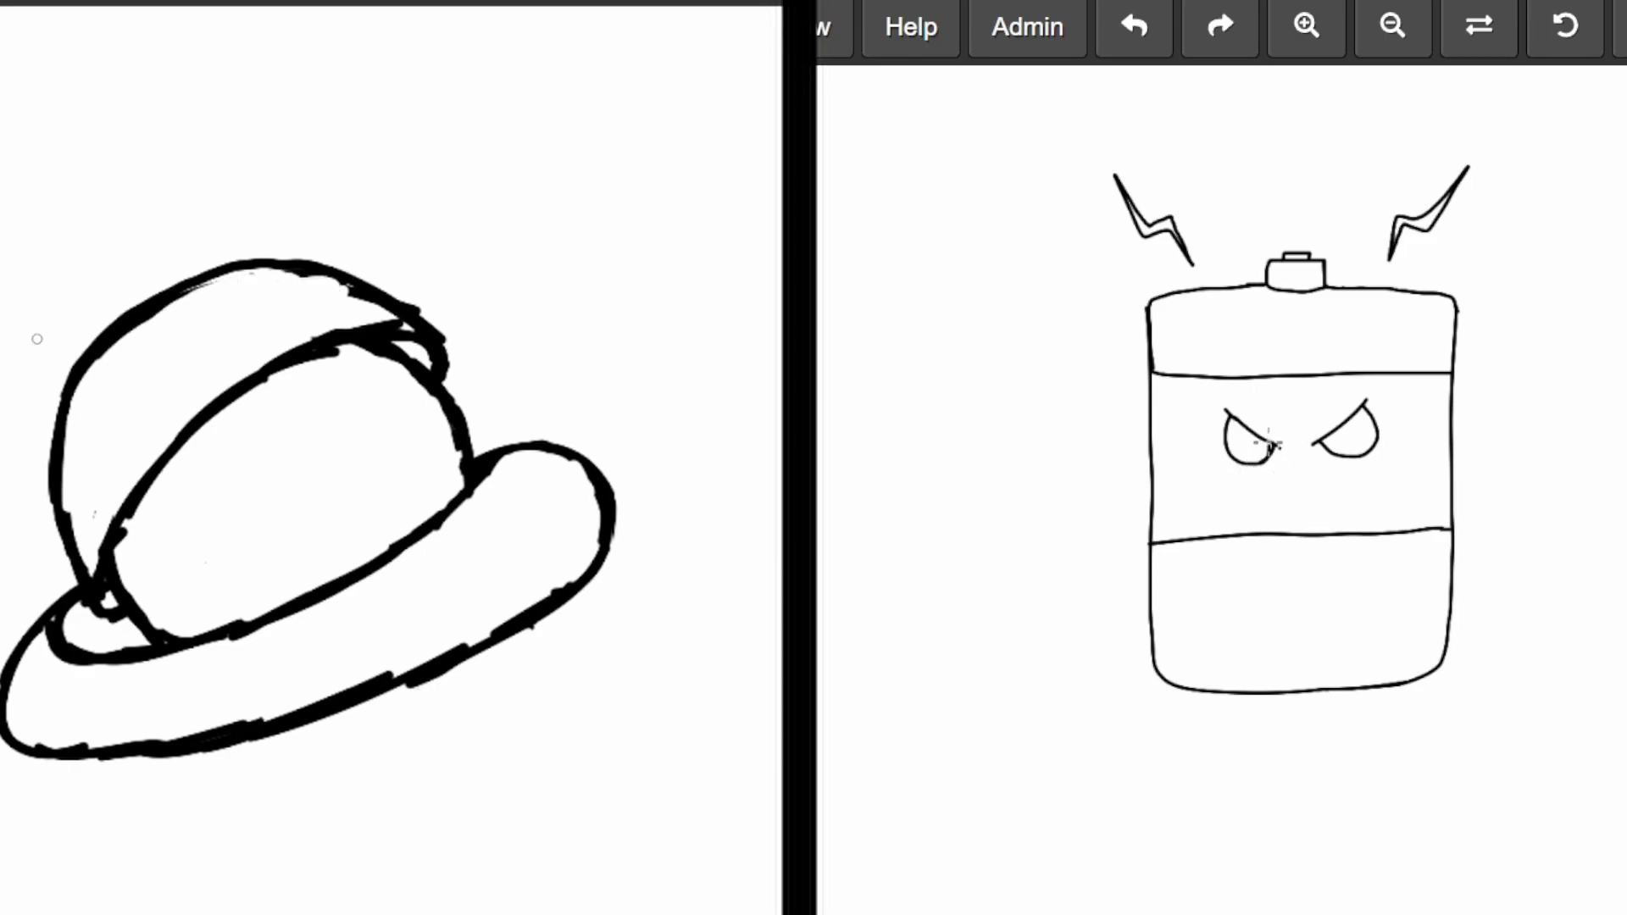
pyautogui.moveTo(66, 552)
pyautogui.mouseDown()
pyautogui.moveTo(58, 372)
pyautogui.moveTo(186, 272)
pyautogui.moveTo(273, 263)
pyautogui.moveTo(204, 265)
pyautogui.moveTo(110, 324)
pyautogui.mouseUp()
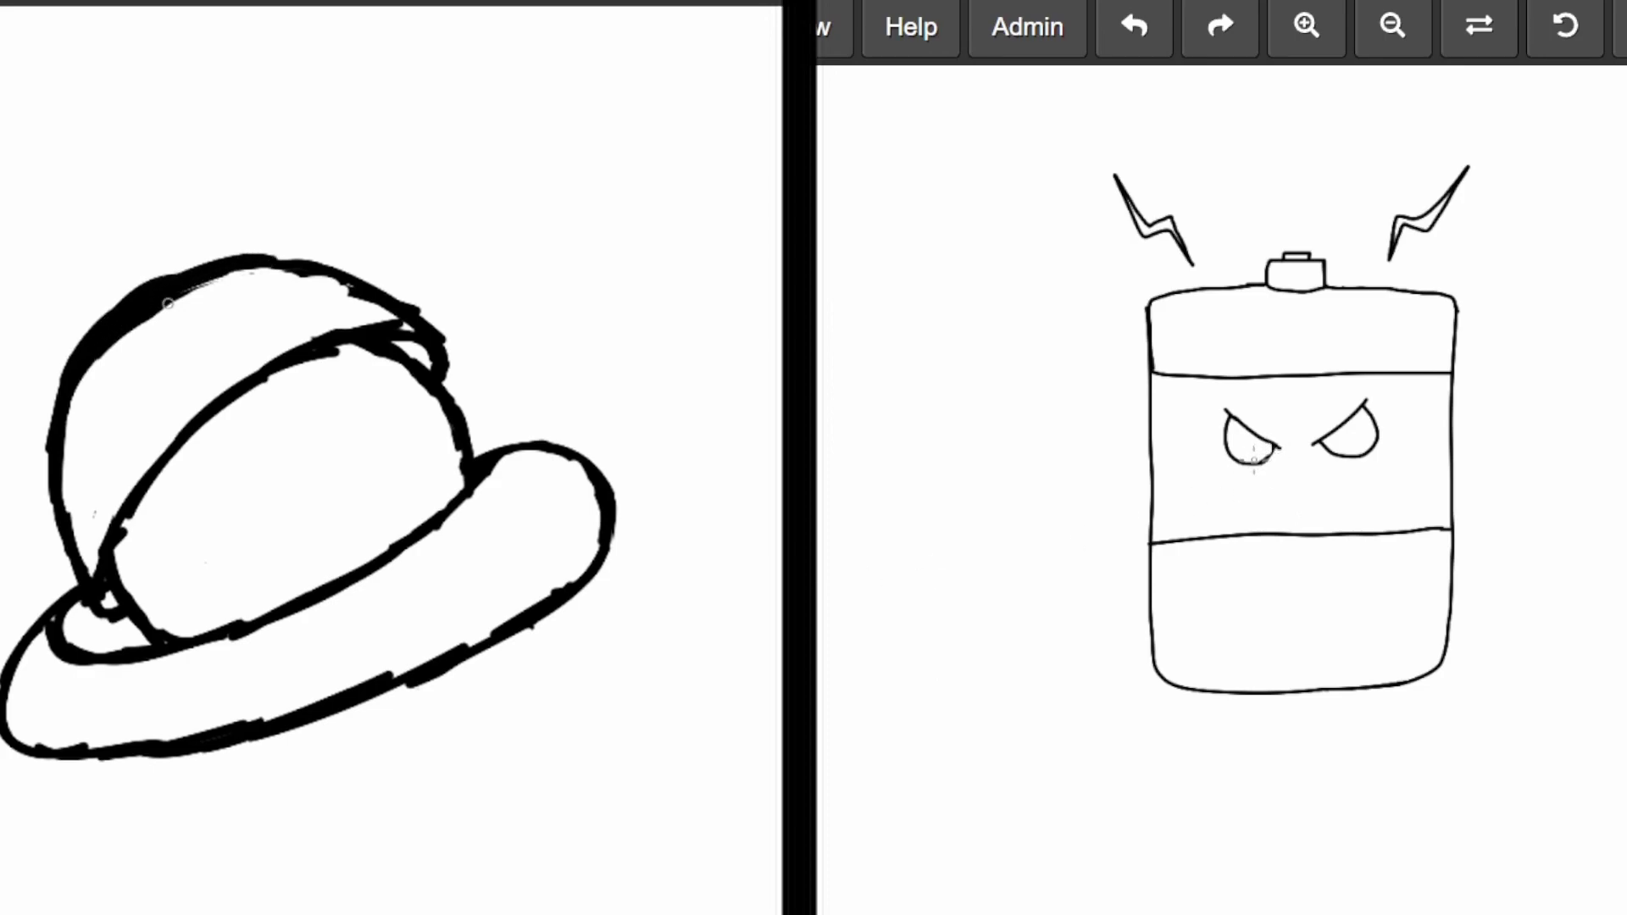
pyautogui.moveTo(223, 258); pyautogui.dragTo(255, 268)
# - Add three short vent marks along the helmet
pyautogui.moveTo(121, 364); pyautogui.dragTo(109, 380)
pyautogui.moveTo(174, 324); pyautogui.dragTo(180, 344)
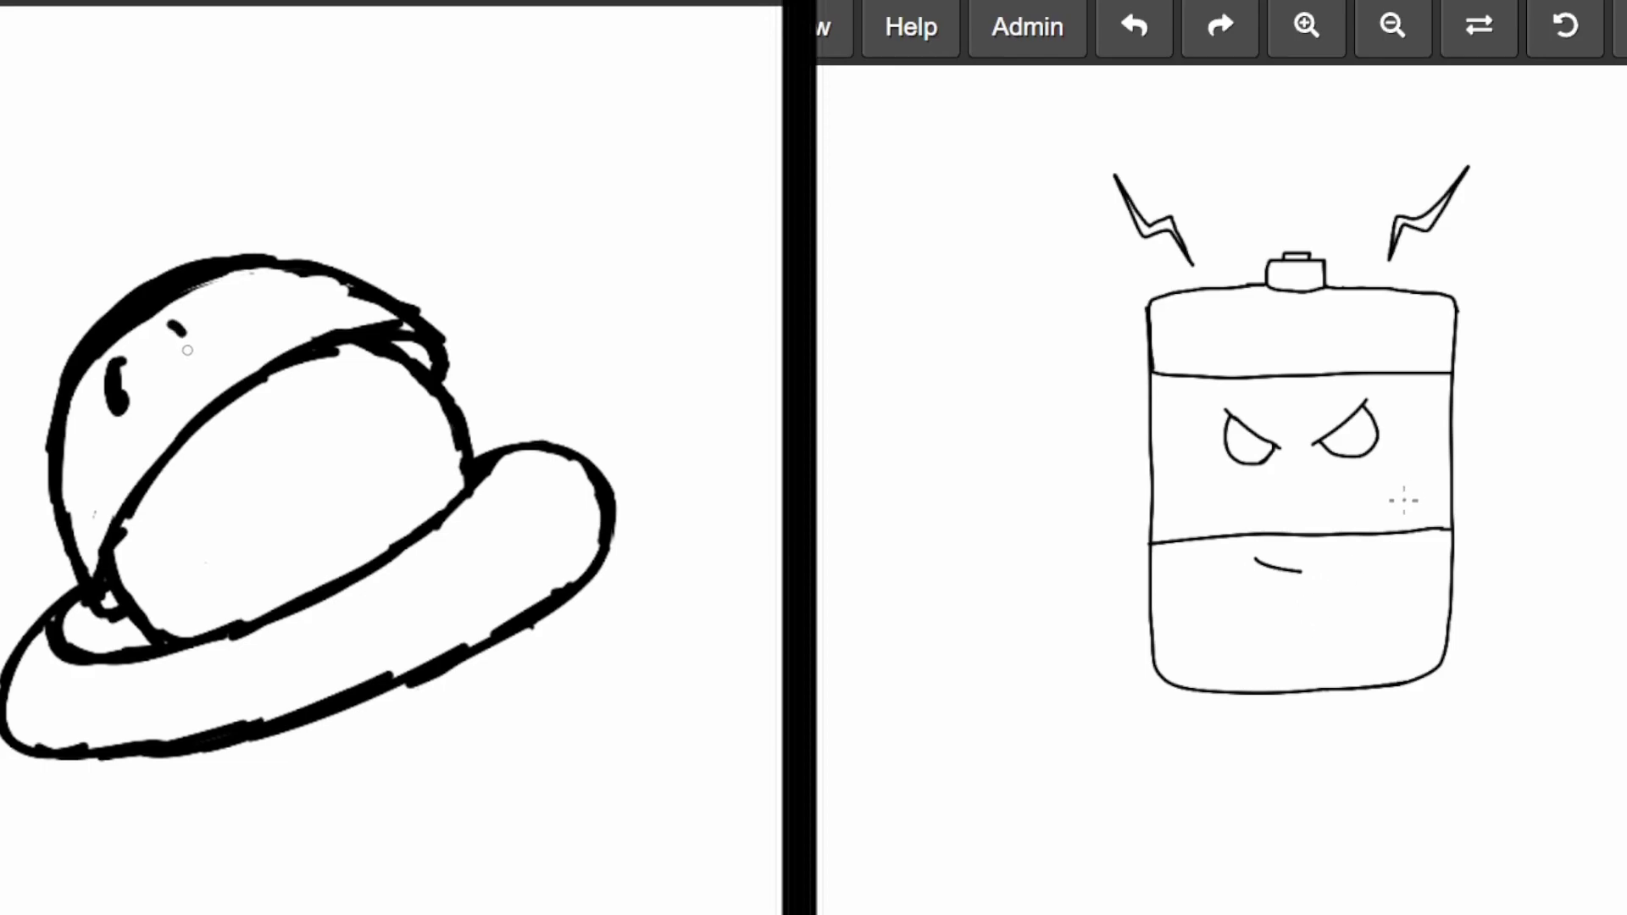
pyautogui.moveTo(232, 289); pyautogui.dragTo(273, 305)
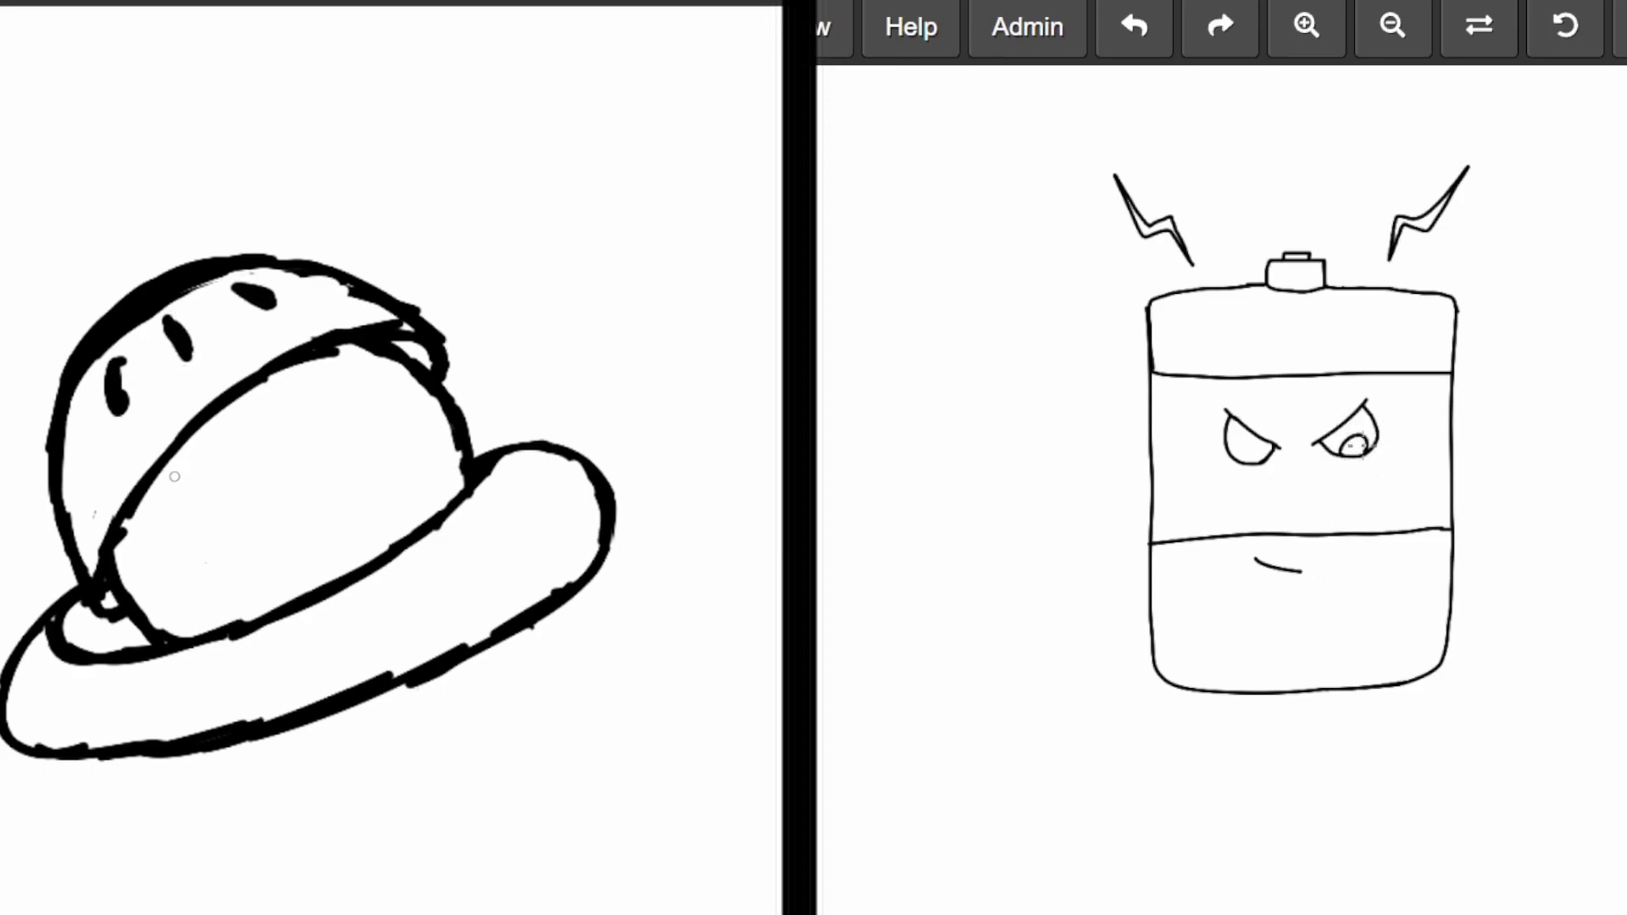
# - Draw hexagon soccer-ball seams and patches inside the ball
pyautogui.moveTo(125, 521)
pyautogui.mouseDown()
pyautogui.moveTo(268, 607)
pyautogui.moveTo(237, 597)
pyautogui.mouseUp()
pyautogui.moveTo(213, 425)
pyautogui.mouseDown()
pyautogui.moveTo(295, 558)
pyautogui.moveTo(334, 580)
pyautogui.mouseUp()
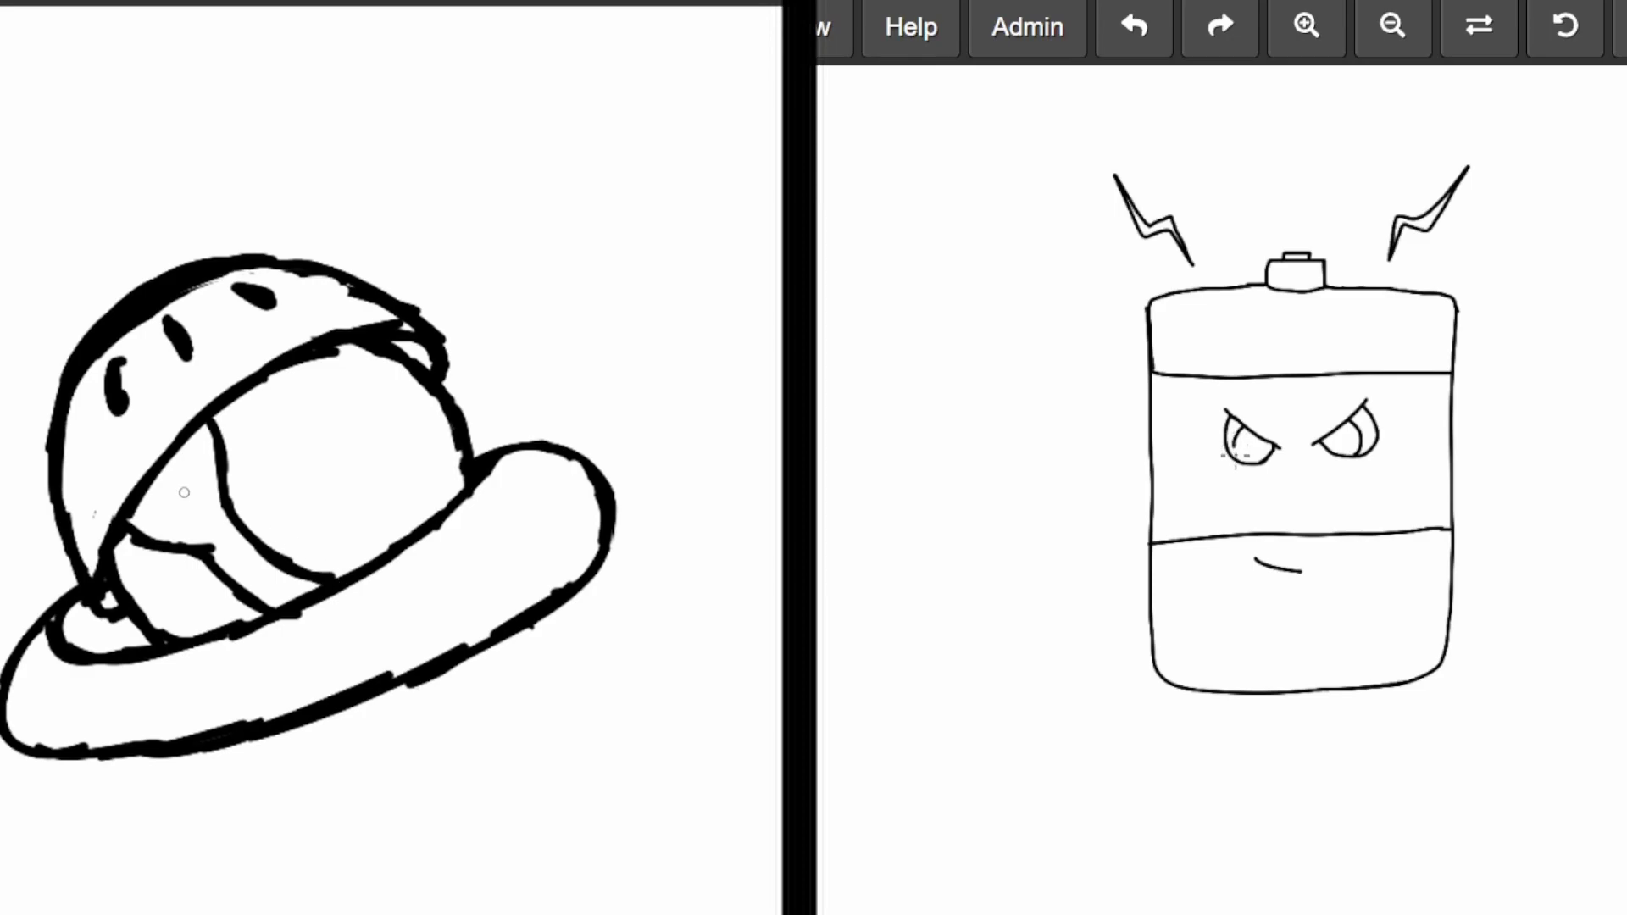
pyautogui.moveTo(143, 496); pyautogui.dragTo(216, 515)
pyautogui.moveTo(184, 439); pyautogui.dragTo(204, 511)
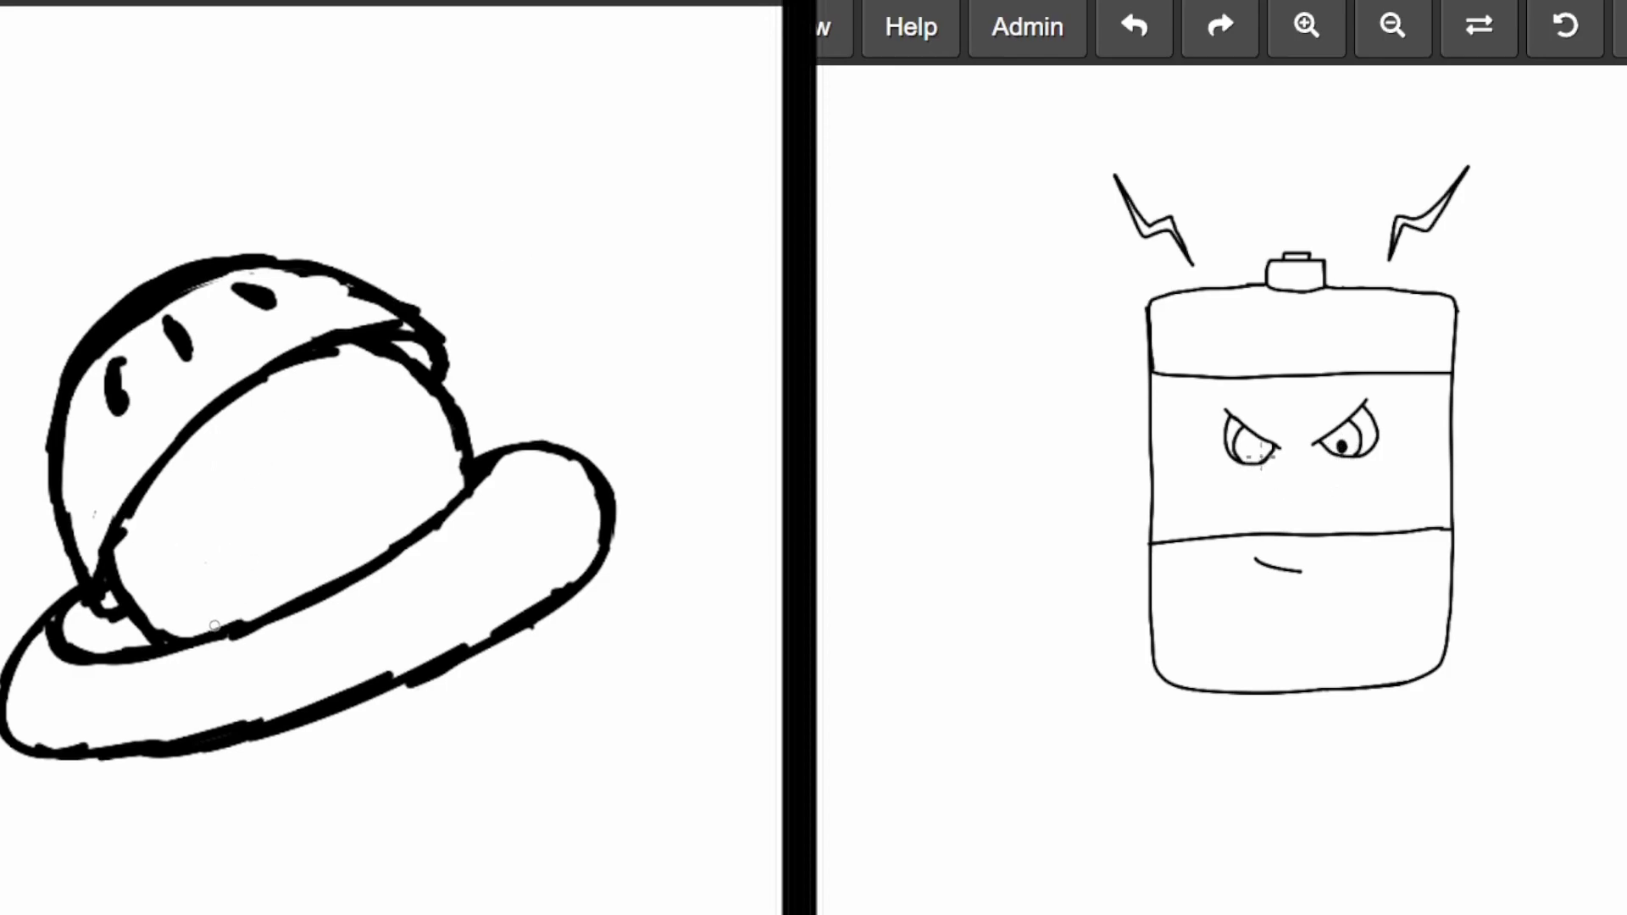
pyautogui.moveTo(203, 626)
pyautogui.mouseDown()
pyautogui.moveTo(225, 521)
pyautogui.moveTo(310, 595)
pyautogui.mouseUp()
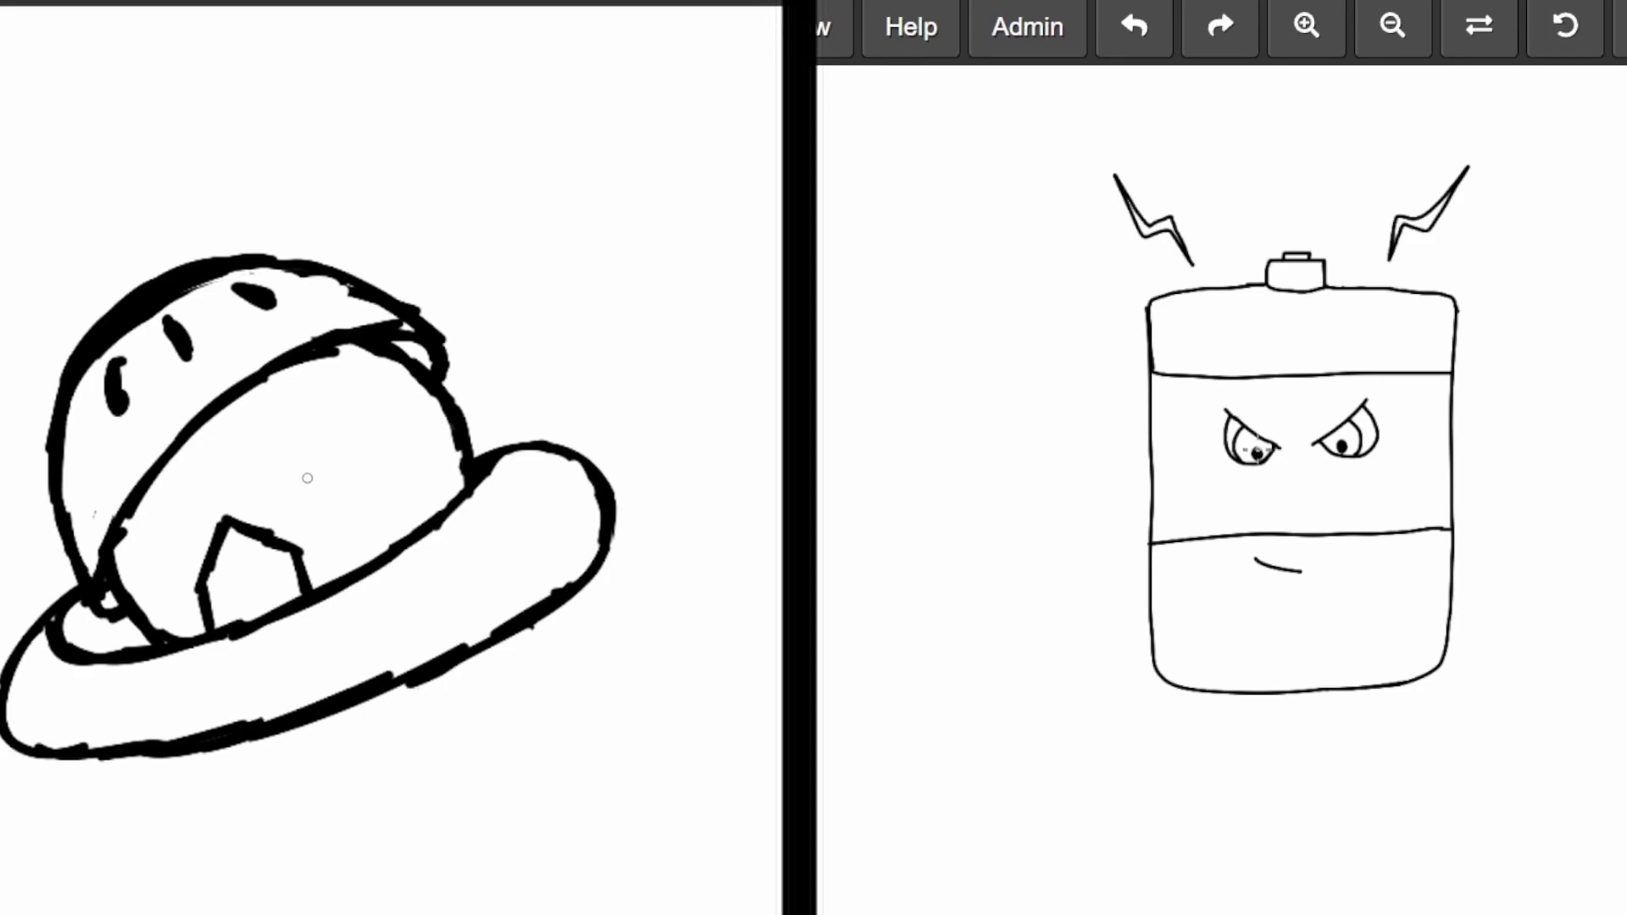
pyautogui.moveTo(227, 515)
pyautogui.mouseDown()
pyautogui.moveTo(307, 431)
pyautogui.moveTo(294, 557)
pyautogui.mouseUp()
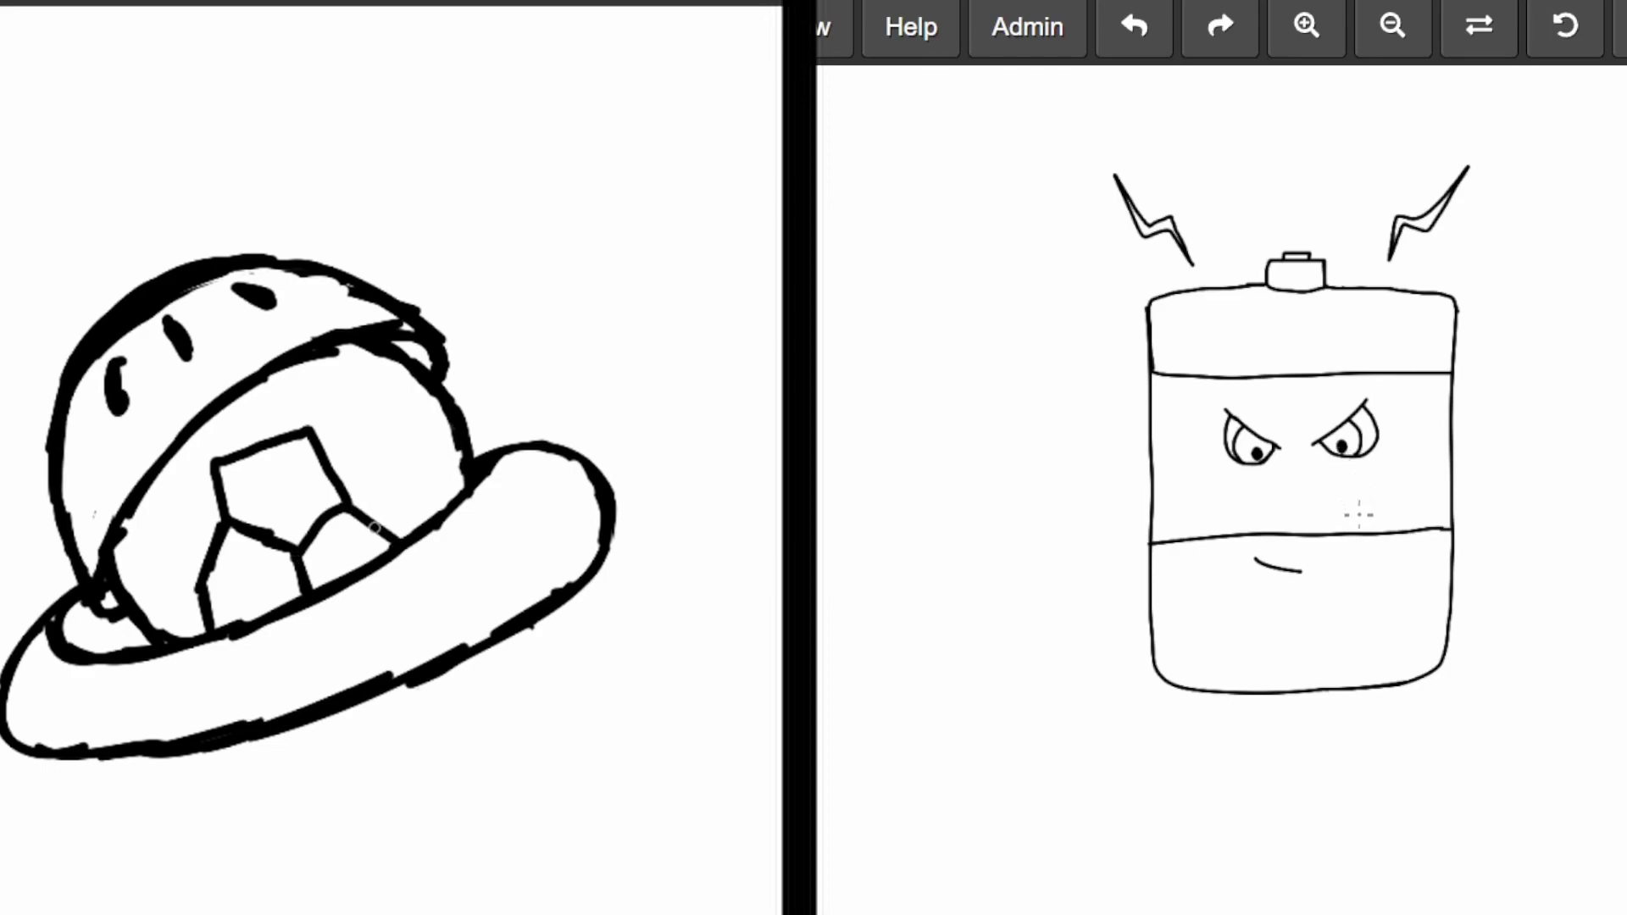
pyautogui.moveTo(350, 502); pyautogui.dragTo(406, 496)
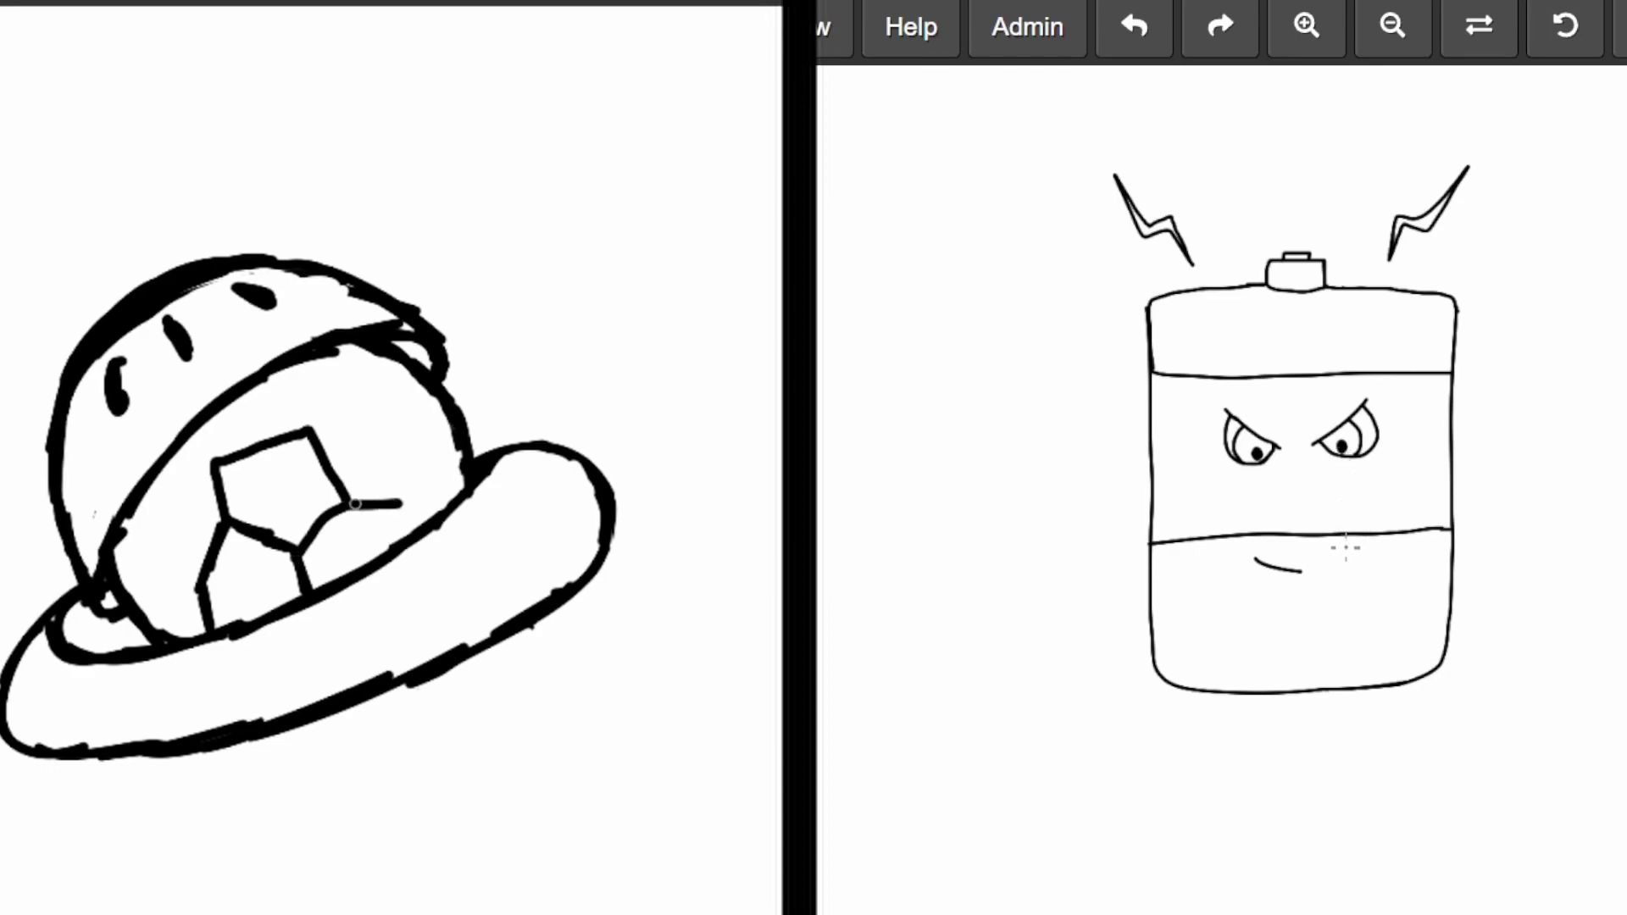
pyautogui.moveTo(310, 433); pyautogui.dragTo(331, 365)
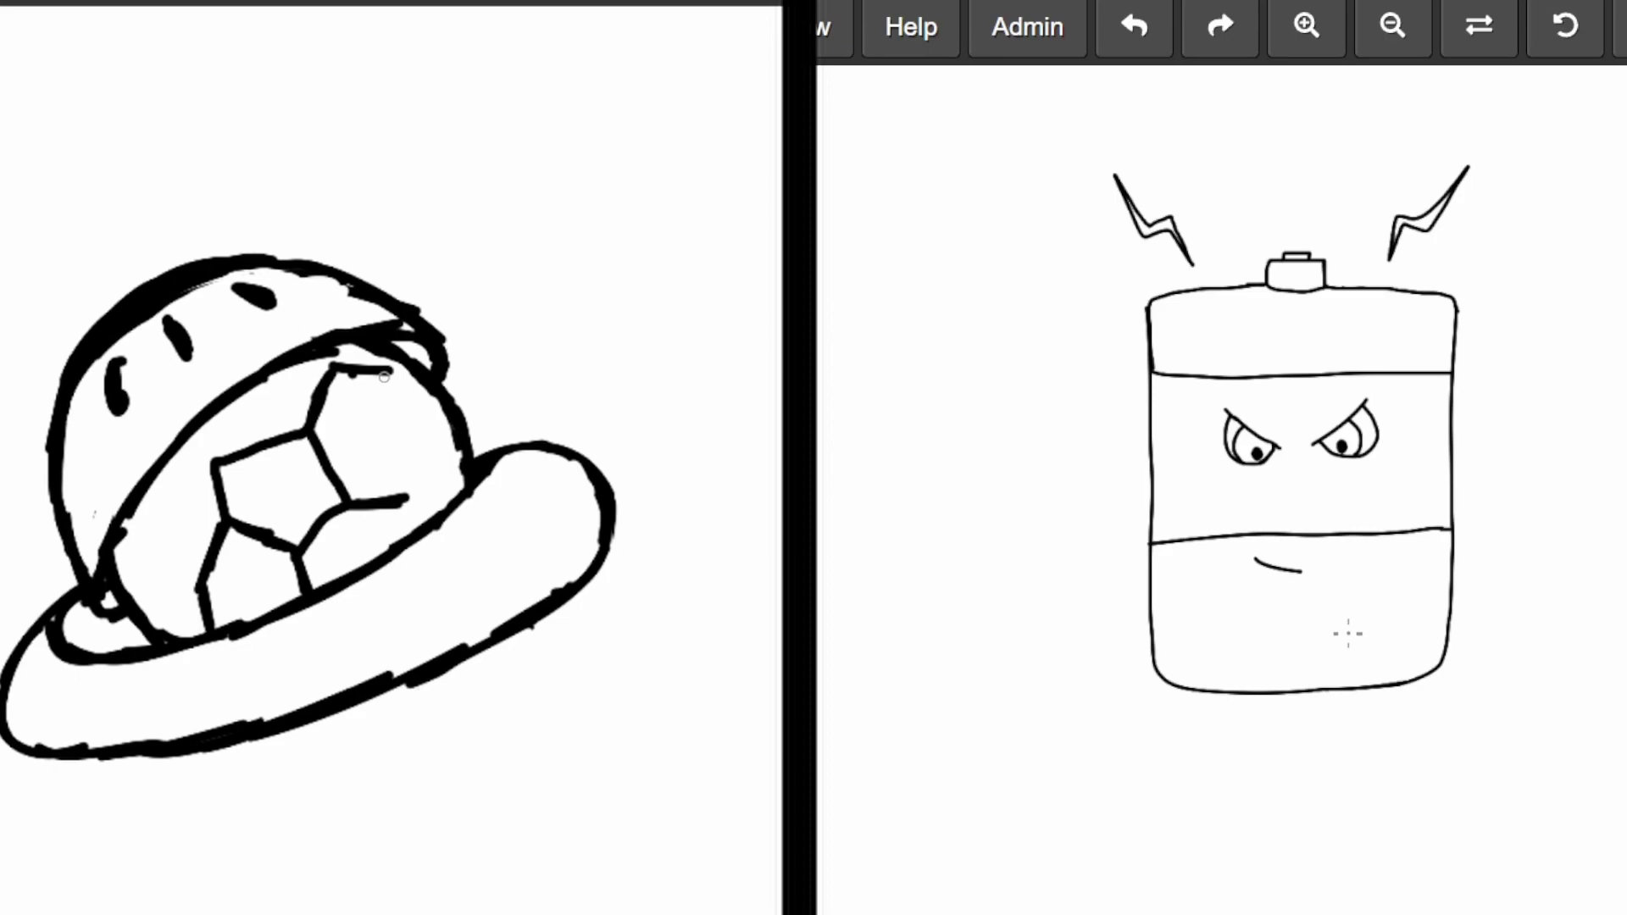
pyautogui.moveTo(335, 383)
pyautogui.mouseDown()
pyautogui.moveTo(383, 394)
pyautogui.moveTo(337, 382)
pyautogui.moveTo(418, 445)
pyautogui.moveTo(404, 496)
pyautogui.moveTo(421, 492)
pyautogui.mouseUp()
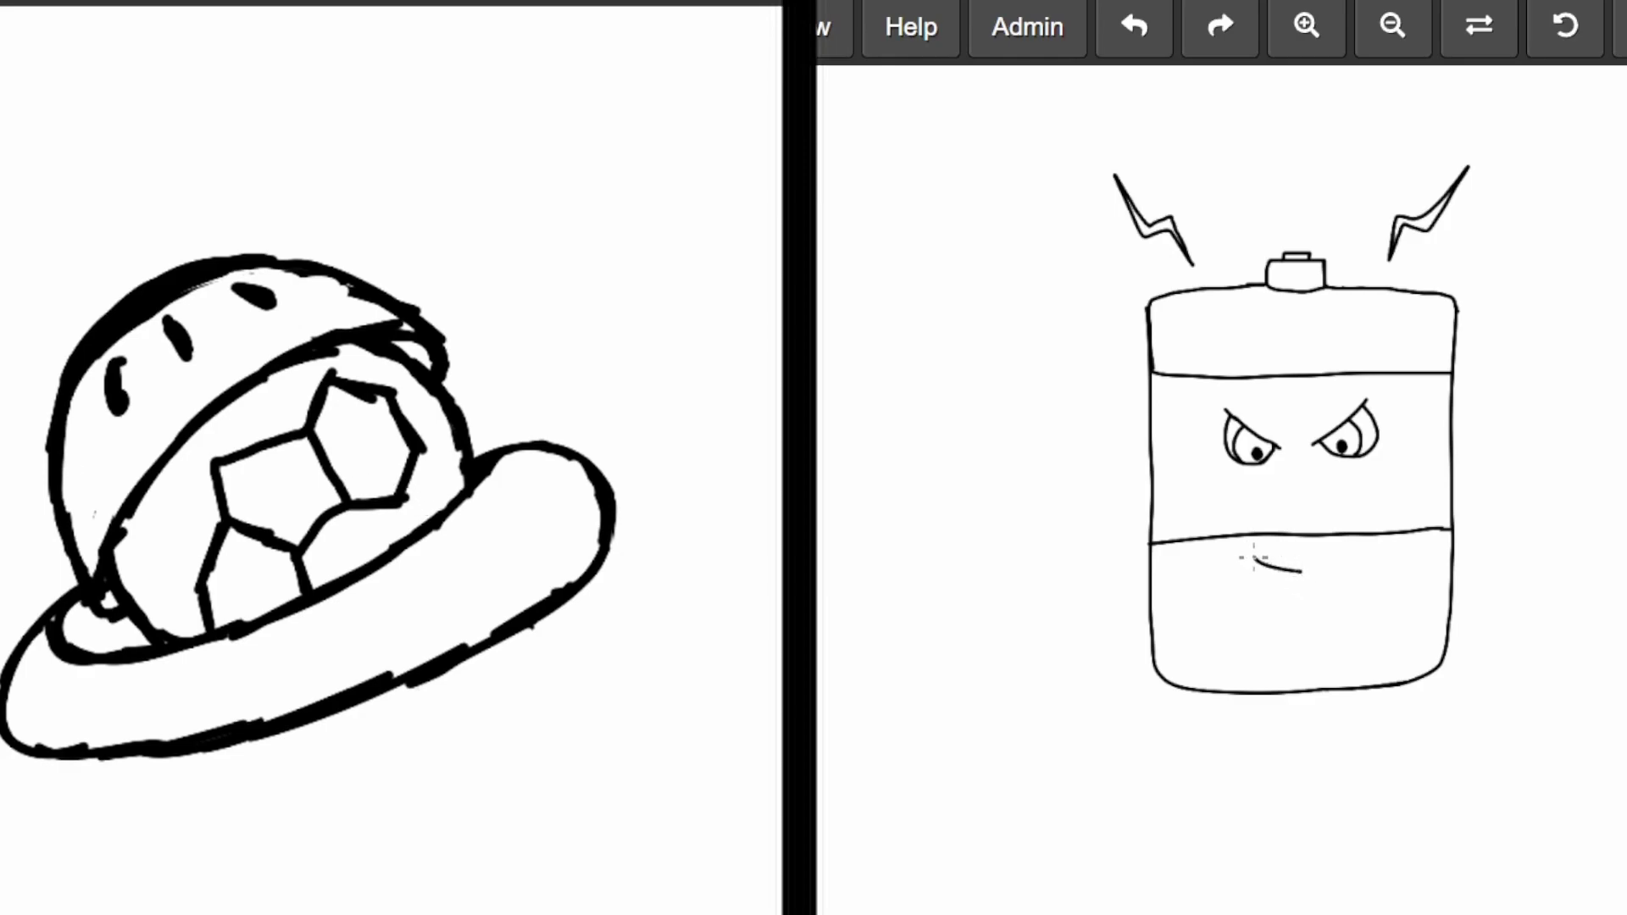
# - Erase the excess hexagon lines on the ball
pyautogui.moveTo(272, 541)
pyautogui.mouseDown()
pyautogui.moveTo(220, 493)
pyautogui.moveTo(208, 525)
pyautogui.moveTo(225, 465)
pyautogui.moveTo(194, 511)
pyautogui.moveTo(344, 389)
pyautogui.moveTo(306, 452)
pyautogui.moveTo(363, 389)
pyautogui.moveTo(404, 432)
pyautogui.moveTo(407, 491)
pyautogui.moveTo(207, 622)
pyautogui.moveTo(225, 525)
pyautogui.moveTo(305, 459)
pyautogui.moveTo(384, 487)
pyautogui.mouseUp()
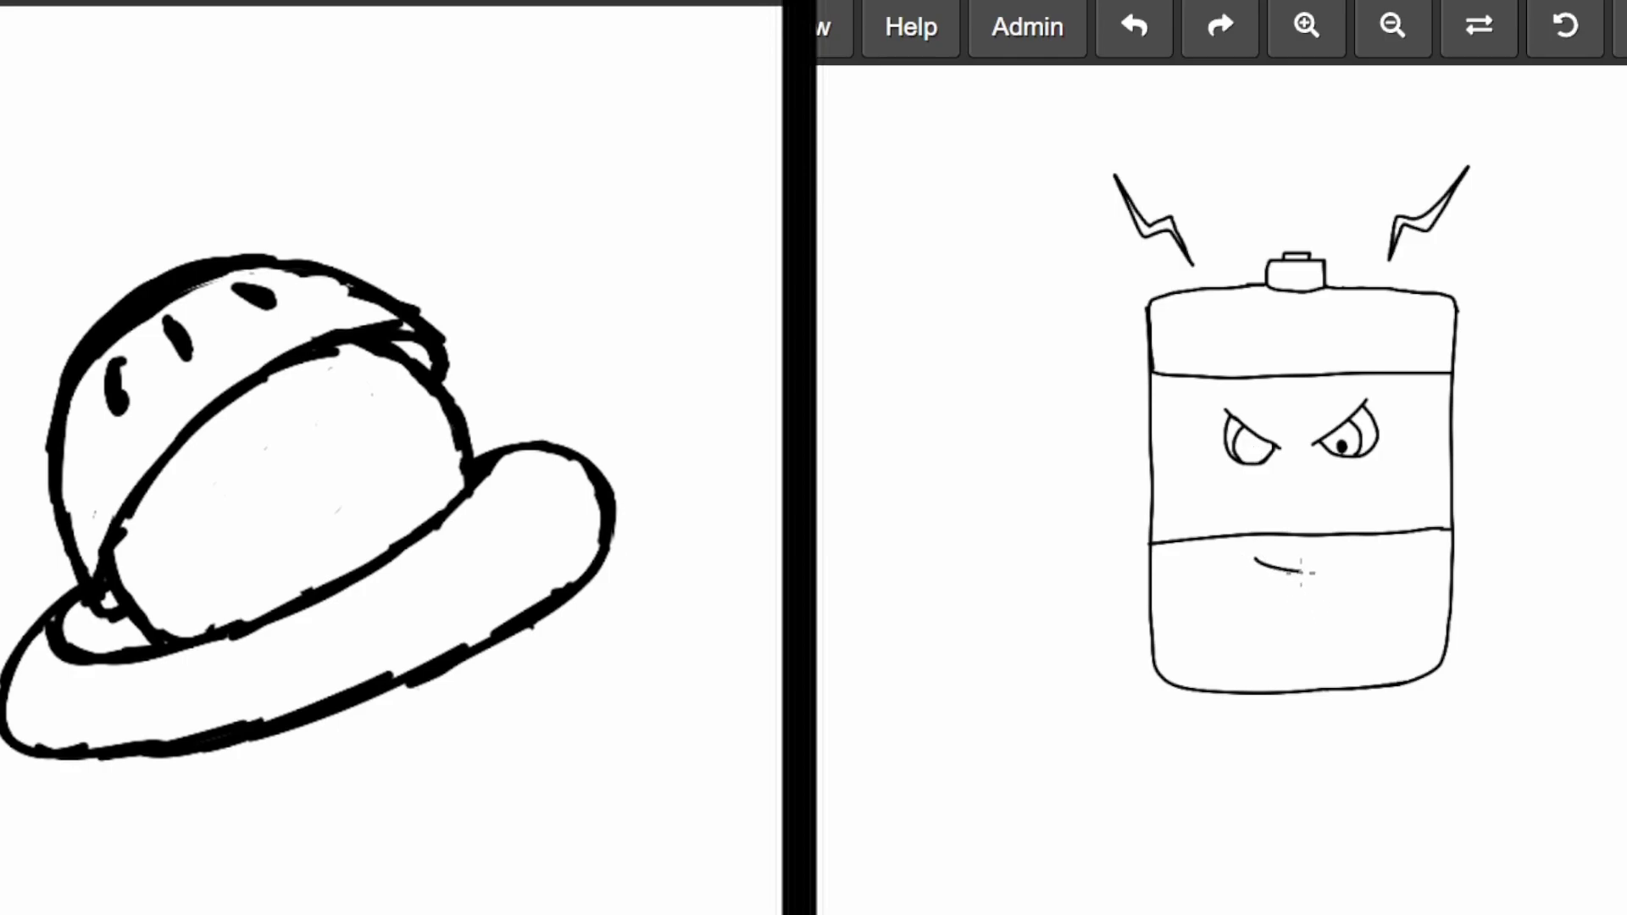
# - Redo the battery's left pupil, then draw a teeth line and a right-side arm line
pyautogui.click(1220, 28)
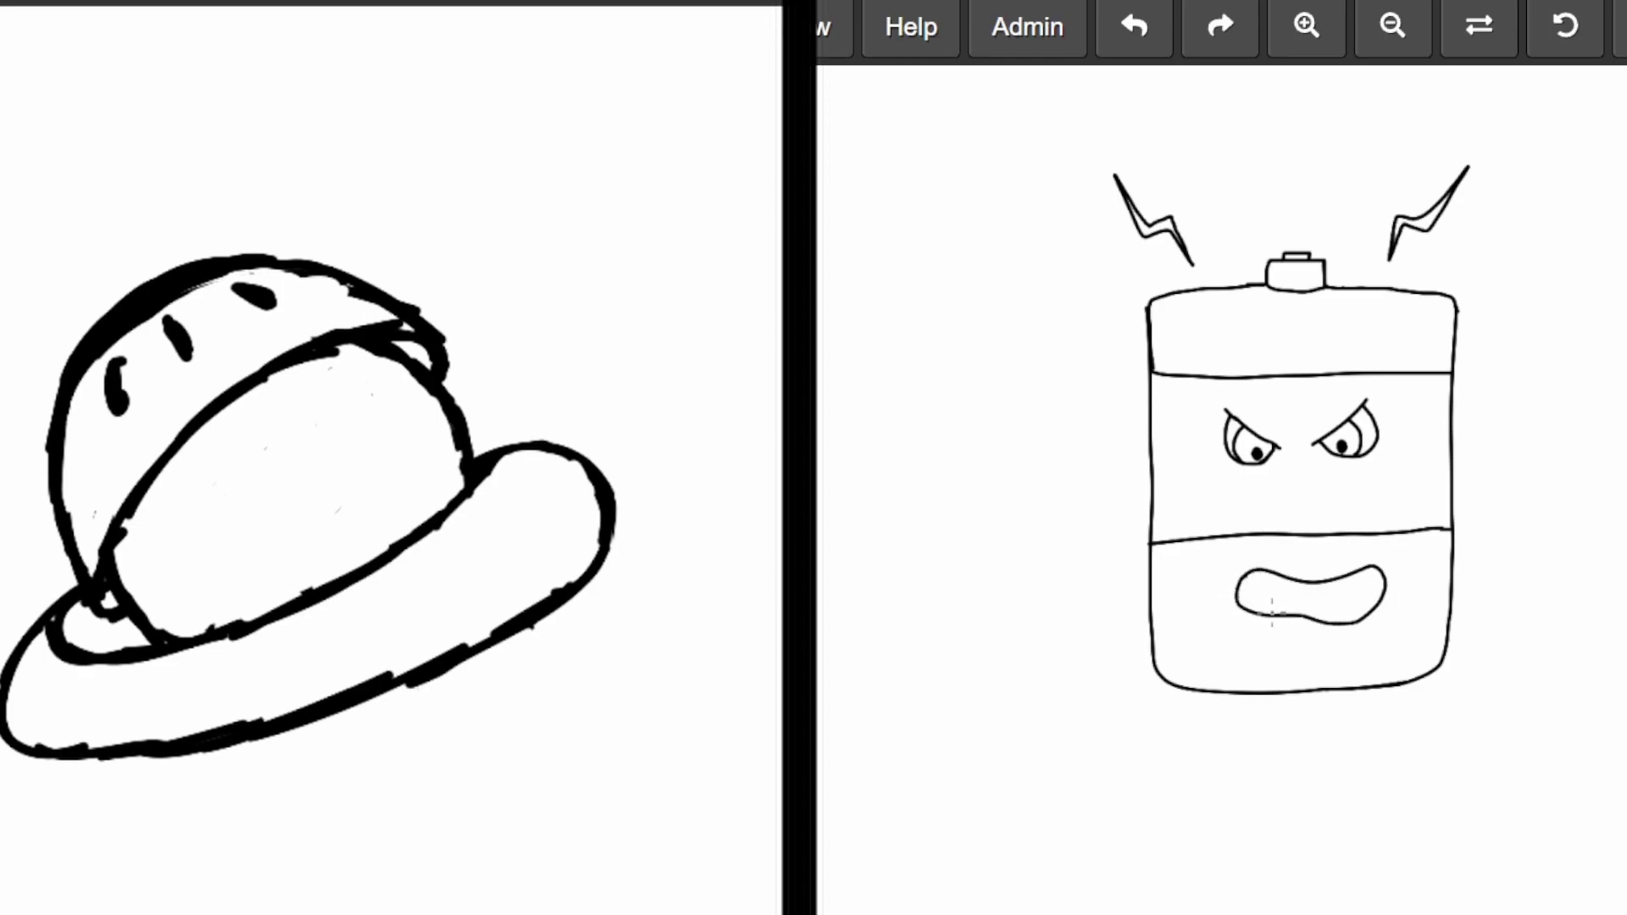
pyautogui.moveTo(1236, 595); pyautogui.dragTo(1316, 606)
pyautogui.moveTo(1502, 441); pyautogui.dragTo(1530, 617)
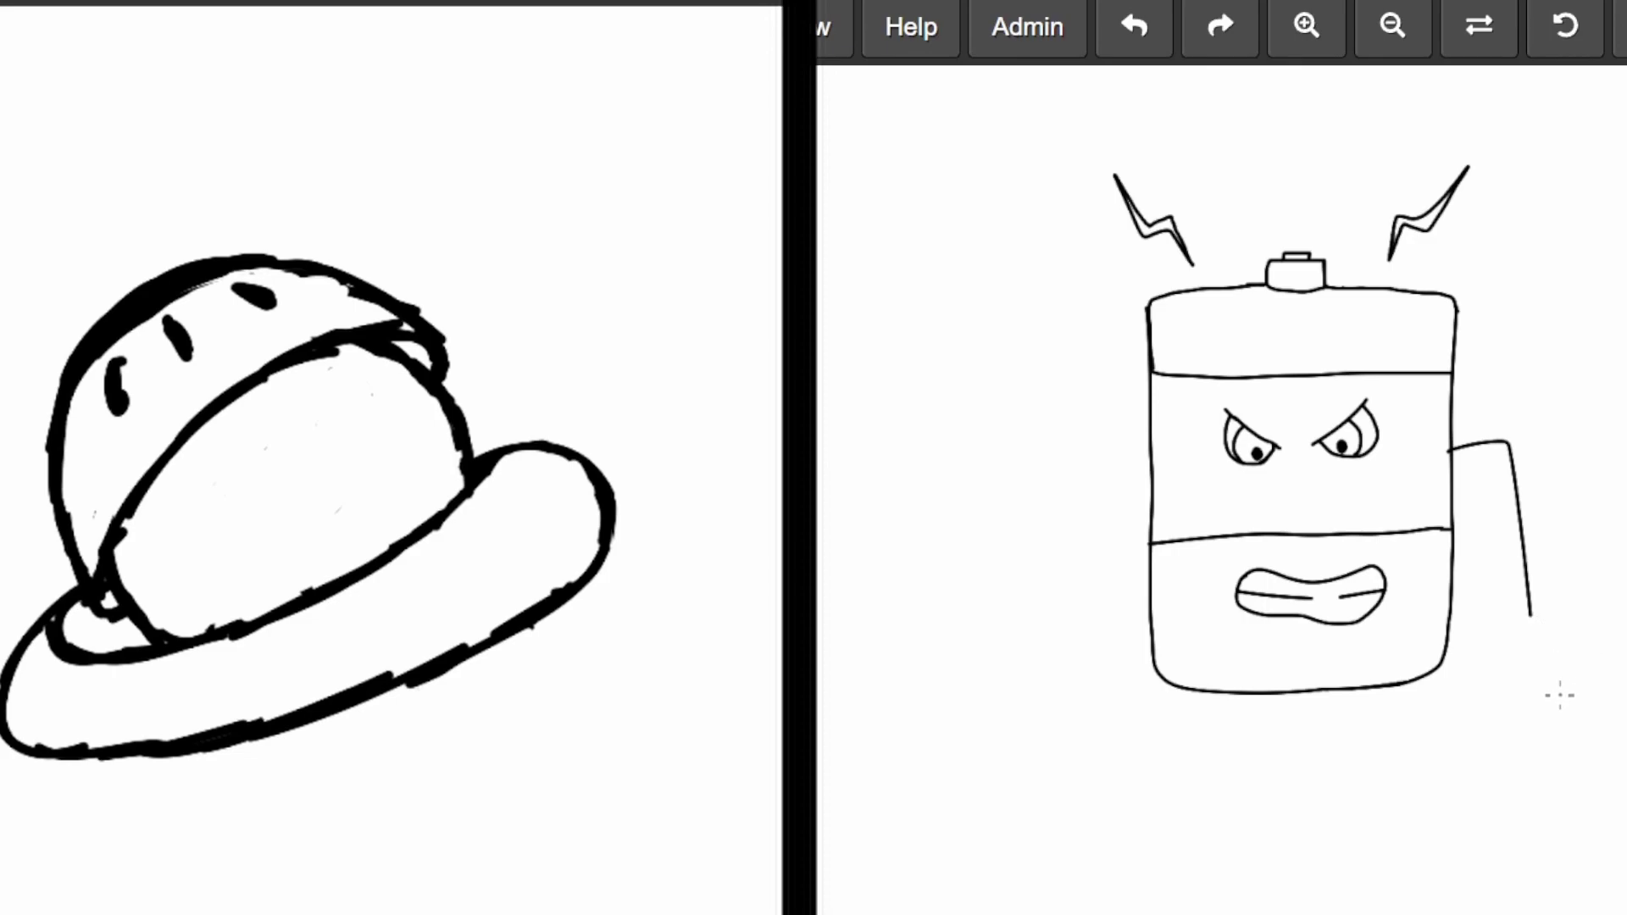
# - Undo the right-side line and draw both edges of the battery's left arm
pyautogui.hotkey('ctrl', 'z')
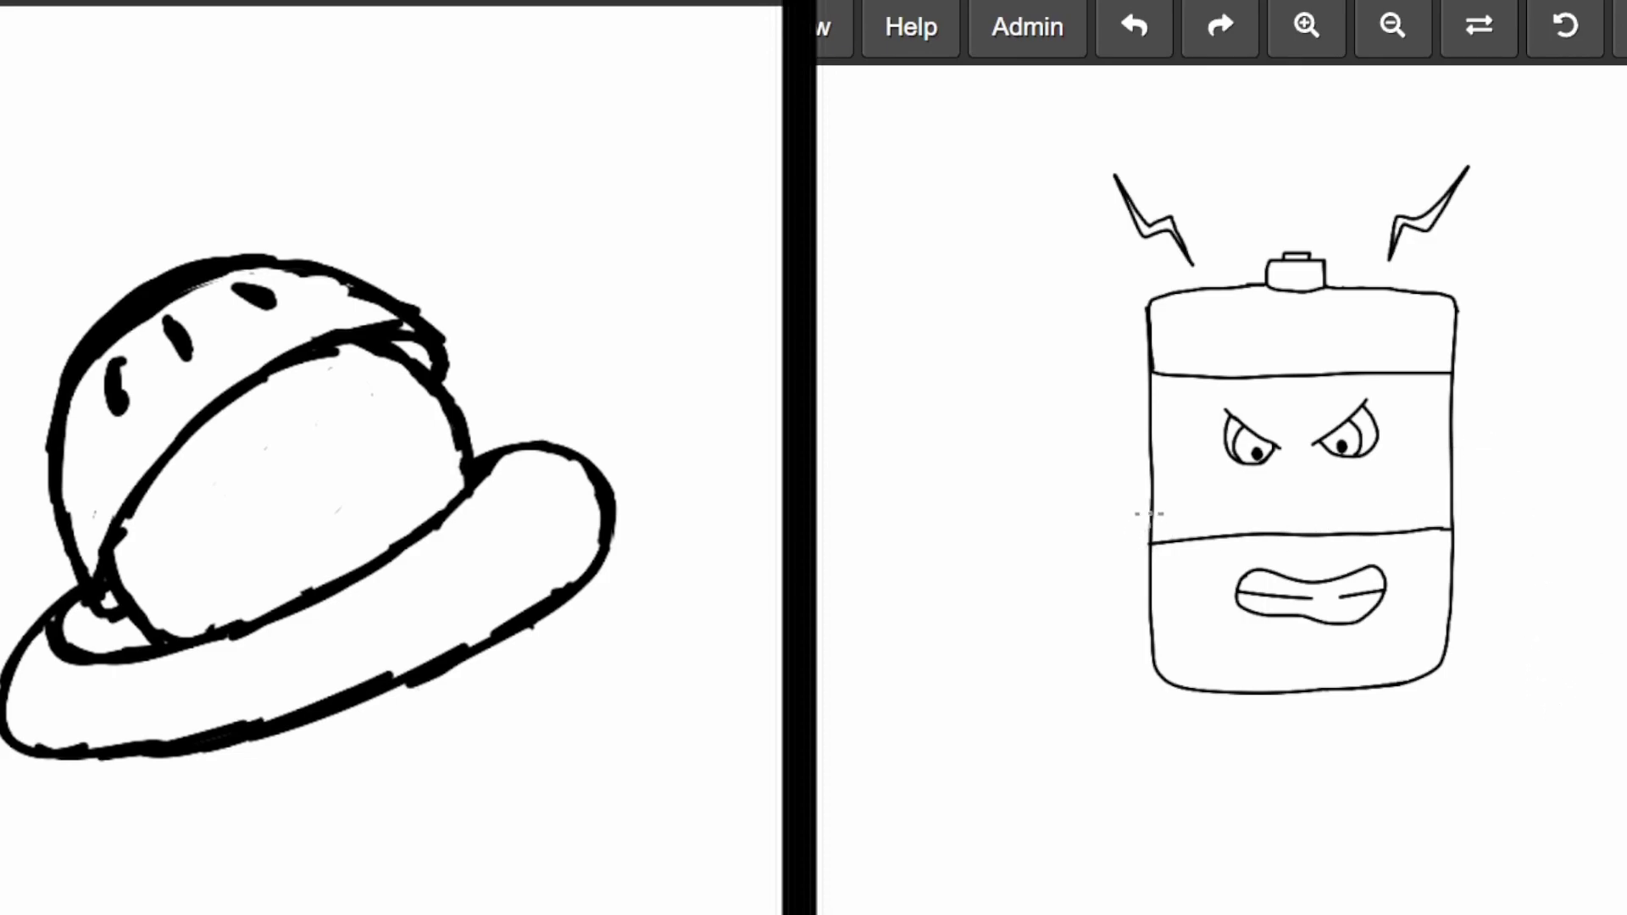
pyautogui.moveTo(1154, 461); pyautogui.dragTo(1116, 555)
pyautogui.moveTo(1181, 478); pyautogui.dragTo(1163, 558)
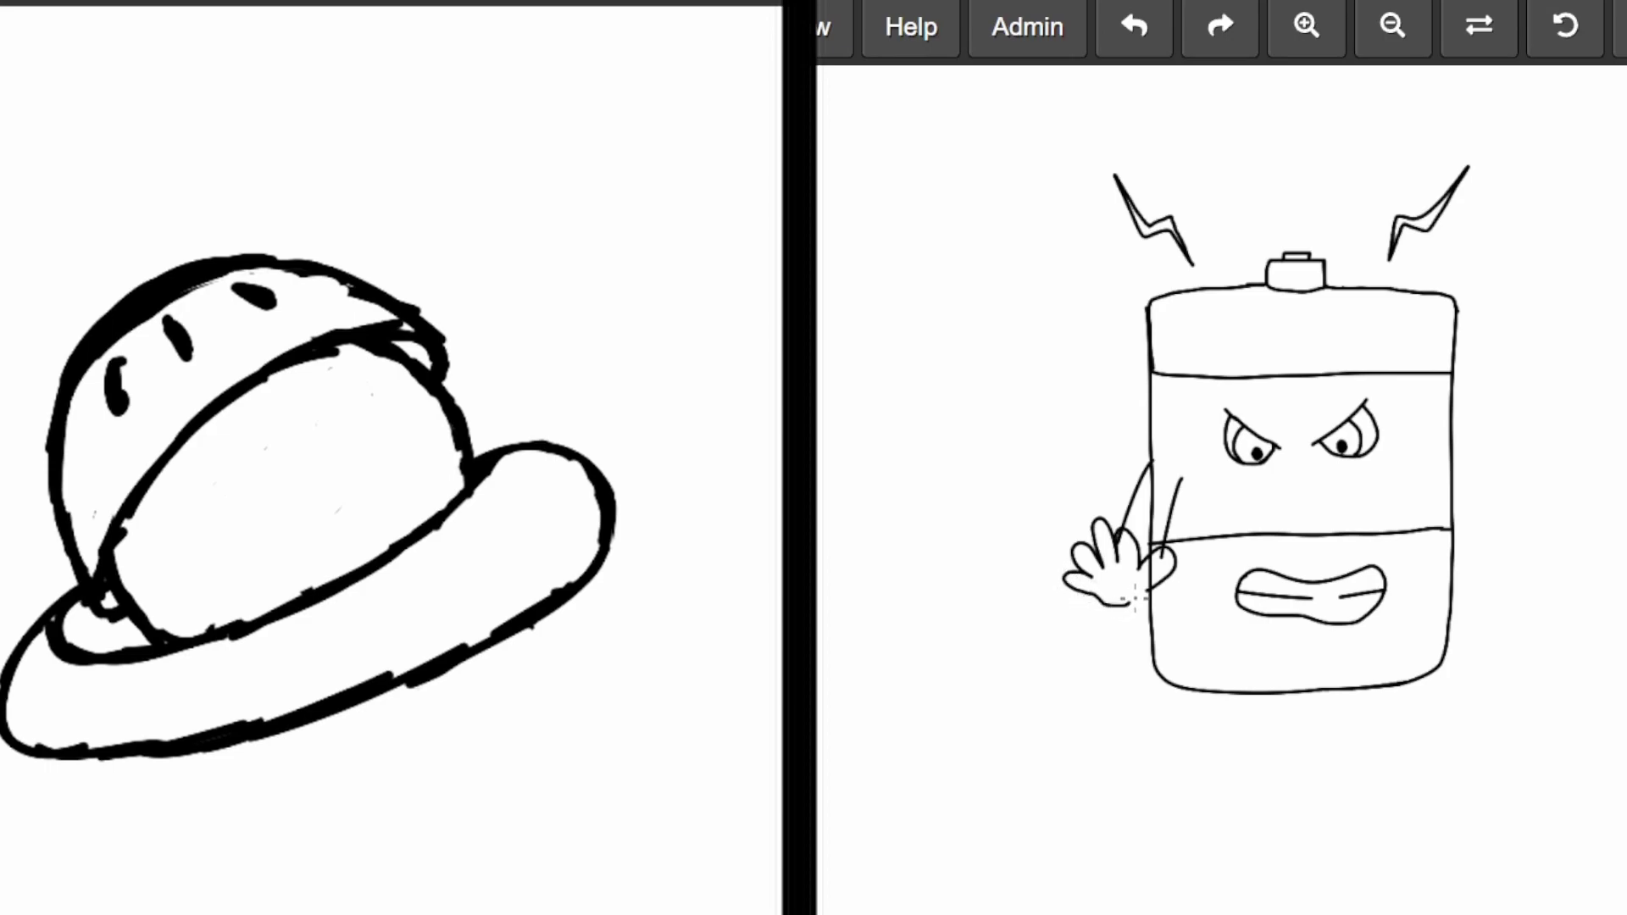
pyautogui.scroll(4, 315, 561)
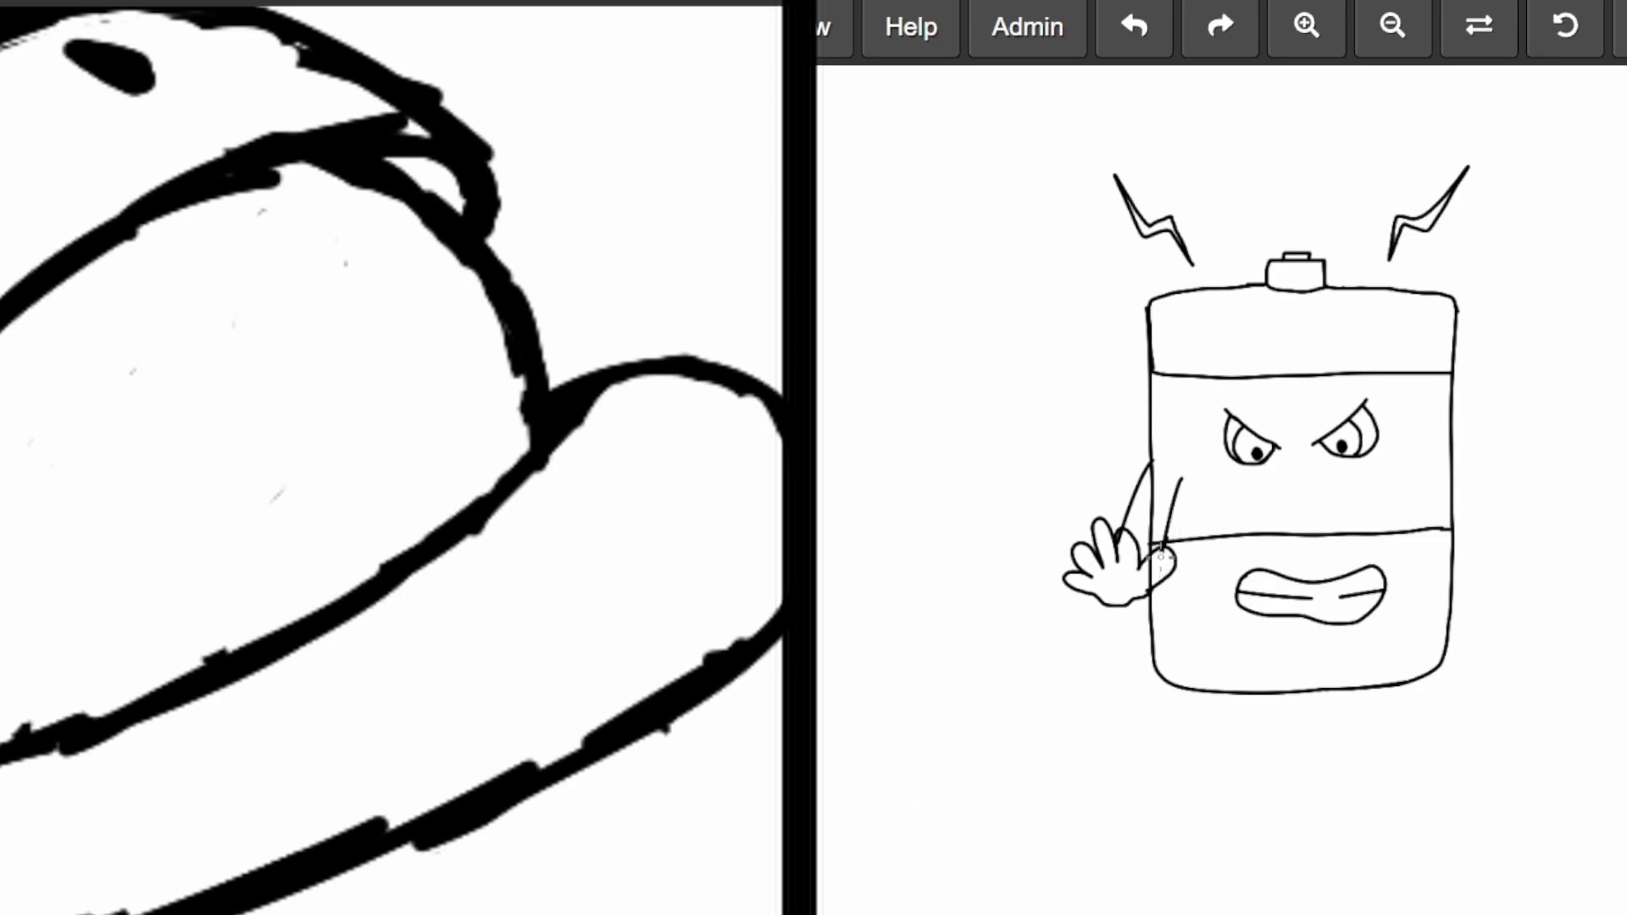
# - Brush a pentagon panel on the soccer ball, with seams running up from its corners
pyautogui.moveTo(137, 583); pyautogui.dragTo(238, 490)
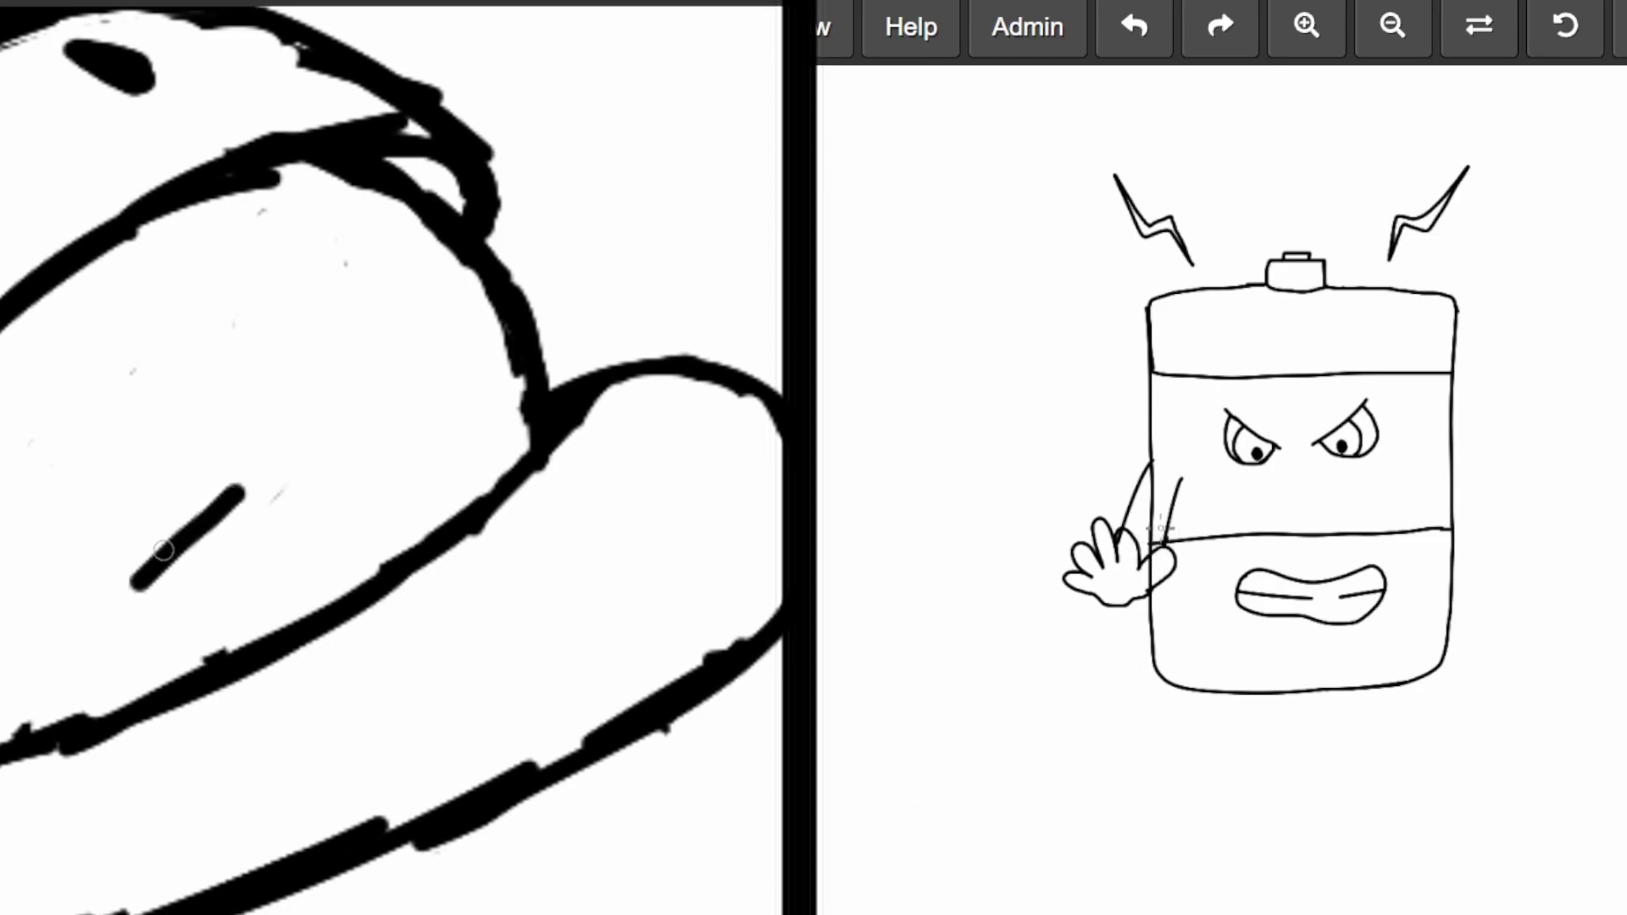
pyautogui.moveTo(134, 585)
pyautogui.mouseDown()
pyautogui.moveTo(55, 556)
pyautogui.moveTo(60, 405)
pyautogui.moveTo(197, 400)
pyautogui.moveTo(242, 487)
pyautogui.moveTo(229, 480)
pyautogui.mouseUp()
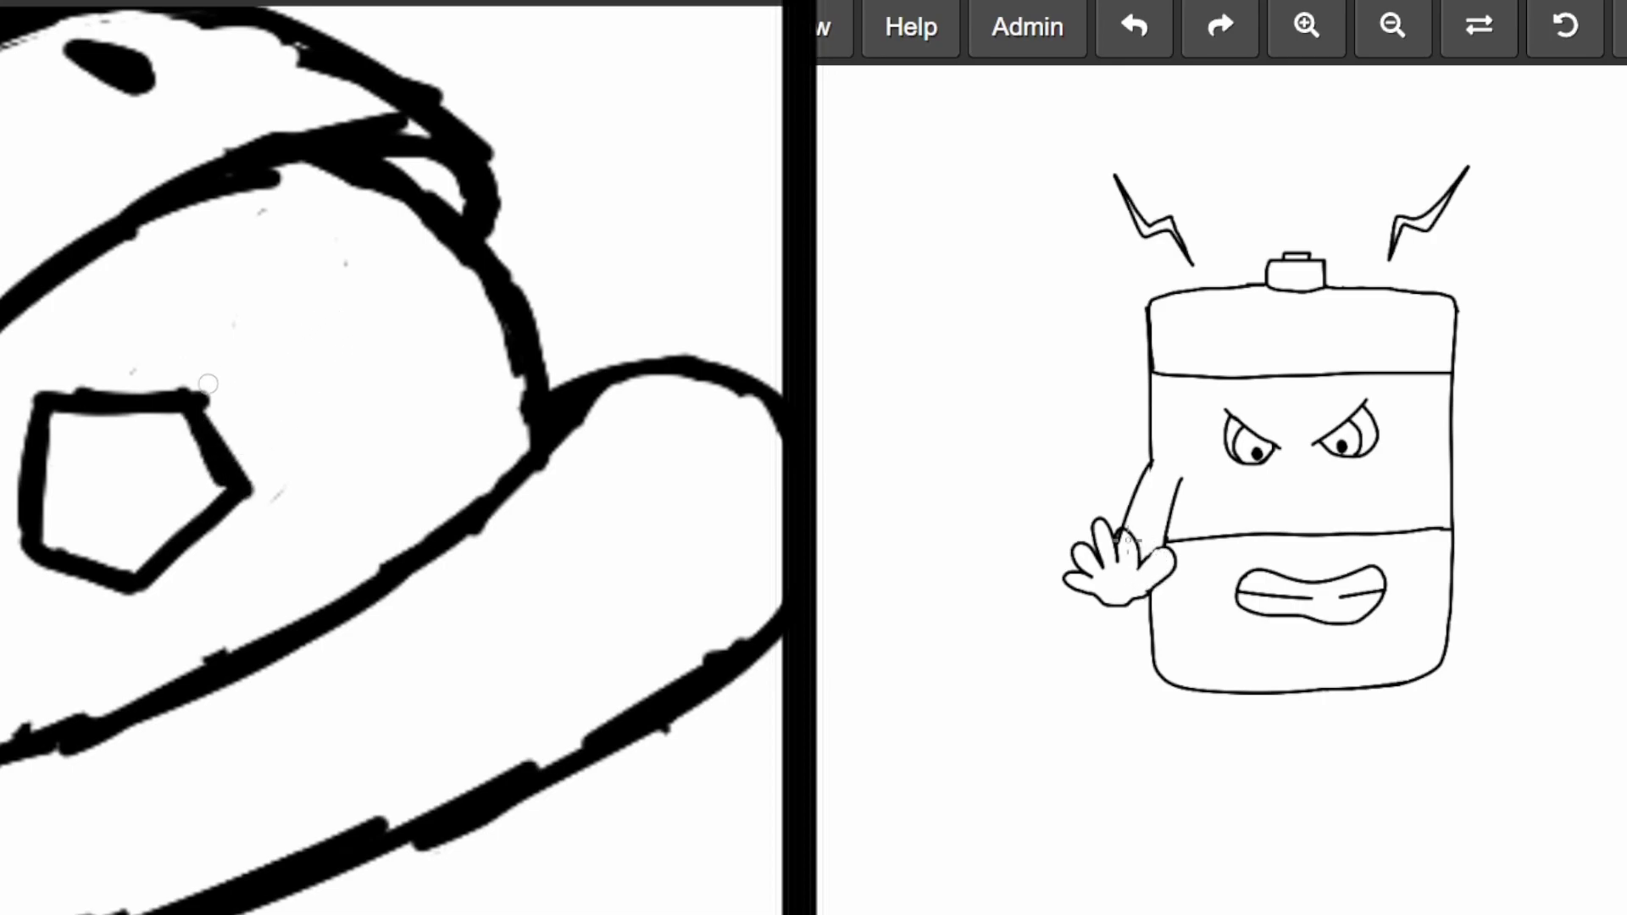
pyautogui.moveTo(198, 398); pyautogui.dragTo(272, 322)
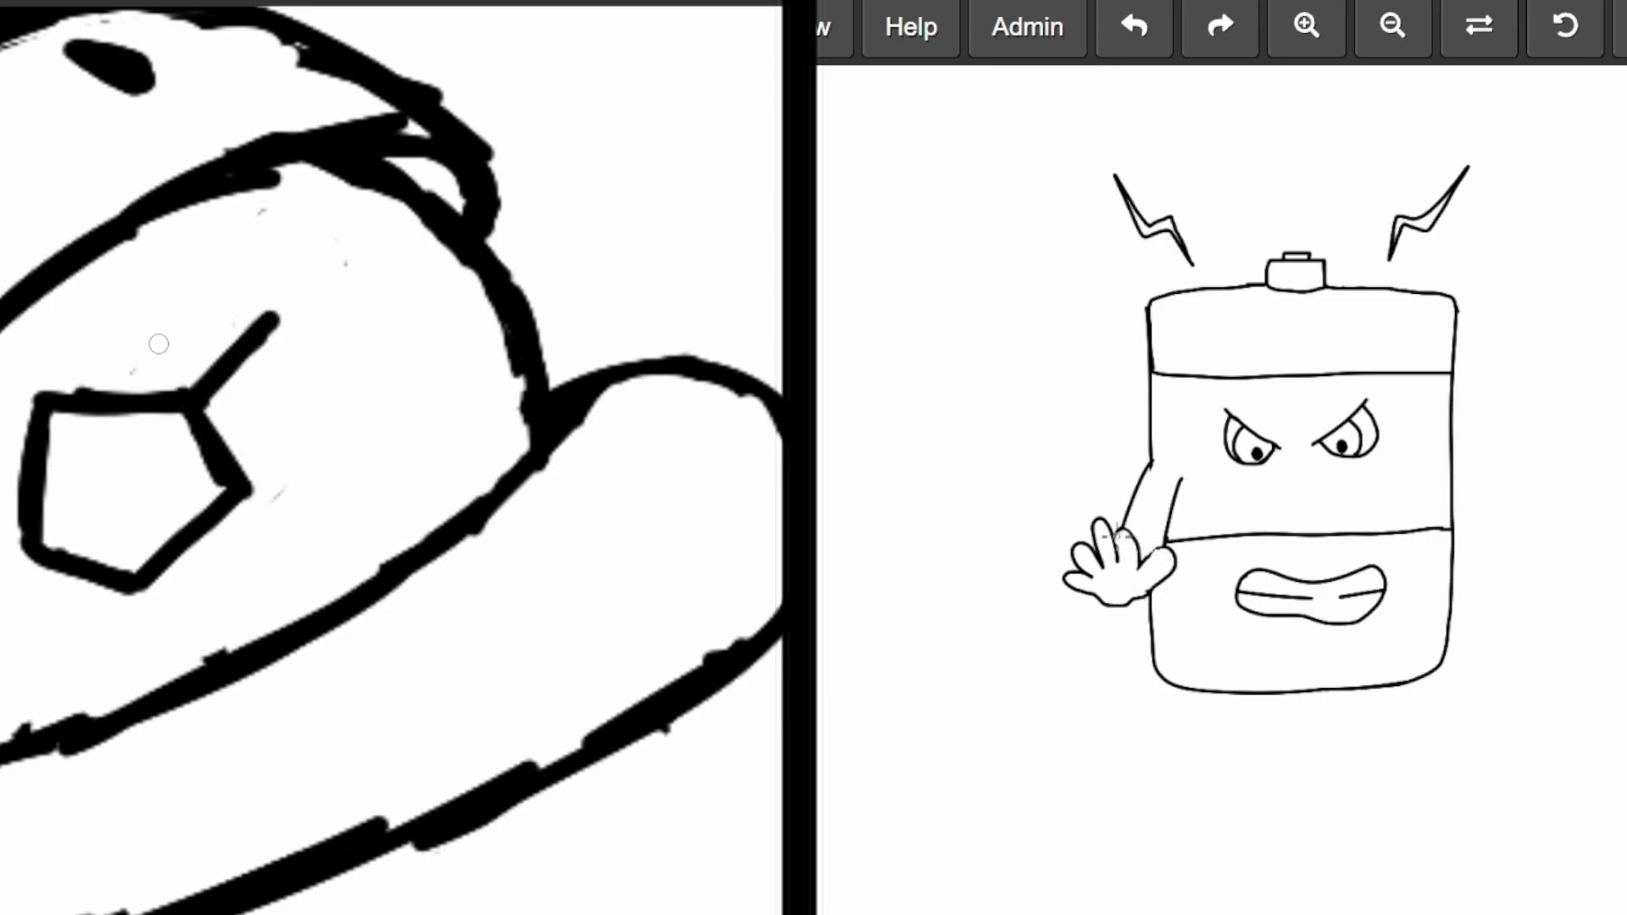
pyautogui.moveTo(41, 402); pyautogui.dragTo(38, 293)
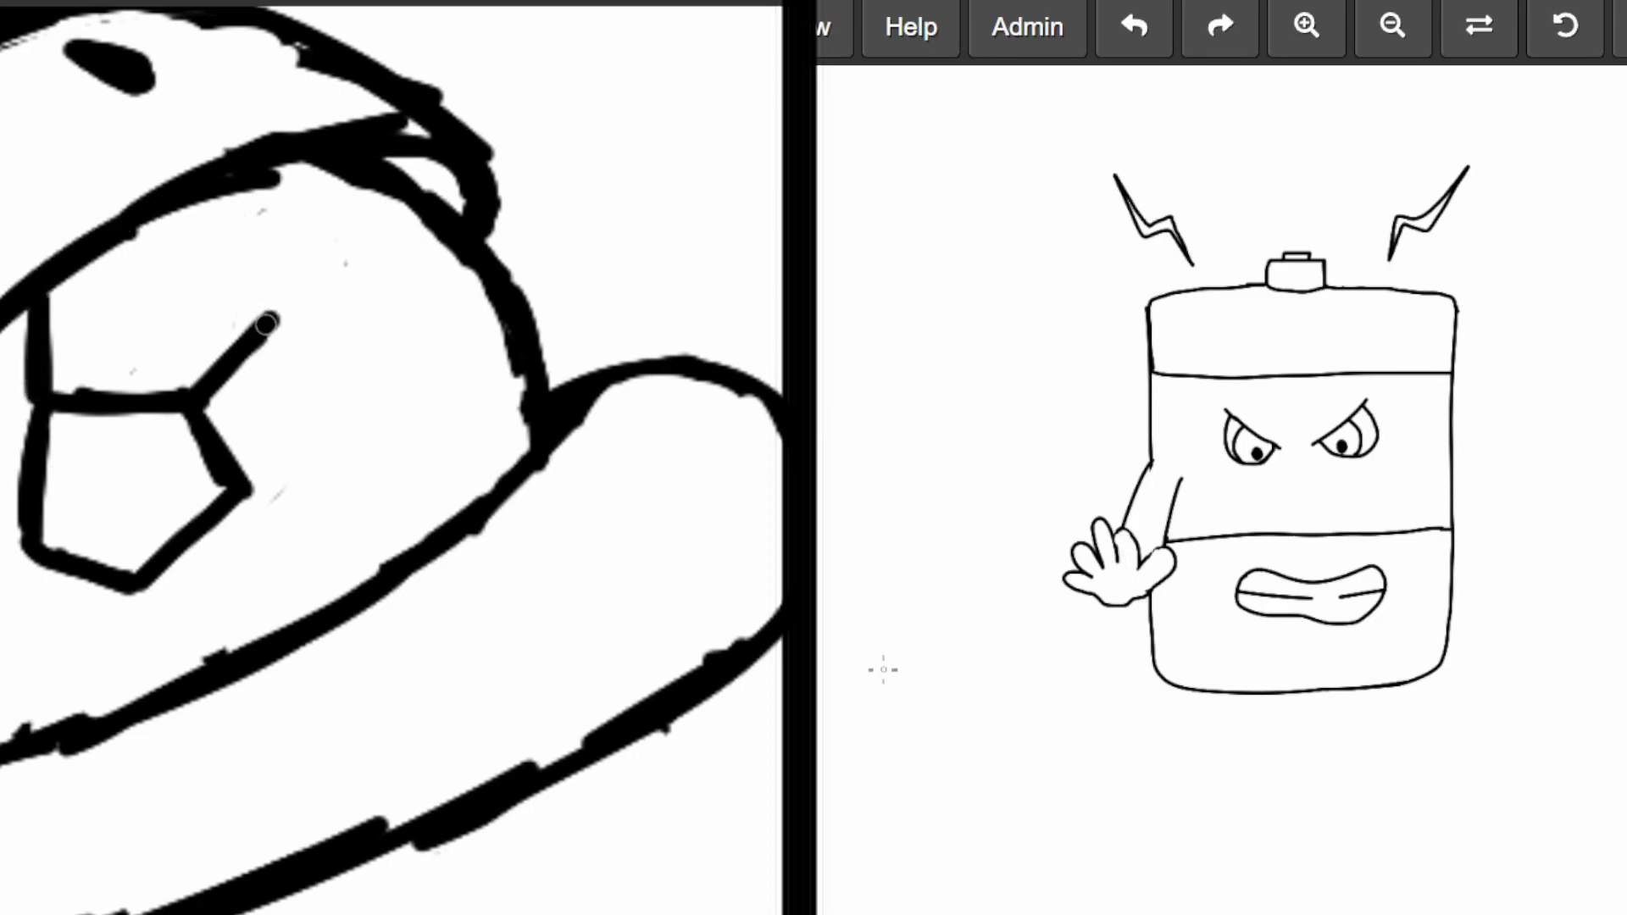
pyautogui.moveTo(268, 324)
pyautogui.mouseDown()
pyautogui.moveTo(261, 232)
pyautogui.moveTo(156, 235)
pyautogui.moveTo(266, 233)
pyautogui.mouseUp()
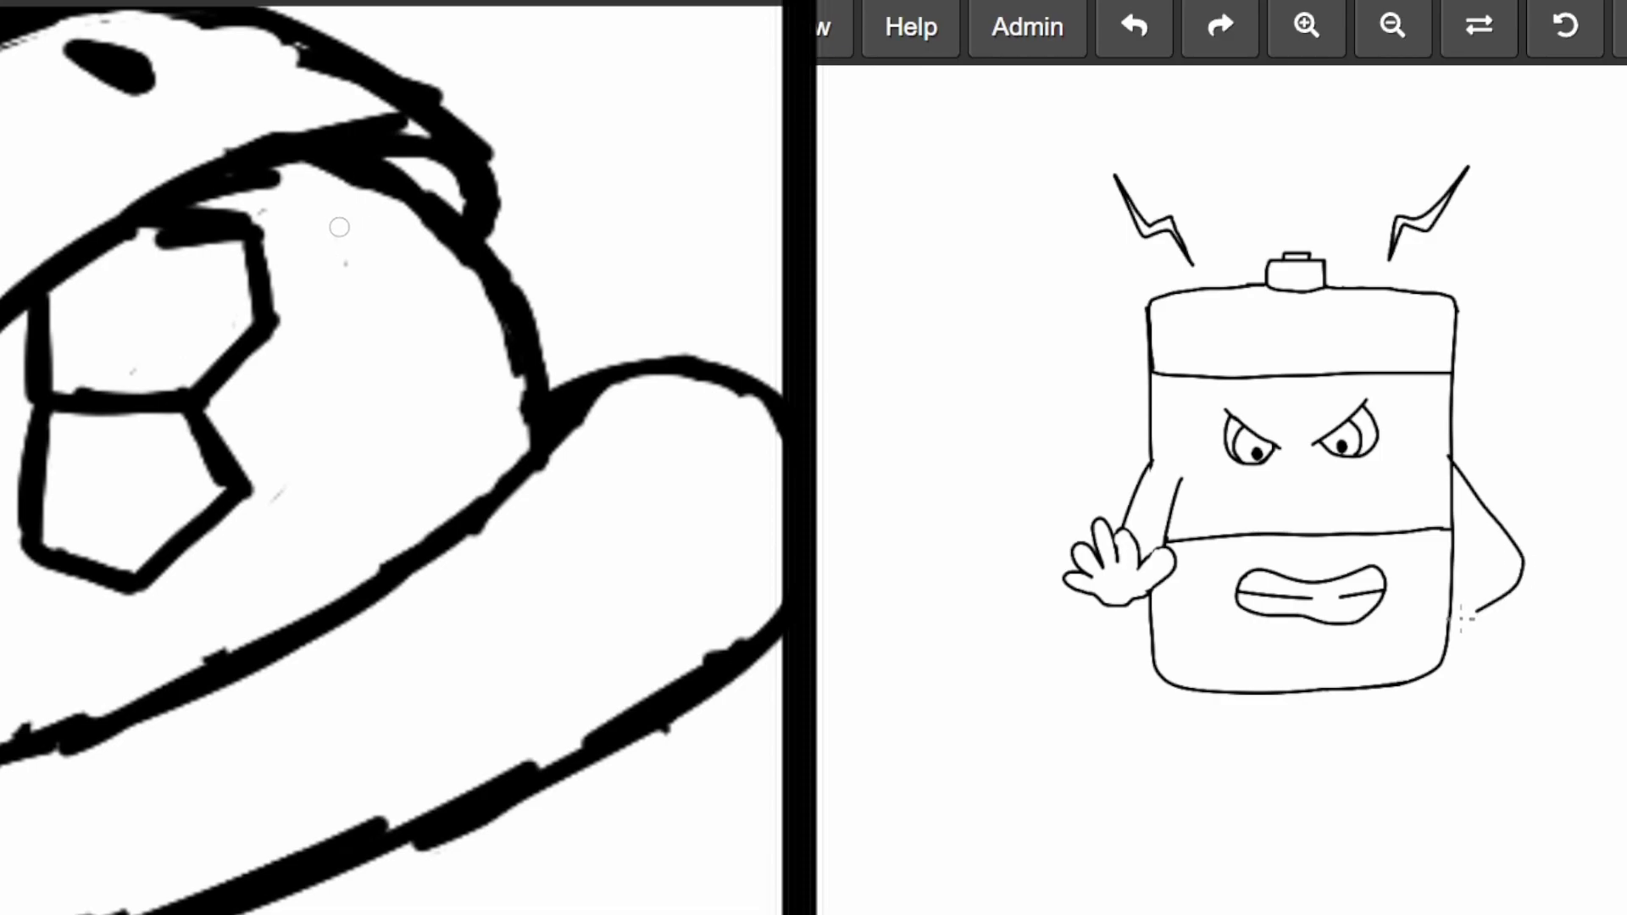
# - Close the central pentagon's edges, outline the upper panel's top, and thicken the left pentagon
pyautogui.moveTo(272, 324); pyautogui.dragTo(371, 369)
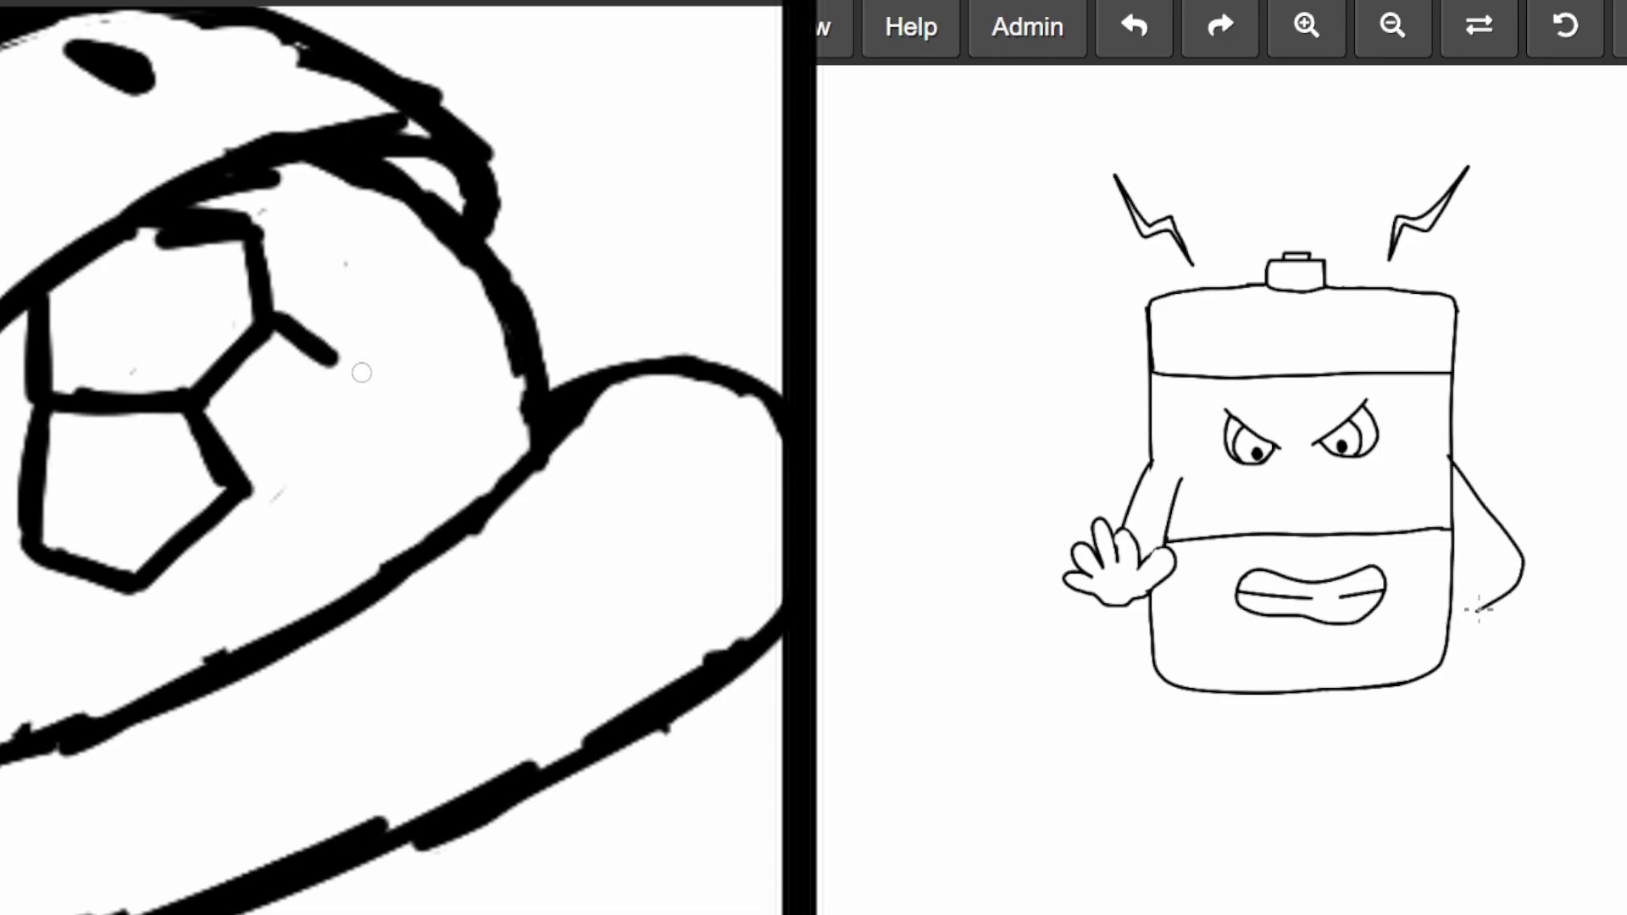
pyautogui.moveTo(280, 322); pyautogui.dragTo(395, 358)
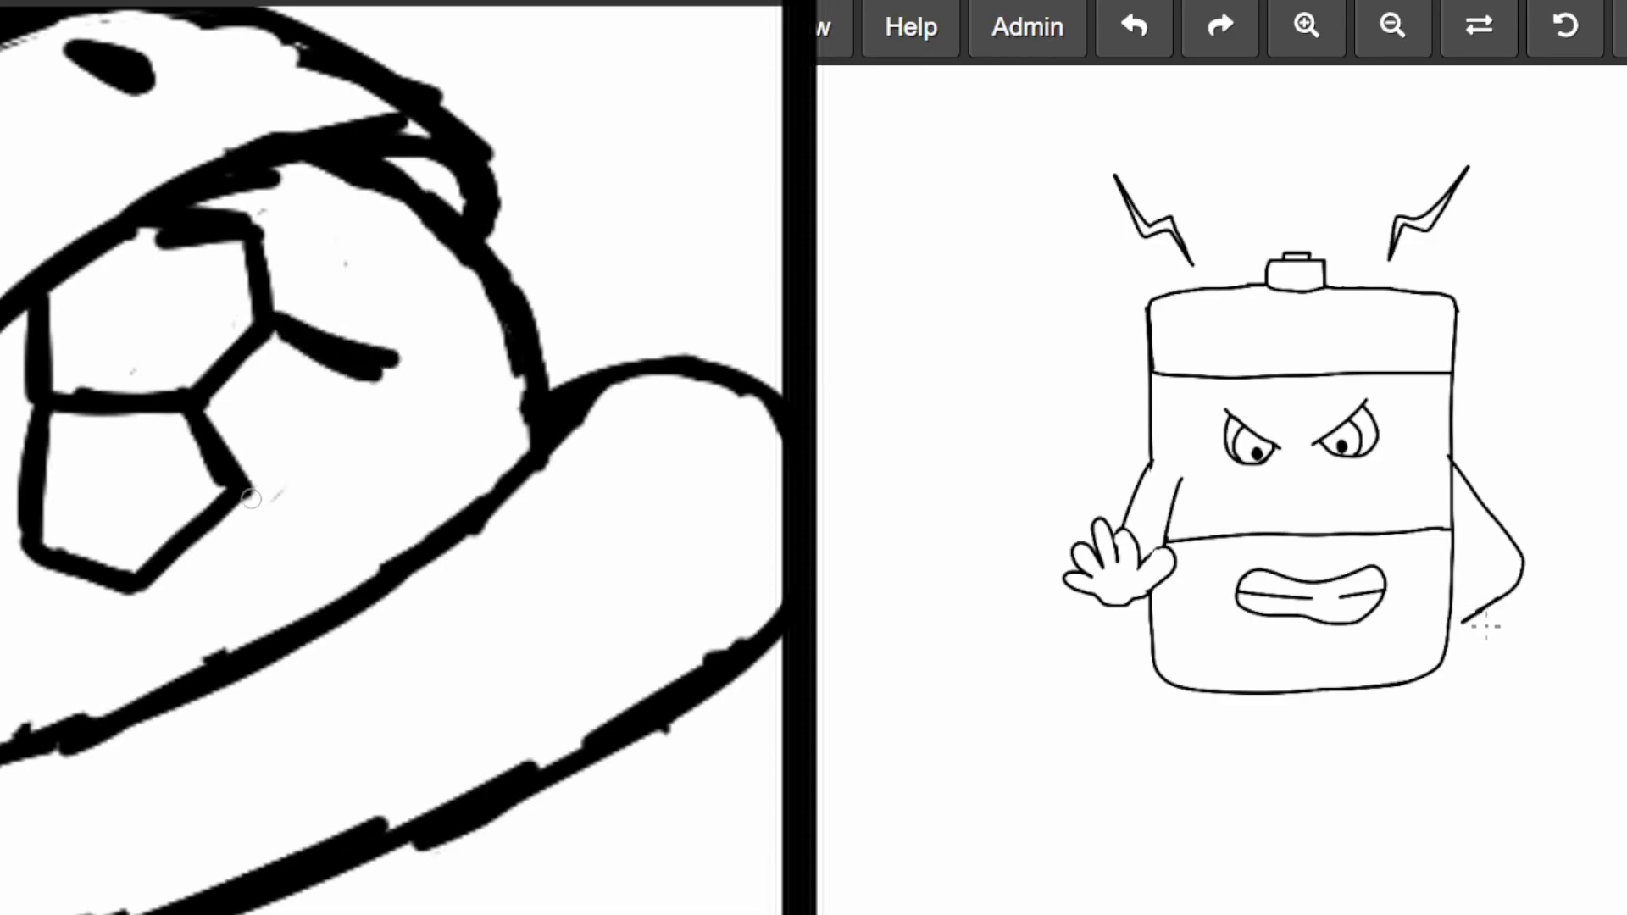
pyautogui.moveTo(242, 494)
pyautogui.mouseDown()
pyautogui.moveTo(350, 528)
pyautogui.moveTo(398, 357)
pyautogui.mouseUp()
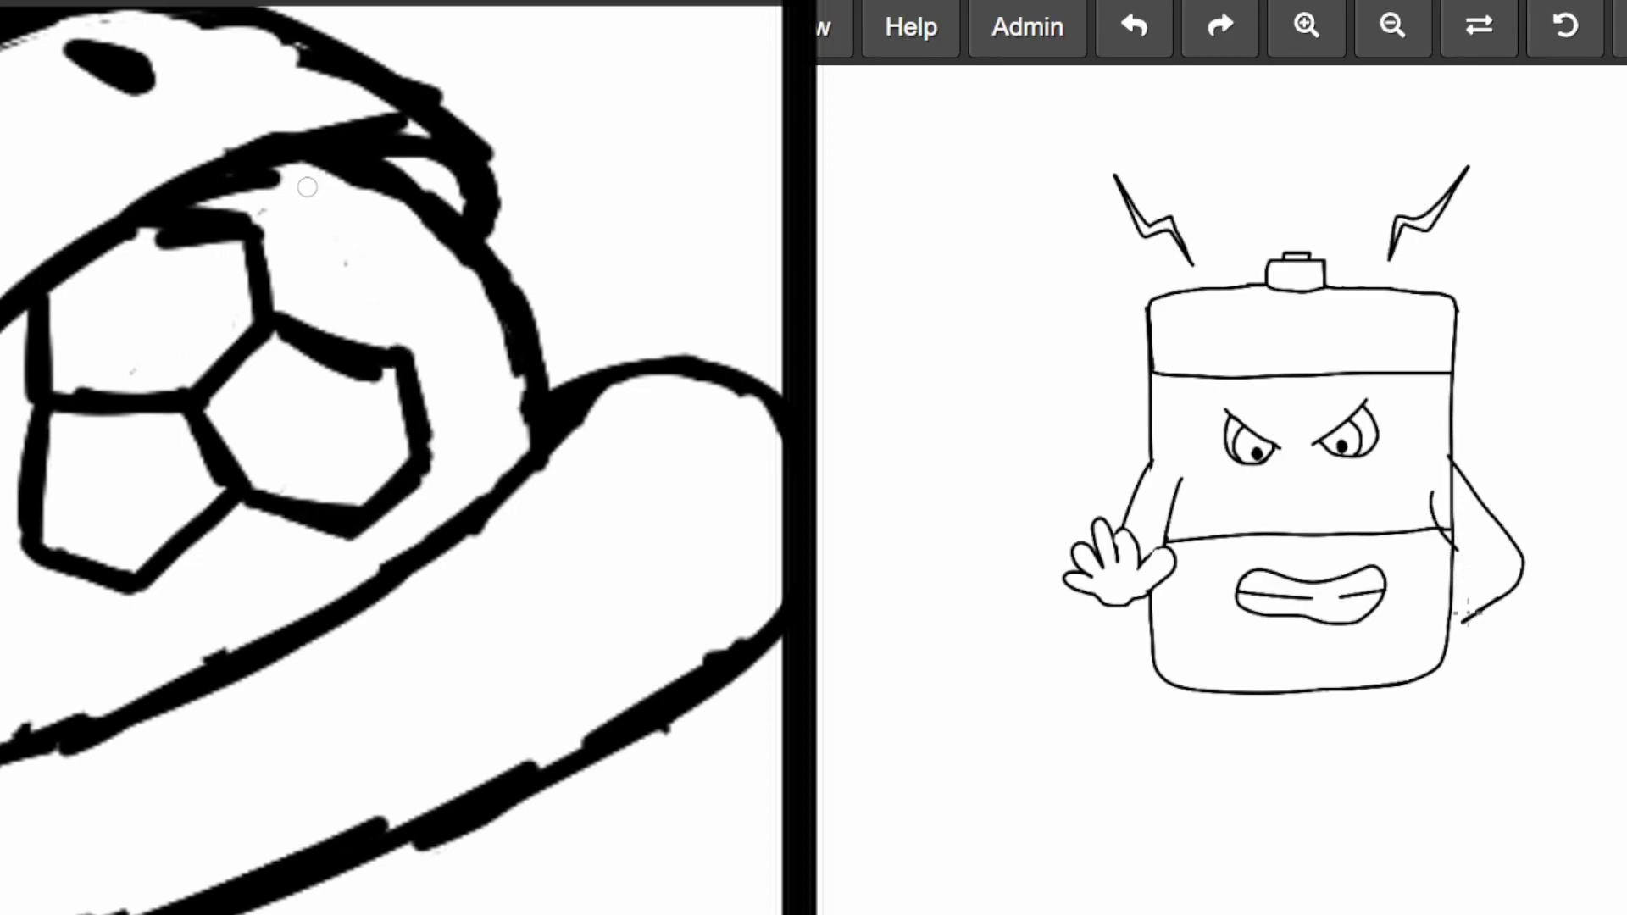
pyautogui.moveTo(251, 213); pyautogui.dragTo(363, 193)
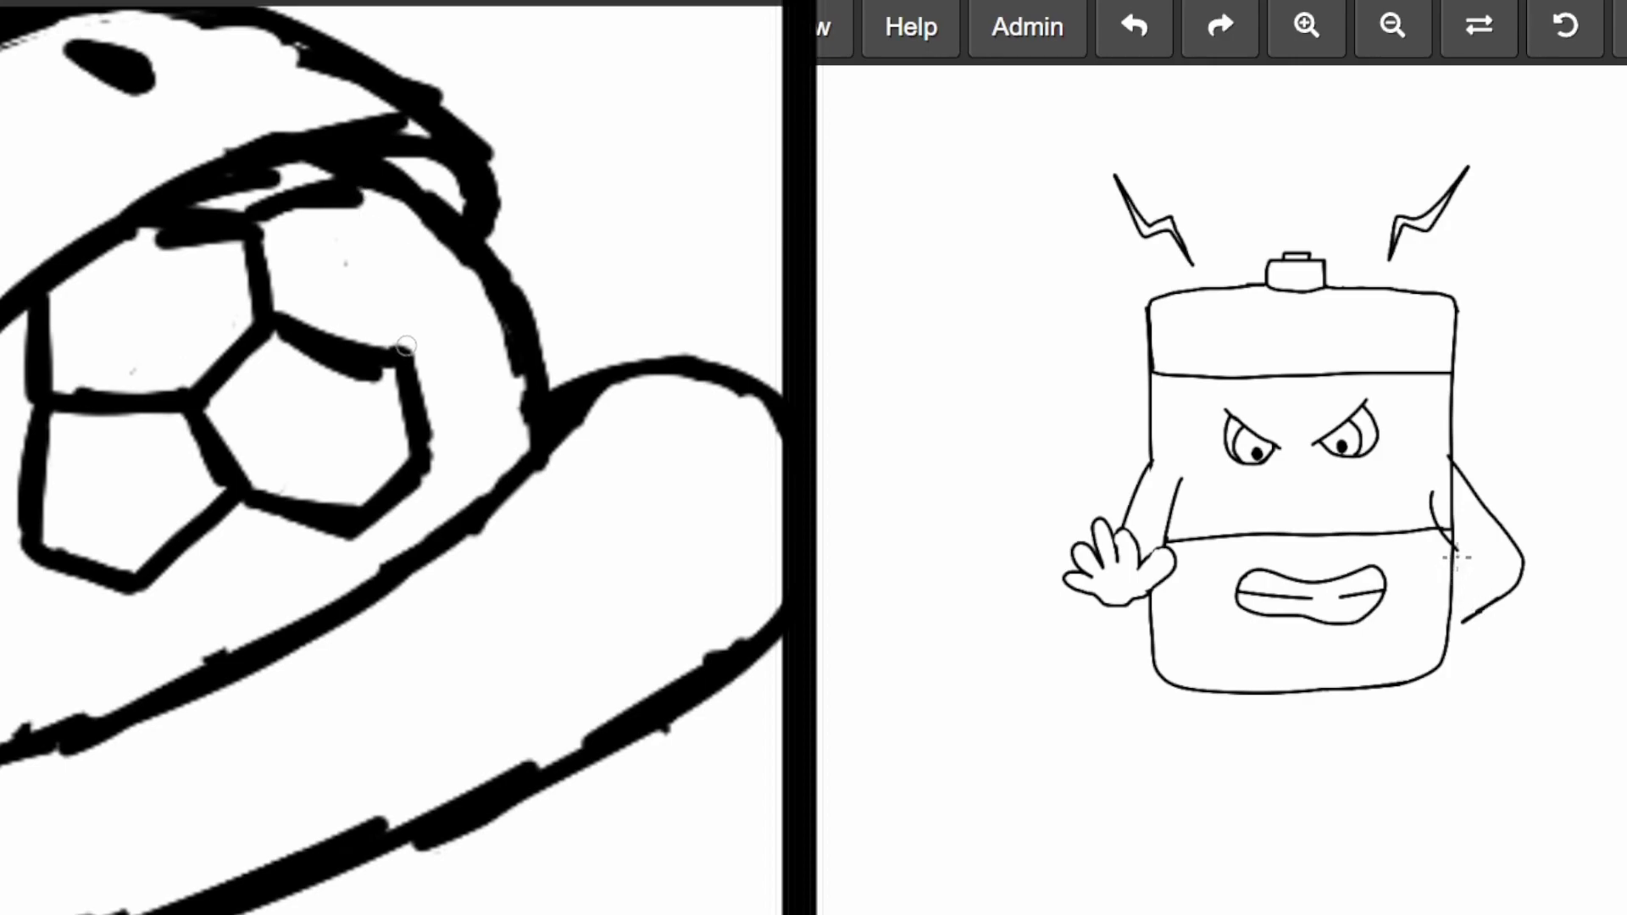
pyautogui.moveTo(406, 355); pyautogui.dragTo(412, 249)
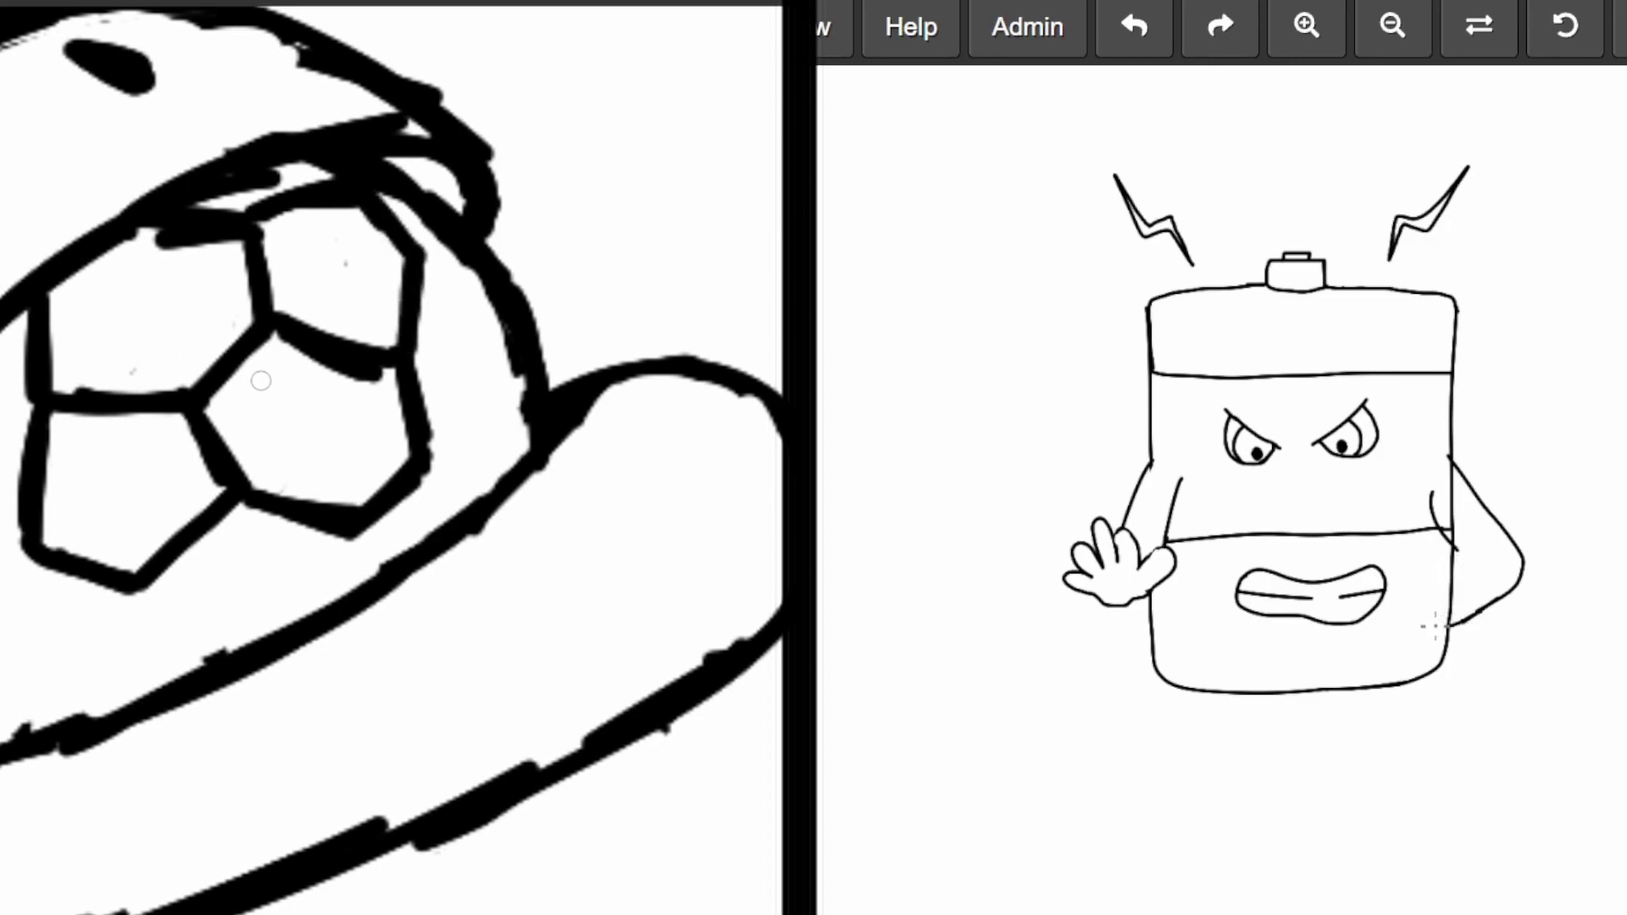
pyautogui.moveTo(56, 417)
pyautogui.mouseDown()
pyautogui.moveTo(190, 439)
pyautogui.moveTo(131, 583)
pyautogui.moveTo(102, 547)
pyautogui.moveTo(153, 508)
pyautogui.moveTo(135, 556)
pyautogui.moveTo(114, 438)
pyautogui.moveTo(81, 425)
pyautogui.moveTo(174, 421)
pyautogui.moveTo(171, 450)
pyautogui.mouseUp()
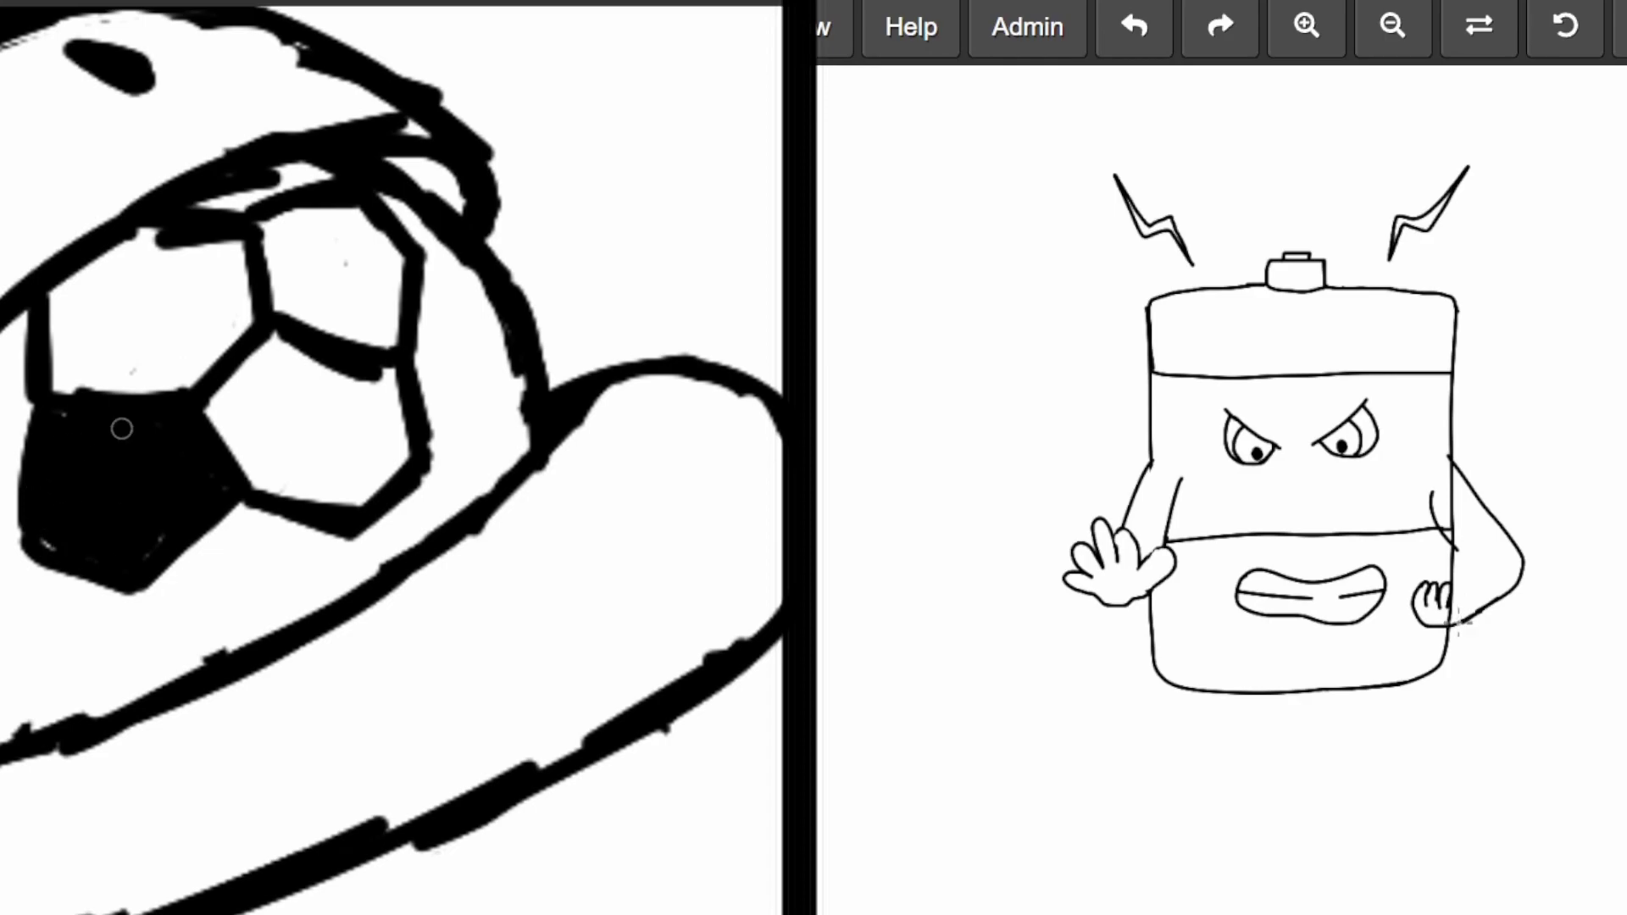
# - Paint the upper pentagon and the gap below it black, adding seams around it
pyautogui.moveTo(286, 247)
pyautogui.mouseDown()
pyautogui.moveTo(277, 280)
pyautogui.moveTo(343, 305)
pyautogui.moveTo(388, 299)
pyautogui.moveTo(381, 313)
pyautogui.moveTo(383, 255)
pyautogui.moveTo(344, 199)
pyautogui.moveTo(305, 216)
pyautogui.moveTo(334, 209)
pyautogui.mouseUp()
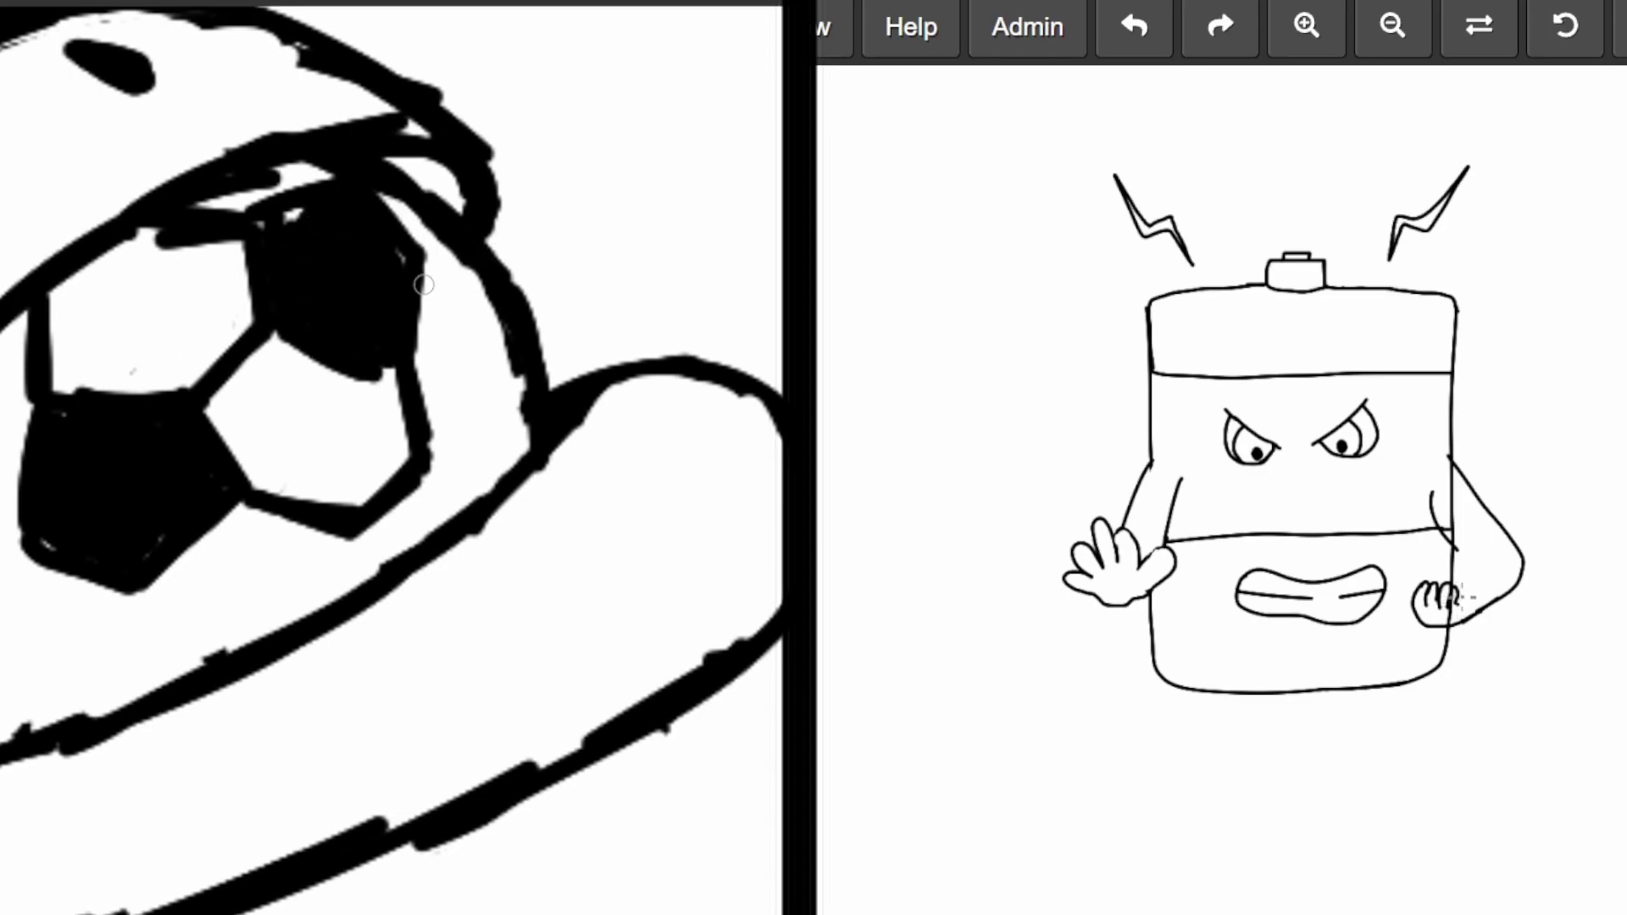
pyautogui.moveTo(417, 252); pyautogui.dragTo(506, 315)
pyautogui.moveTo(430, 454)
pyautogui.mouseDown()
pyautogui.moveTo(540, 443)
pyautogui.moveTo(524, 448)
pyautogui.moveTo(516, 371)
pyautogui.mouseUp()
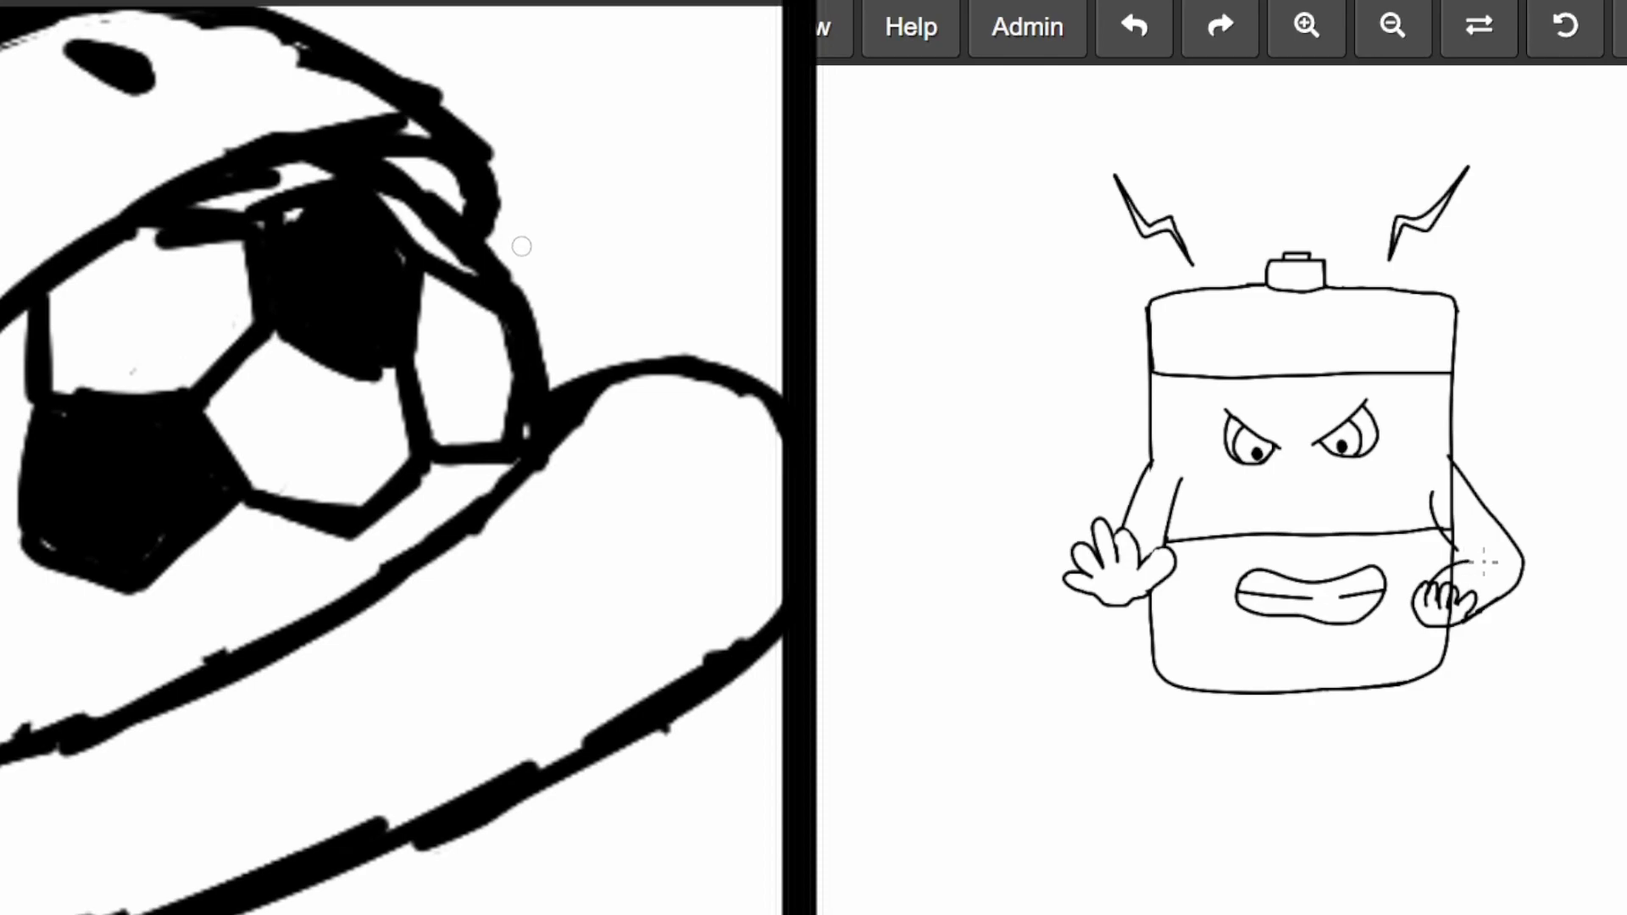
pyautogui.scroll(-1, 521, 245)
pyautogui.scroll(-2, 522, 246)
pyautogui.moveTo(362, 418); pyautogui.dragTo(372, 466)
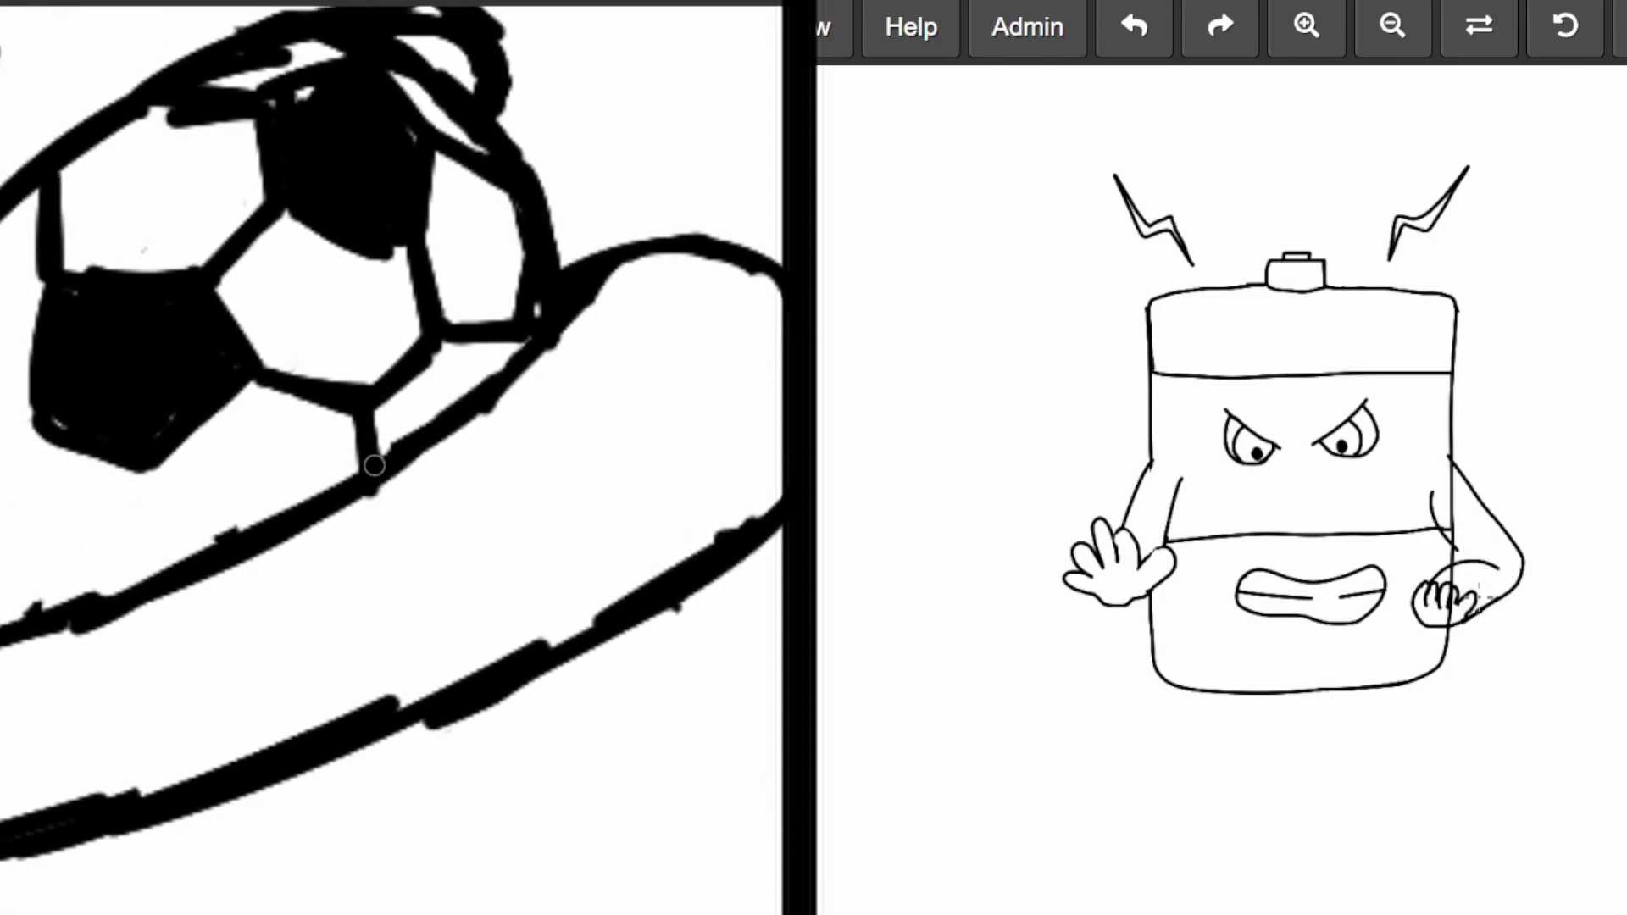
pyautogui.moveTo(445, 340); pyautogui.dragTo(541, 350)
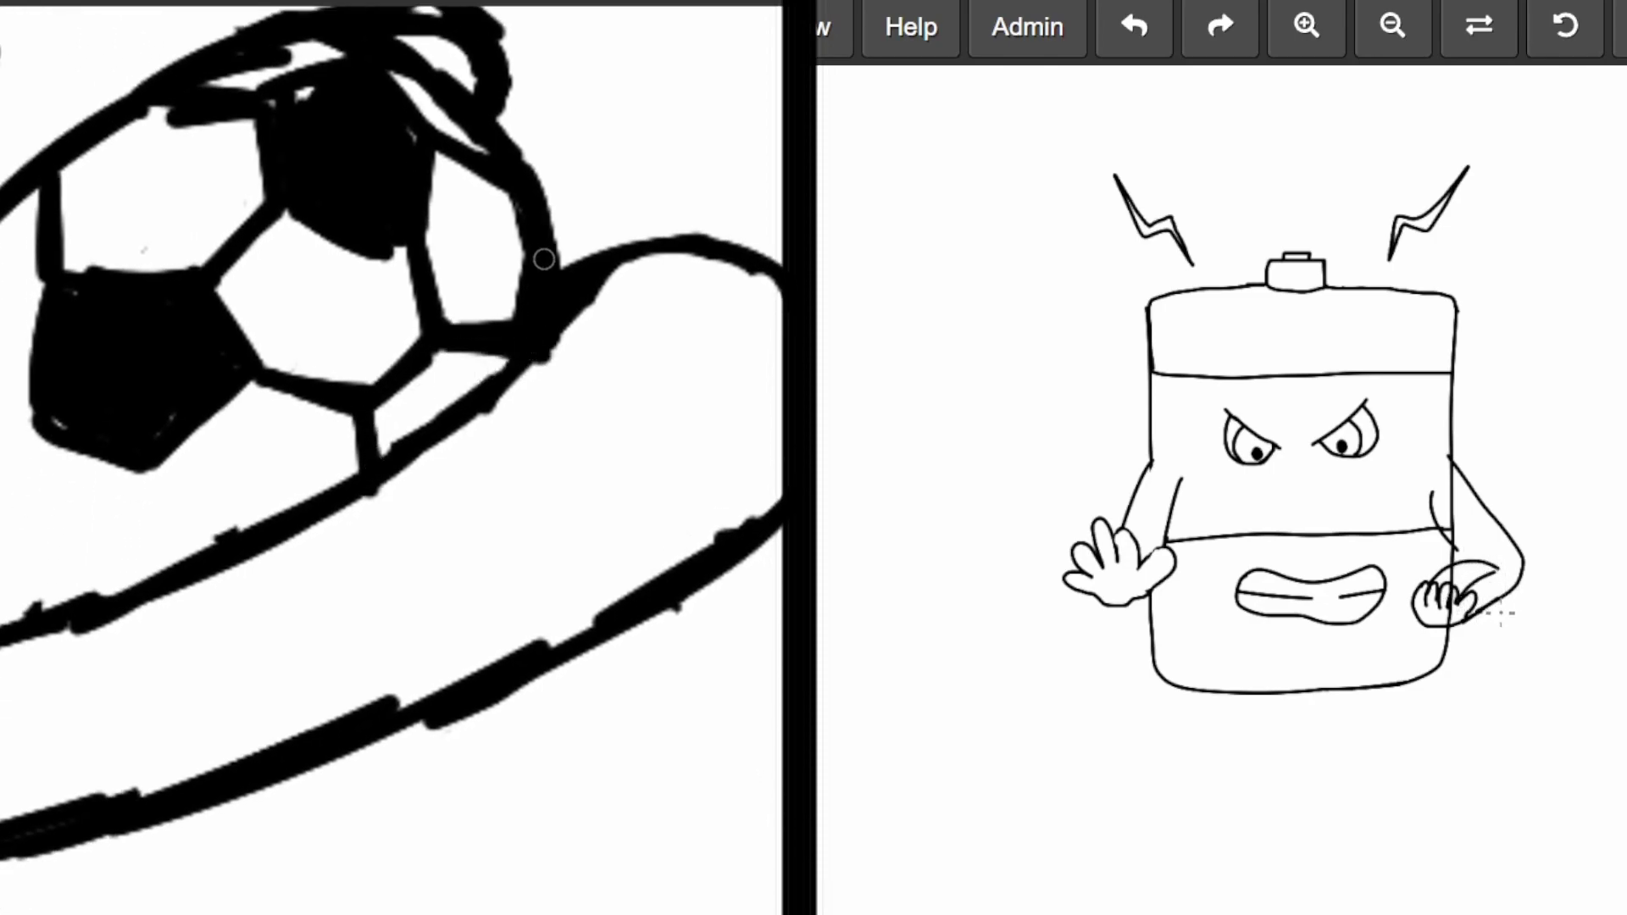
pyautogui.moveTo(360, 433)
pyautogui.mouseDown()
pyautogui.moveTo(441, 418)
pyautogui.moveTo(541, 341)
pyautogui.mouseUp()
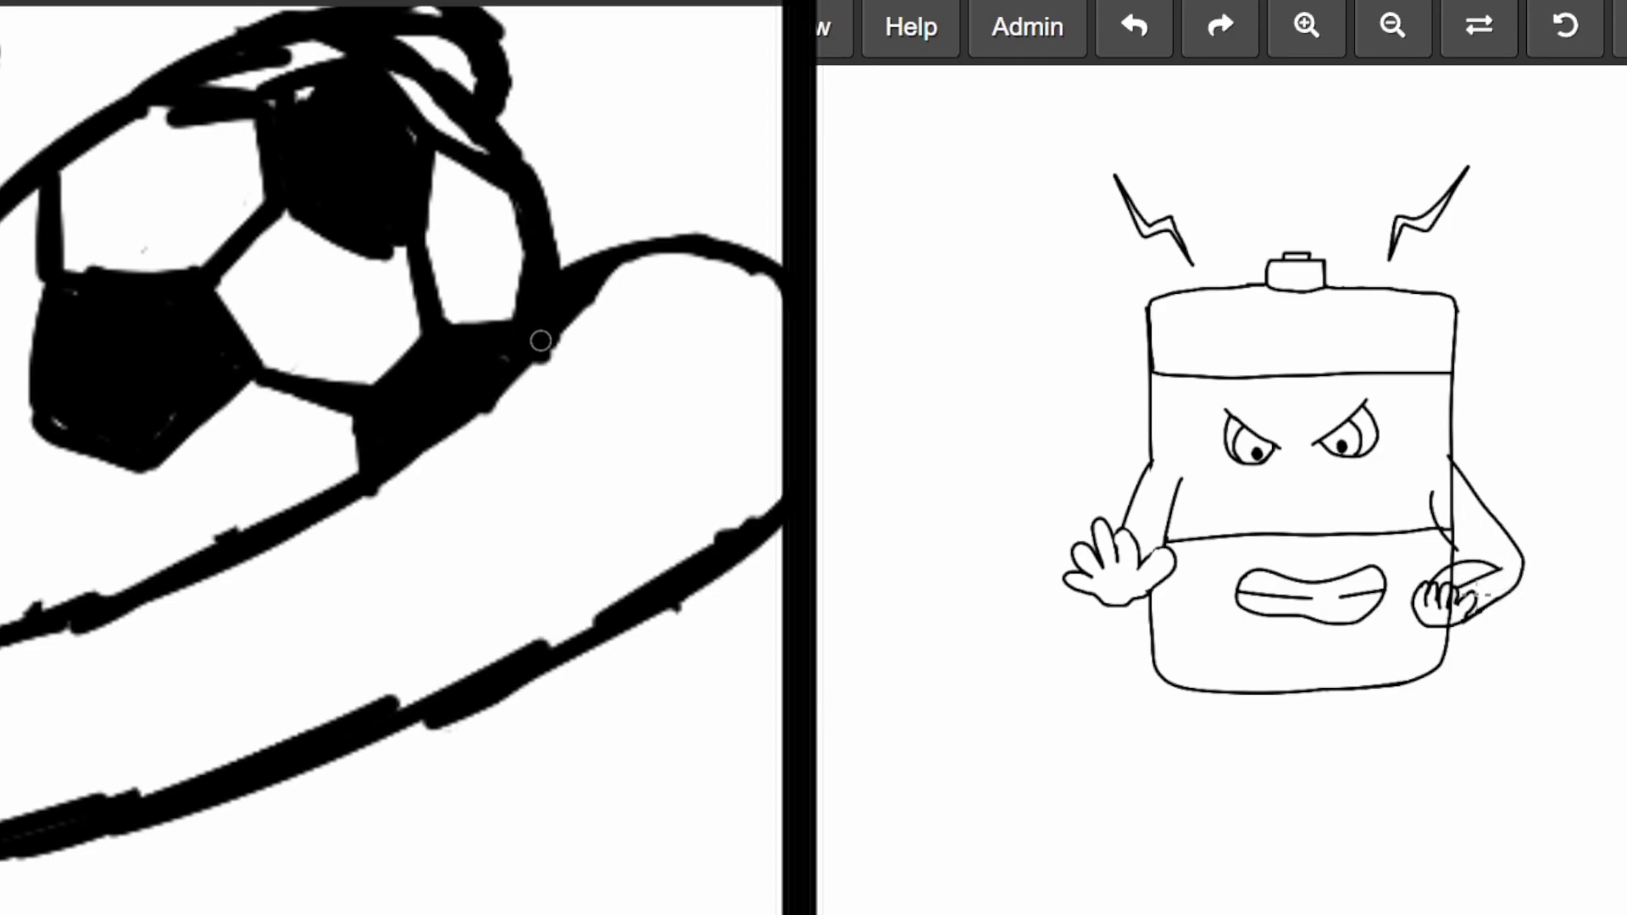
pyautogui.moveTo(232, 419); pyautogui.dragTo(255, 532)
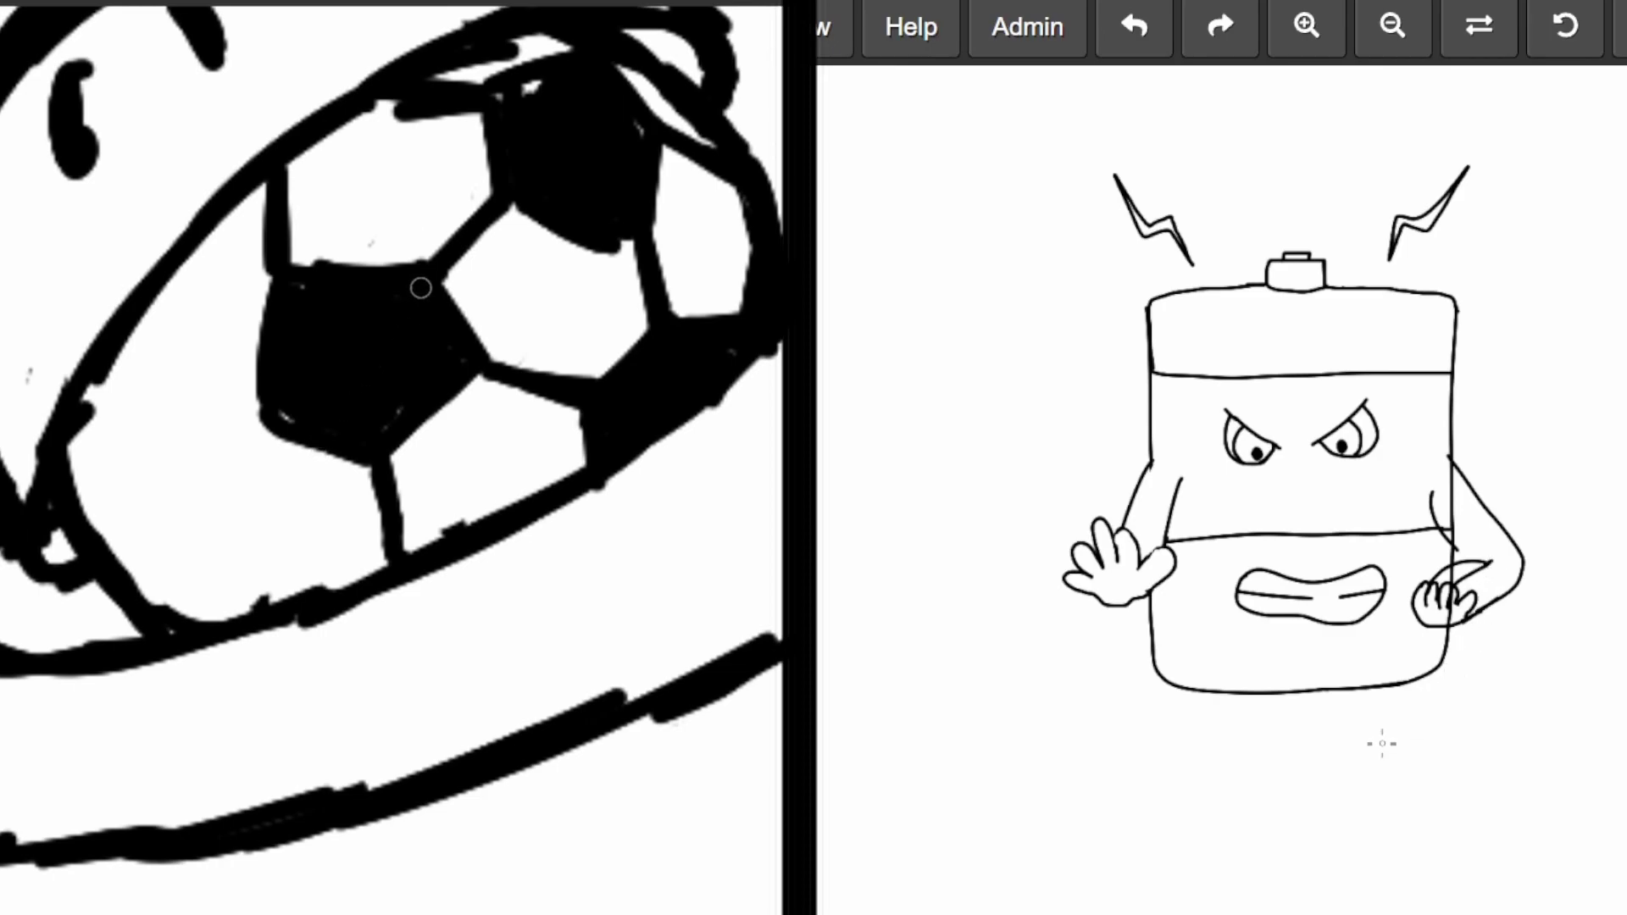
# - Draw seams from the pentagon down to the ball's outline, undoing one stray short stroke
pyautogui.moveTo(275, 411)
pyautogui.mouseDown()
pyautogui.moveTo(202, 525)
pyautogui.moveTo(241, 621)
pyautogui.mouseUp()
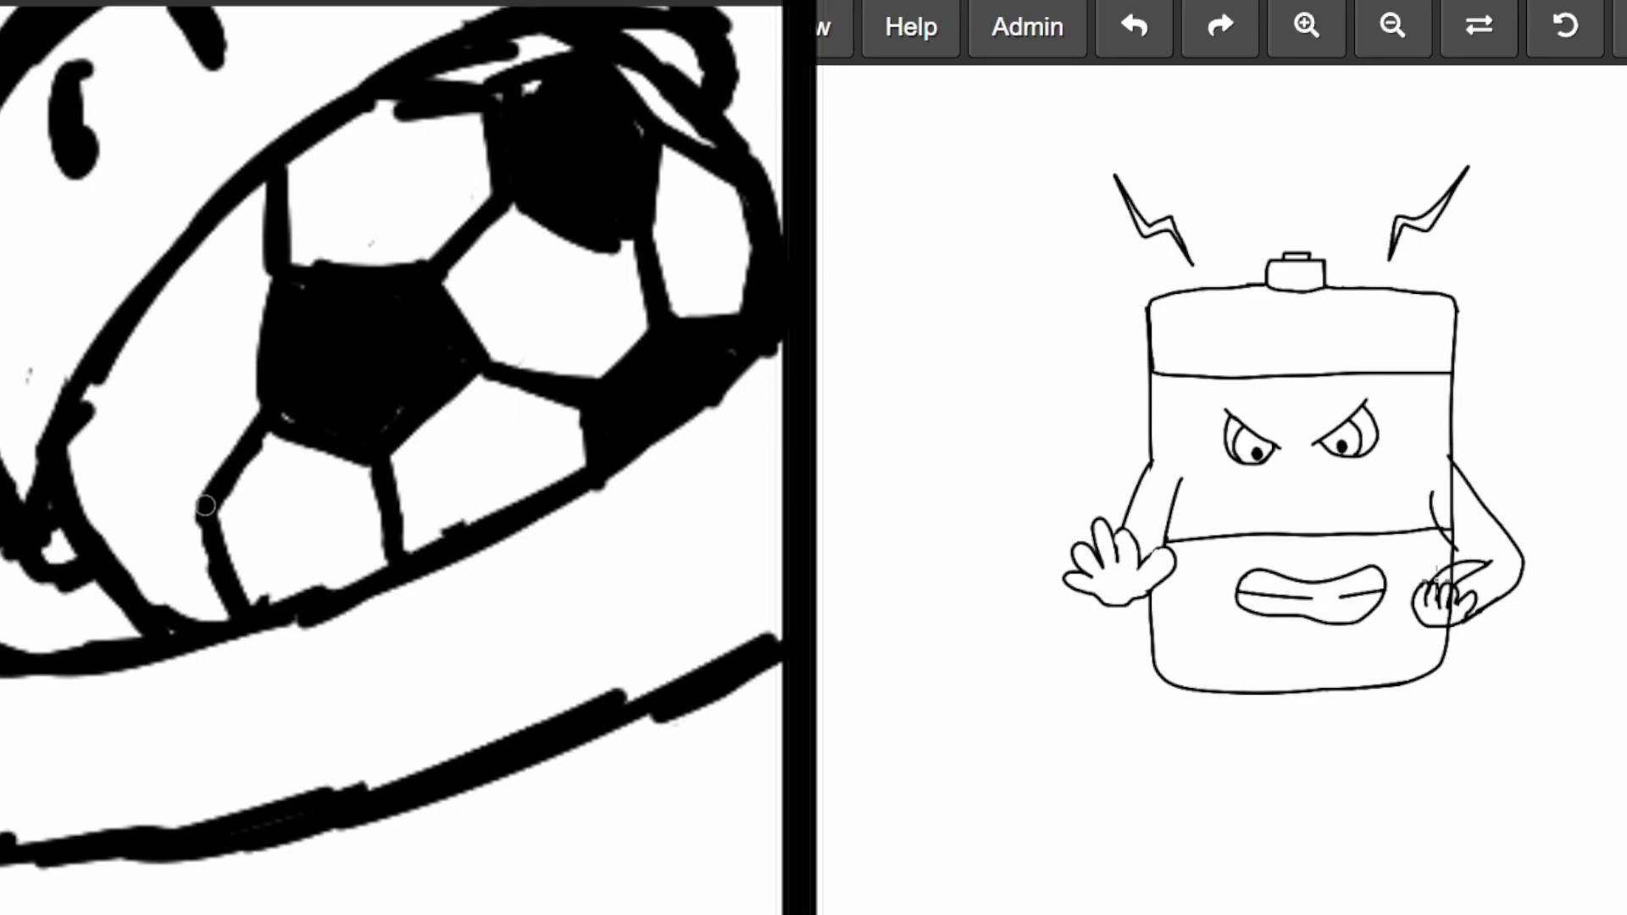
pyautogui.moveTo(204, 500)
pyautogui.mouseDown()
pyautogui.moveTo(113, 442)
pyautogui.moveTo(101, 373)
pyautogui.mouseUp()
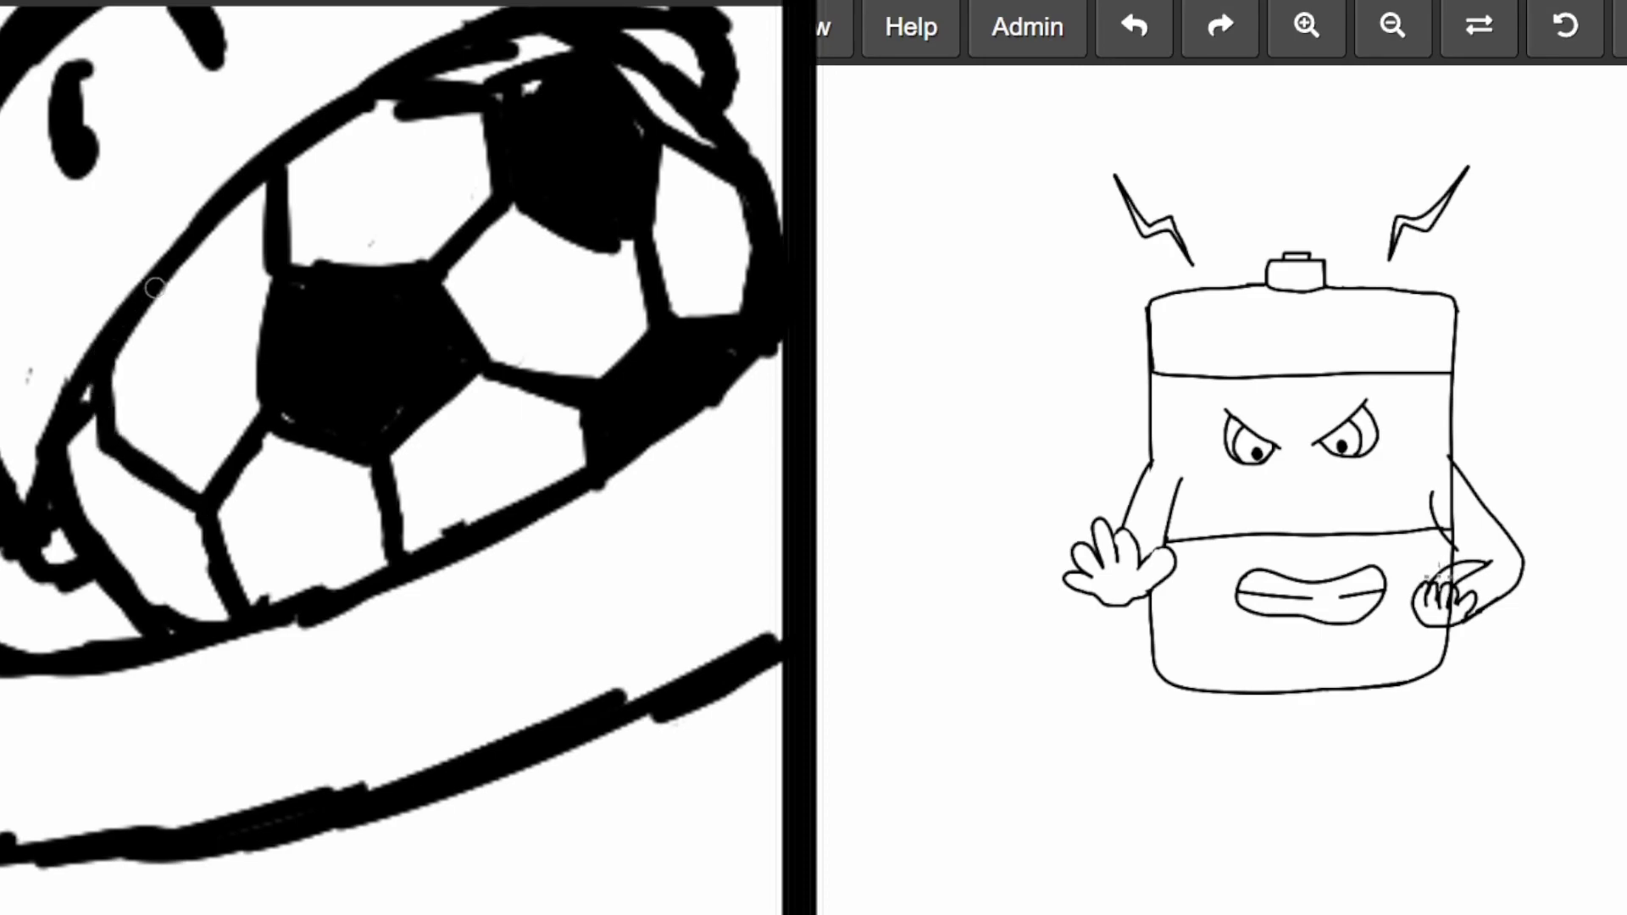
pyautogui.moveTo(173, 259); pyautogui.dragTo(274, 293)
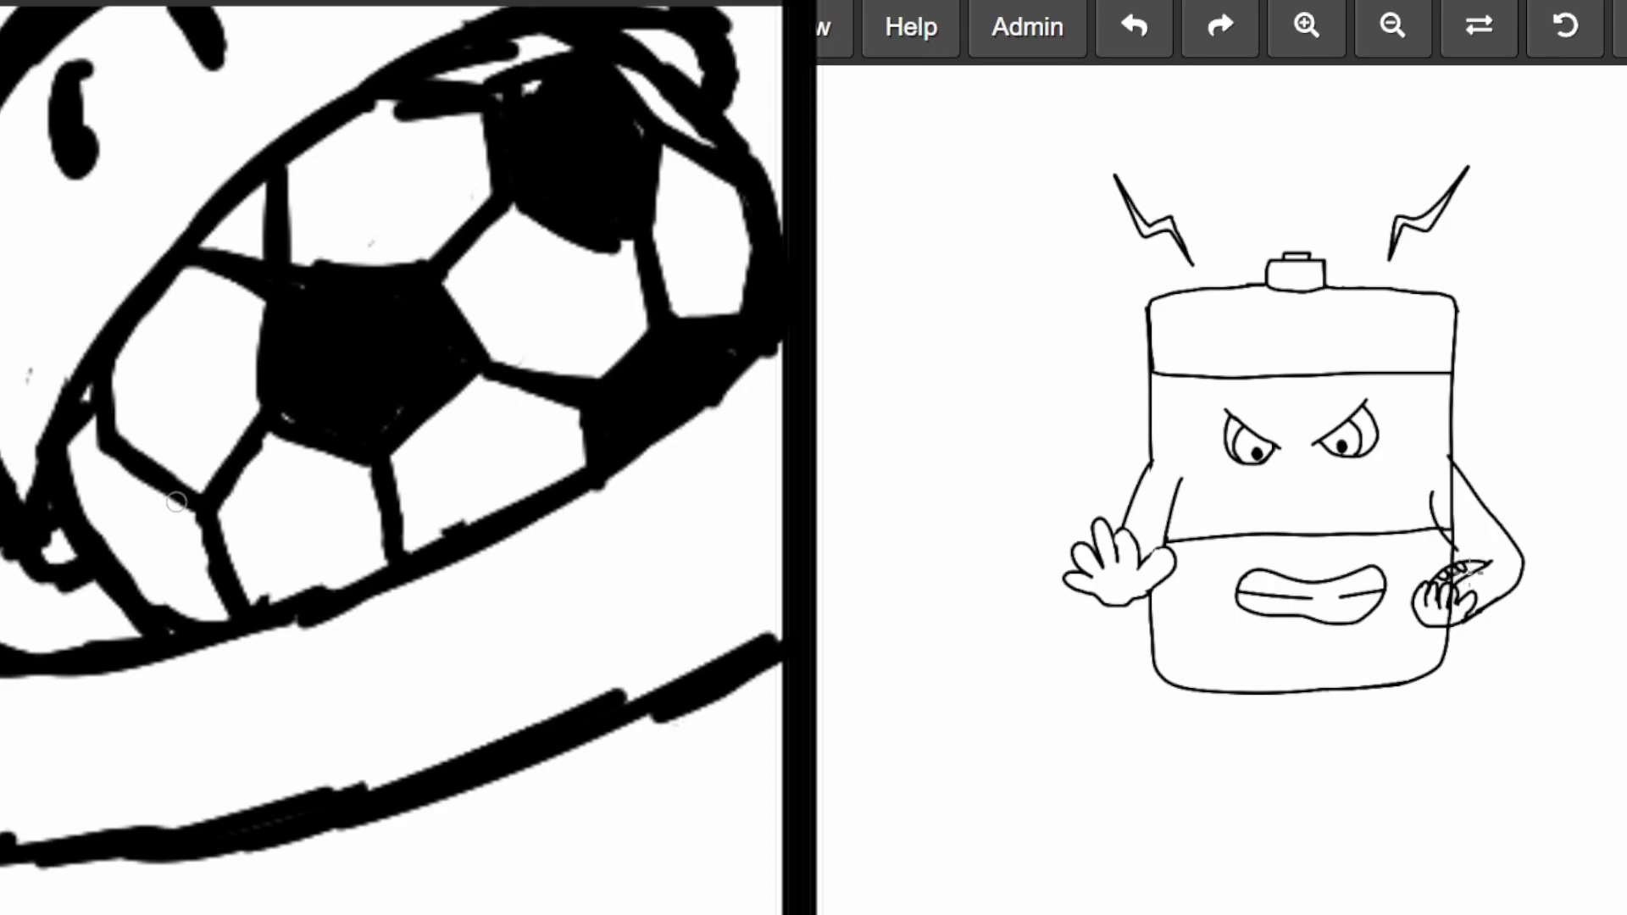
pyautogui.moveTo(115, 458)
pyautogui.mouseDown()
pyautogui.moveTo(82, 526)
pyautogui.moveTo(121, 560)
pyautogui.moveTo(140, 509)
pyautogui.moveTo(178, 599)
pyautogui.moveTo(189, 515)
pyautogui.moveTo(154, 496)
pyautogui.moveTo(105, 535)
pyautogui.mouseUp()
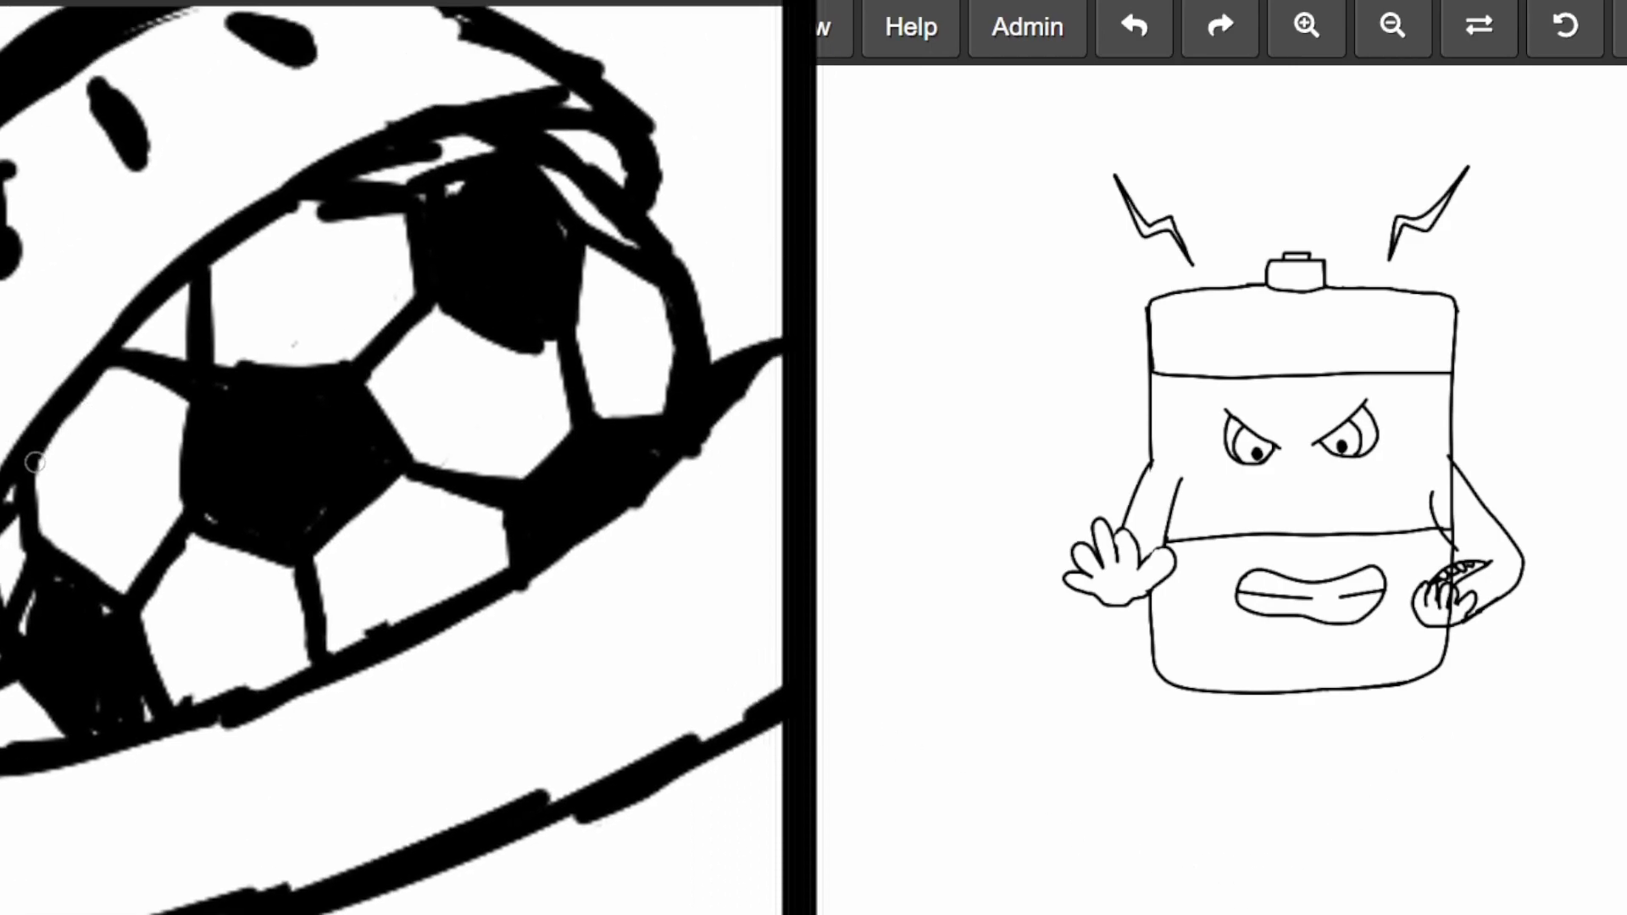
pyautogui.moveTo(89, 478)
pyautogui.mouseDown()
pyautogui.moveTo(50, 470)
pyautogui.moveTo(133, 467)
pyautogui.mouseUp()
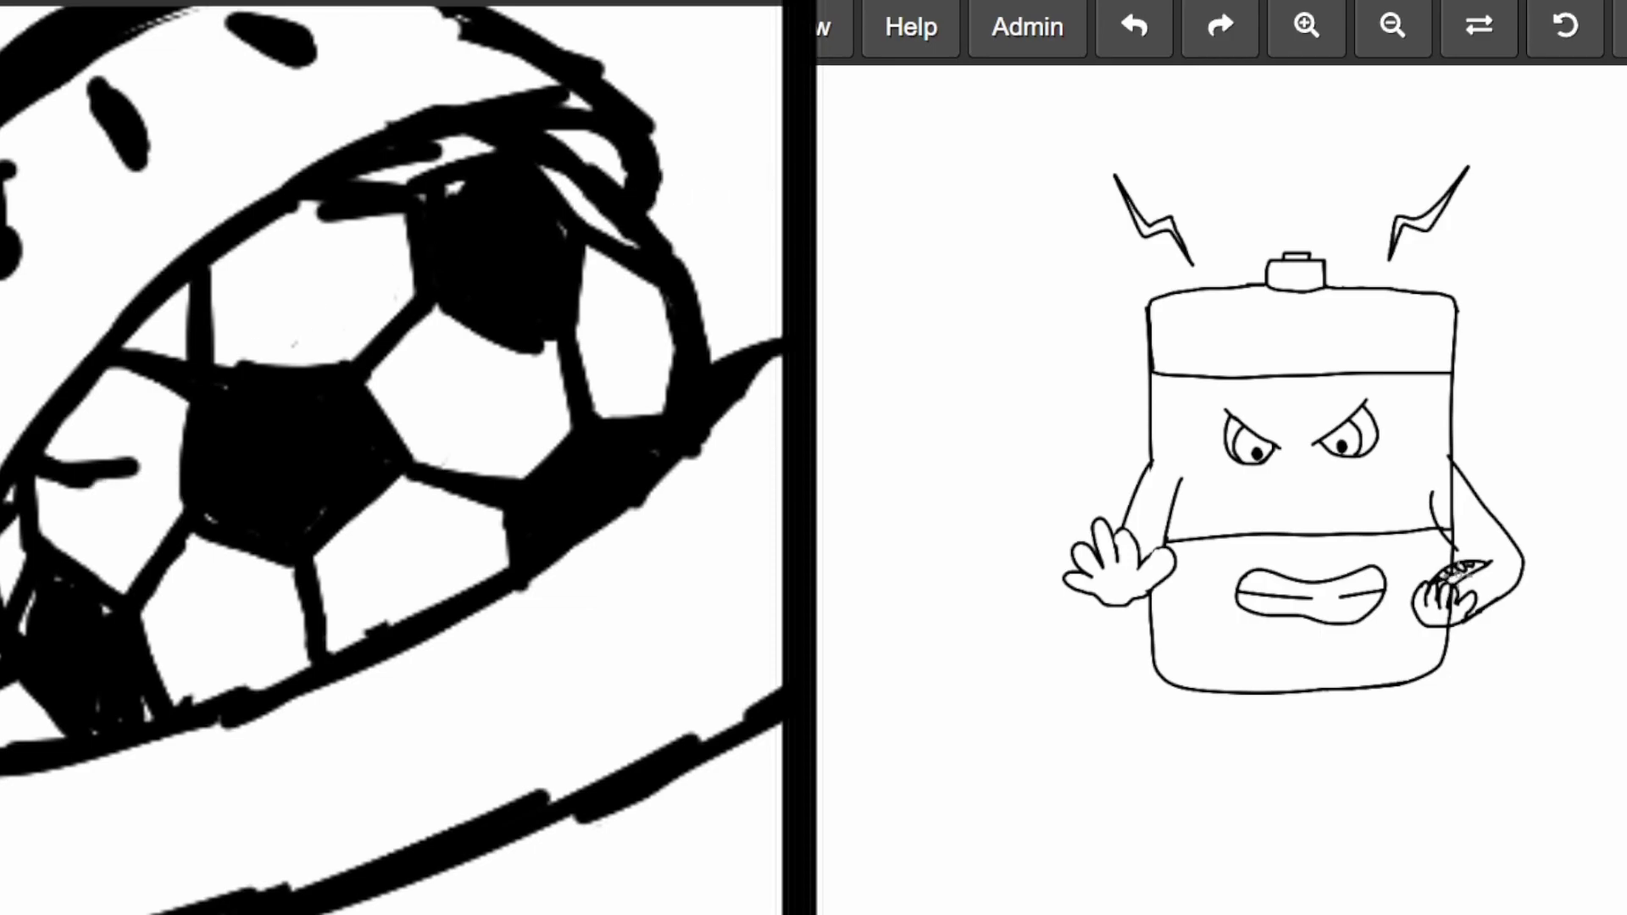
pyautogui.hotkey('ctrl', 'z')
pyautogui.hotkey('ctrl', 'z')
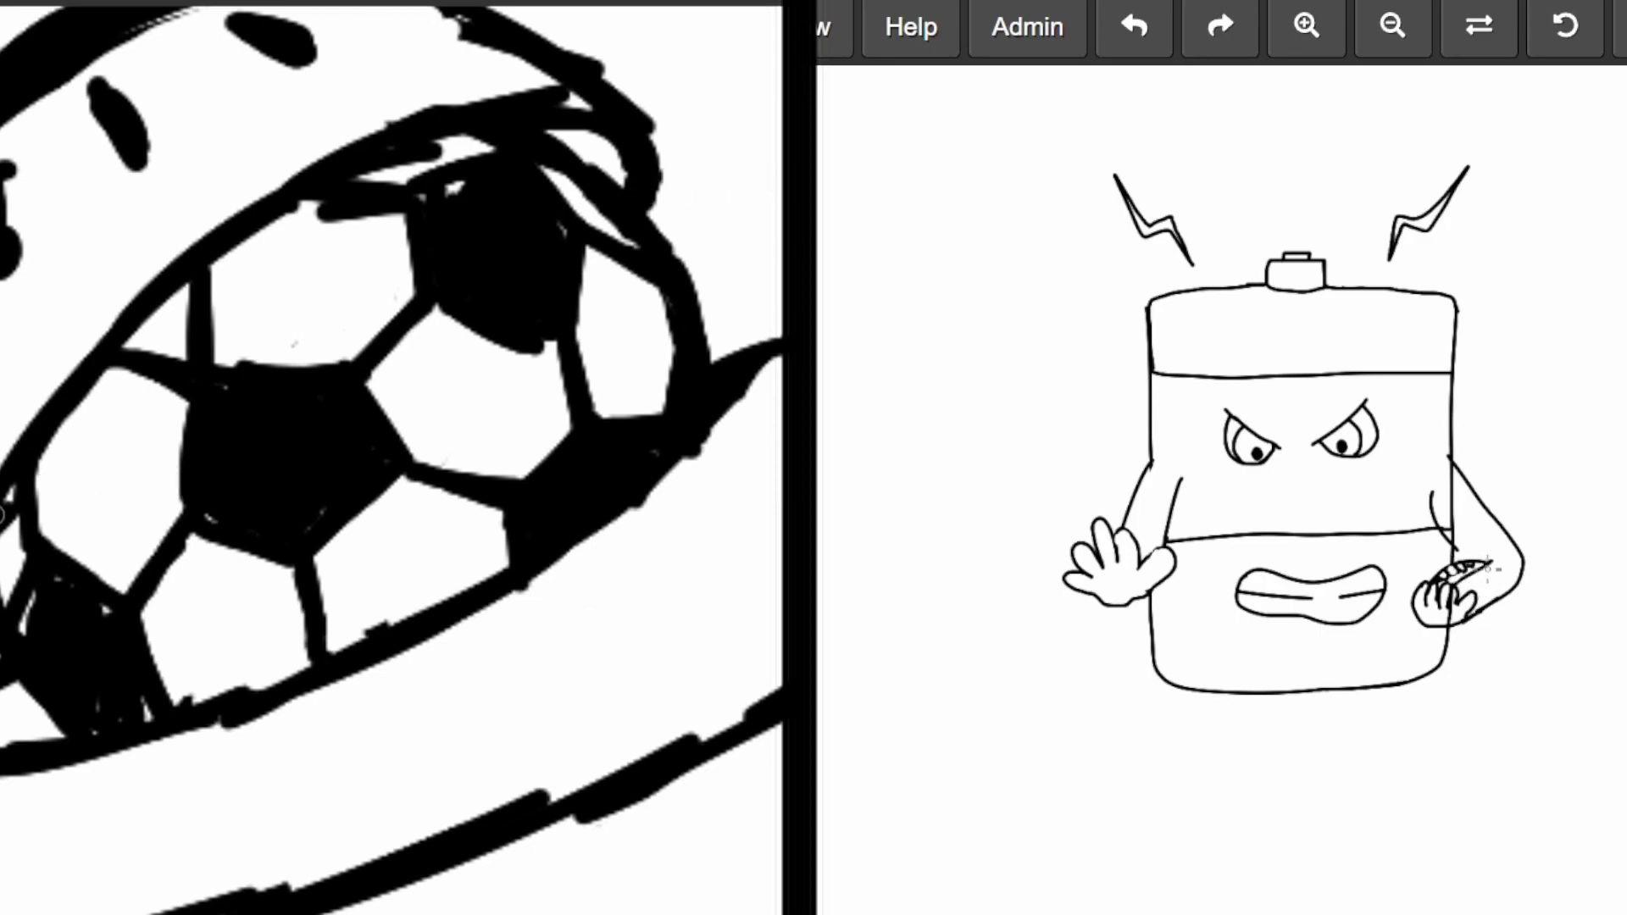
# - Redraw the lines on the ball's lower-left patches and trace the ball's right edge
pyautogui.moveTo(16, 545)
pyautogui.mouseDown()
pyautogui.moveTo(146, 567)
pyautogui.moveTo(256, 691)
pyautogui.moveTo(282, 677)
pyautogui.mouseUp()
pyautogui.moveTo(143, 312)
pyautogui.mouseDown()
pyautogui.moveTo(180, 509)
pyautogui.moveTo(248, 585)
pyautogui.moveTo(363, 638)
pyautogui.mouseUp()
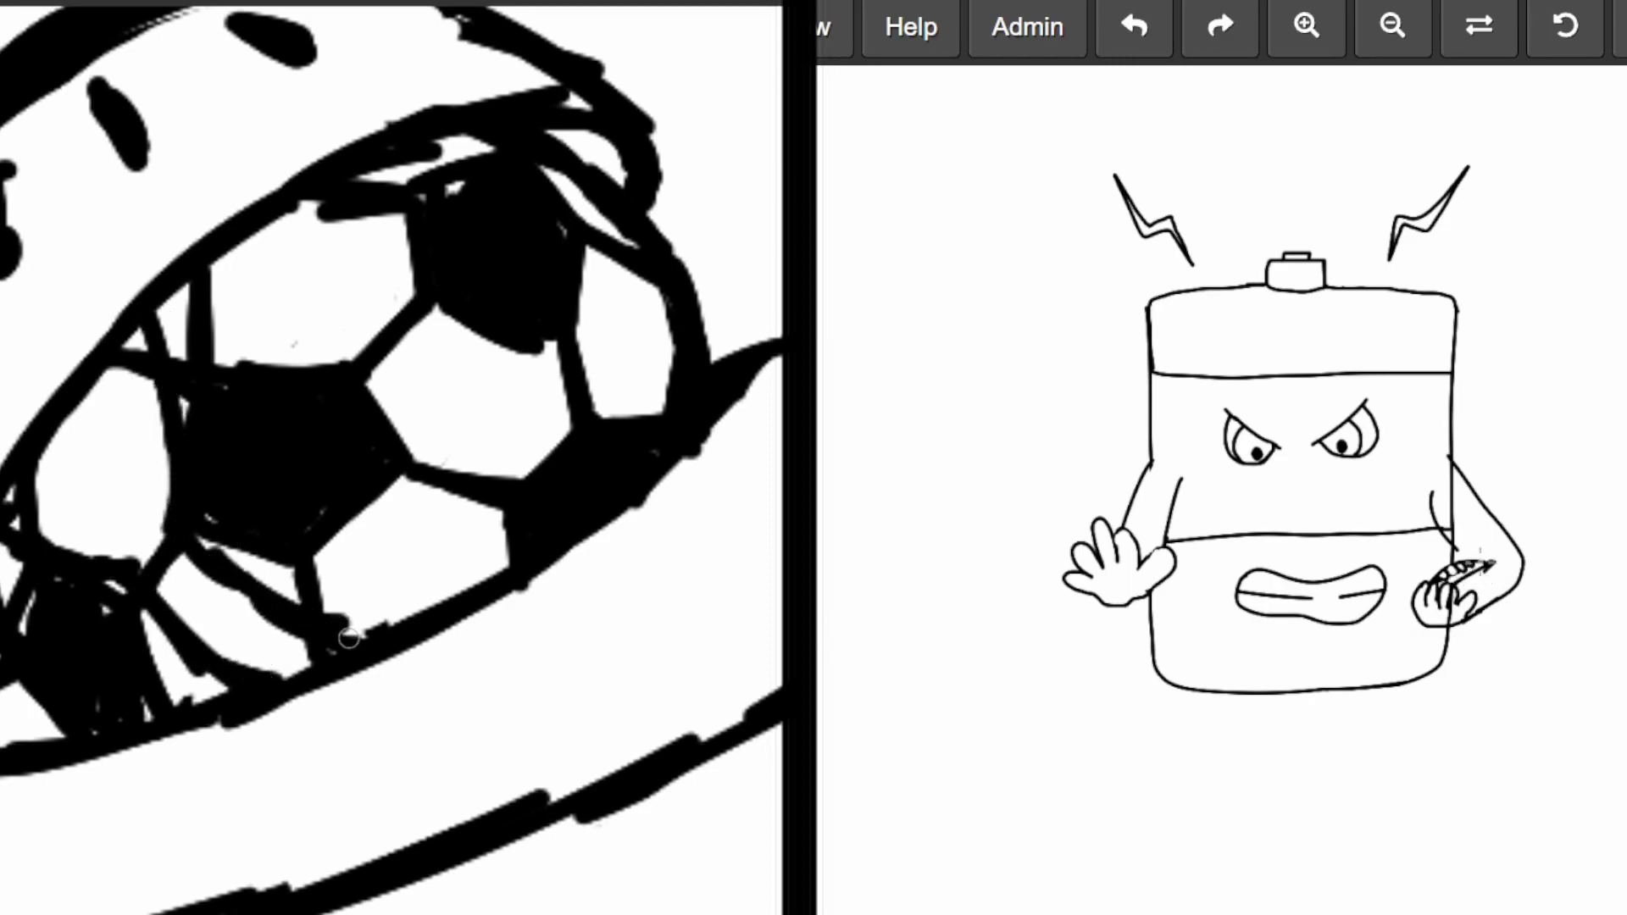
pyautogui.moveTo(43, 470); pyautogui.dragTo(133, 510)
pyautogui.moveTo(89, 385); pyautogui.dragTo(134, 507)
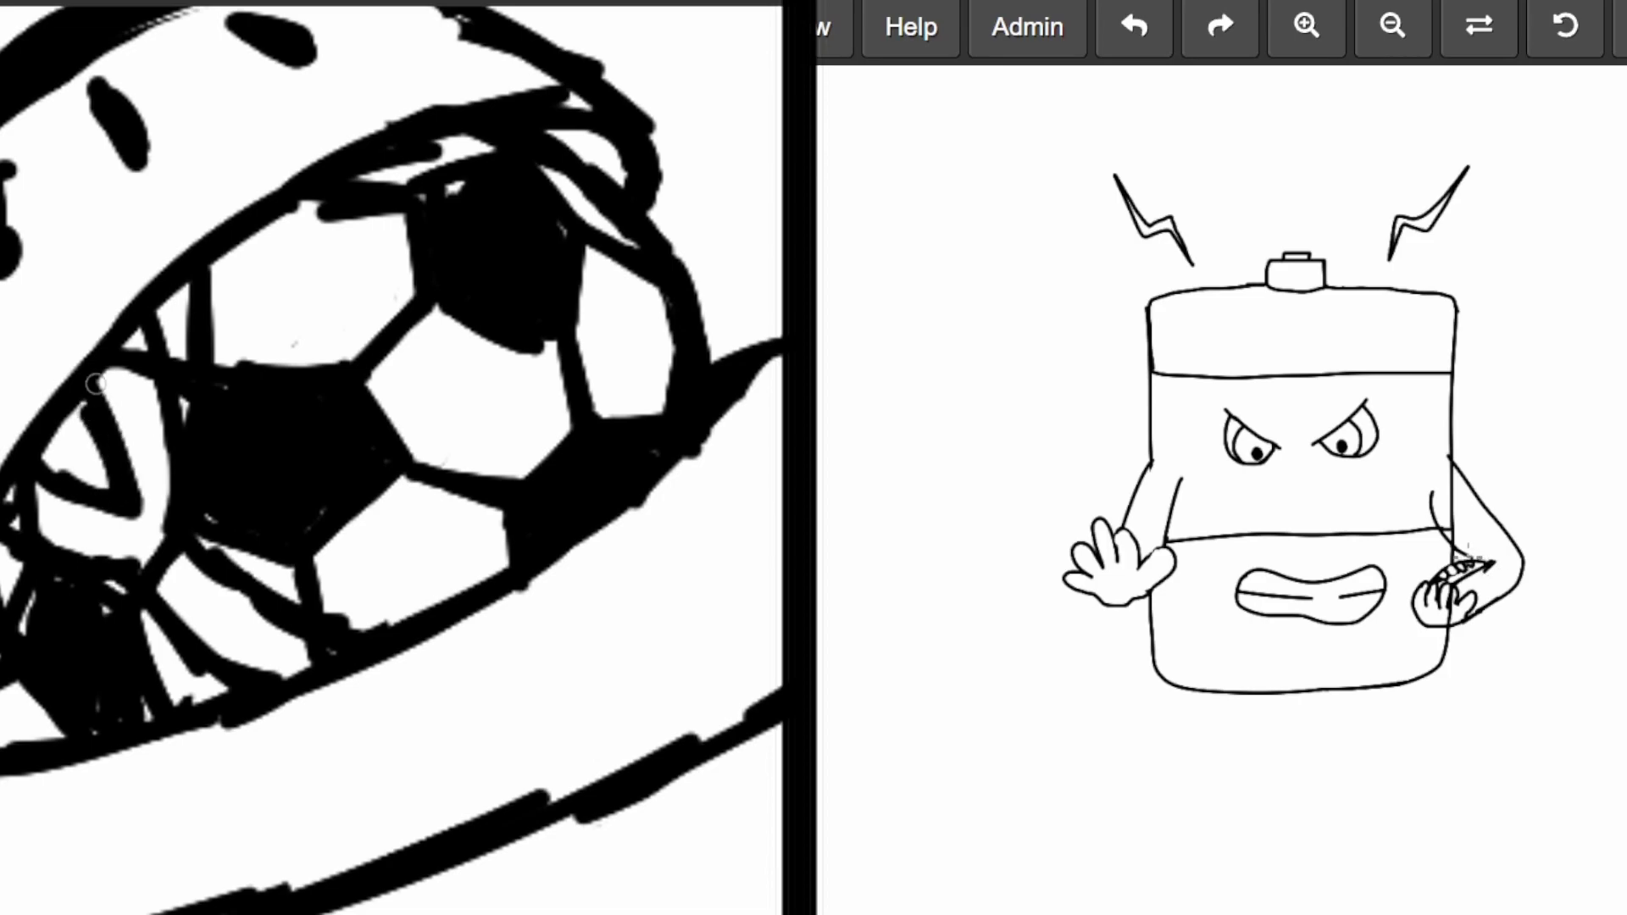
pyautogui.moveTo(605, 137)
pyautogui.mouseDown()
pyautogui.moveTo(706, 267)
pyautogui.moveTo(726, 346)
pyautogui.mouseUp()
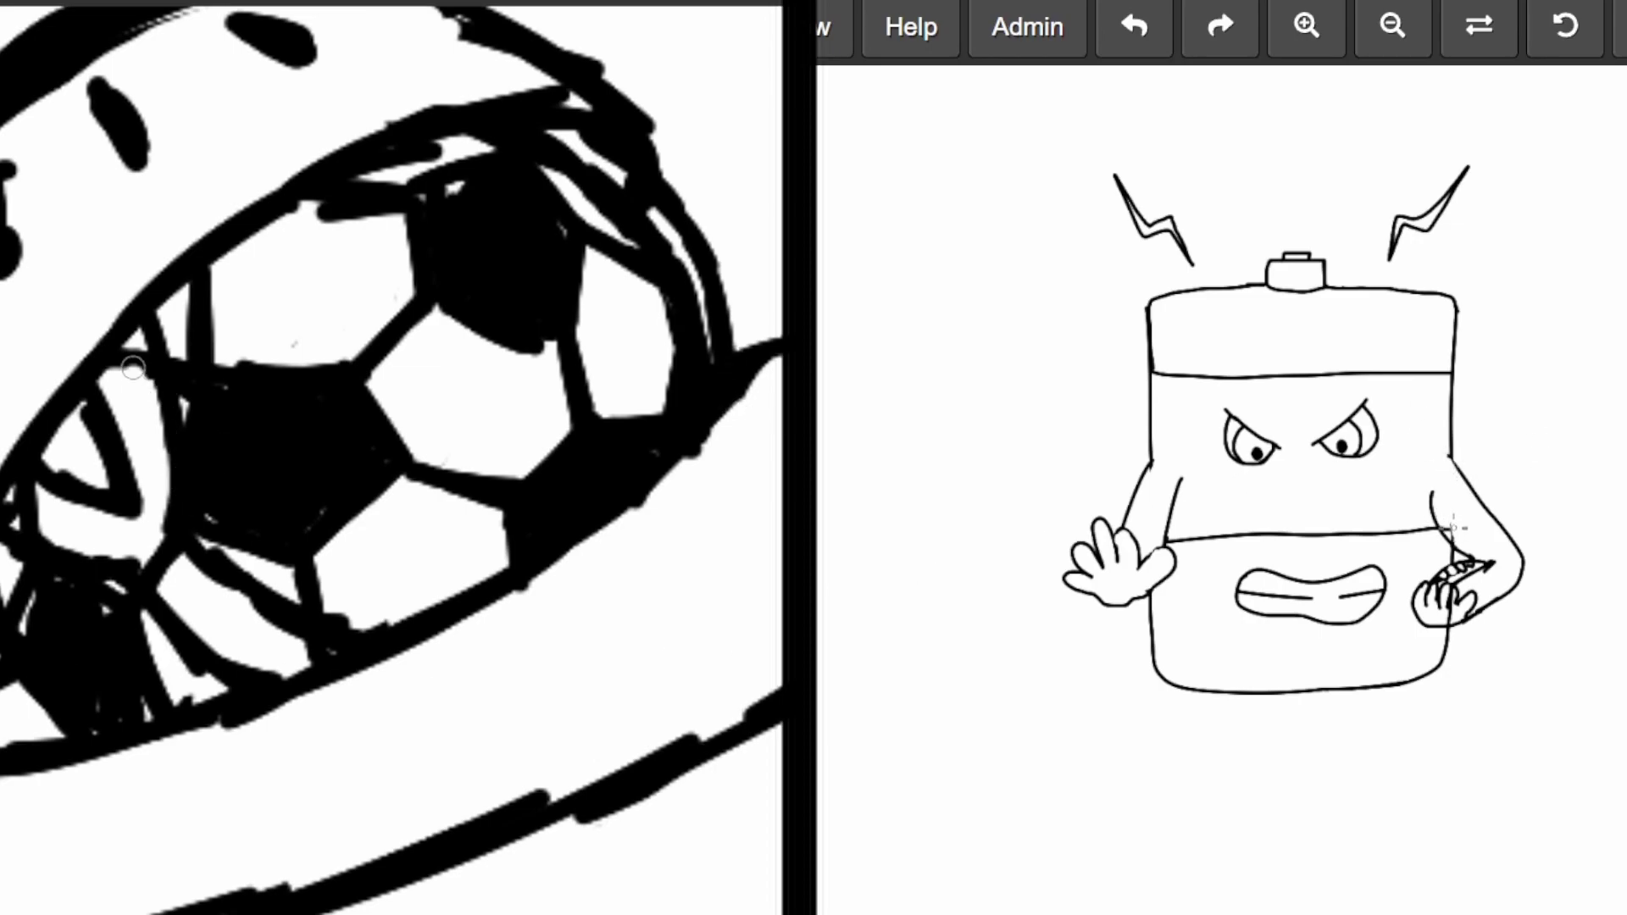
# - Erase gaps in the ball's black outline, fill a notch, and start a diagonal paddle line
pyautogui.moveTo(136, 356)
pyautogui.mouseDown()
pyautogui.moveTo(176, 604)
pyautogui.moveTo(146, 559)
pyautogui.moveTo(25, 522)
pyautogui.mouseUp()
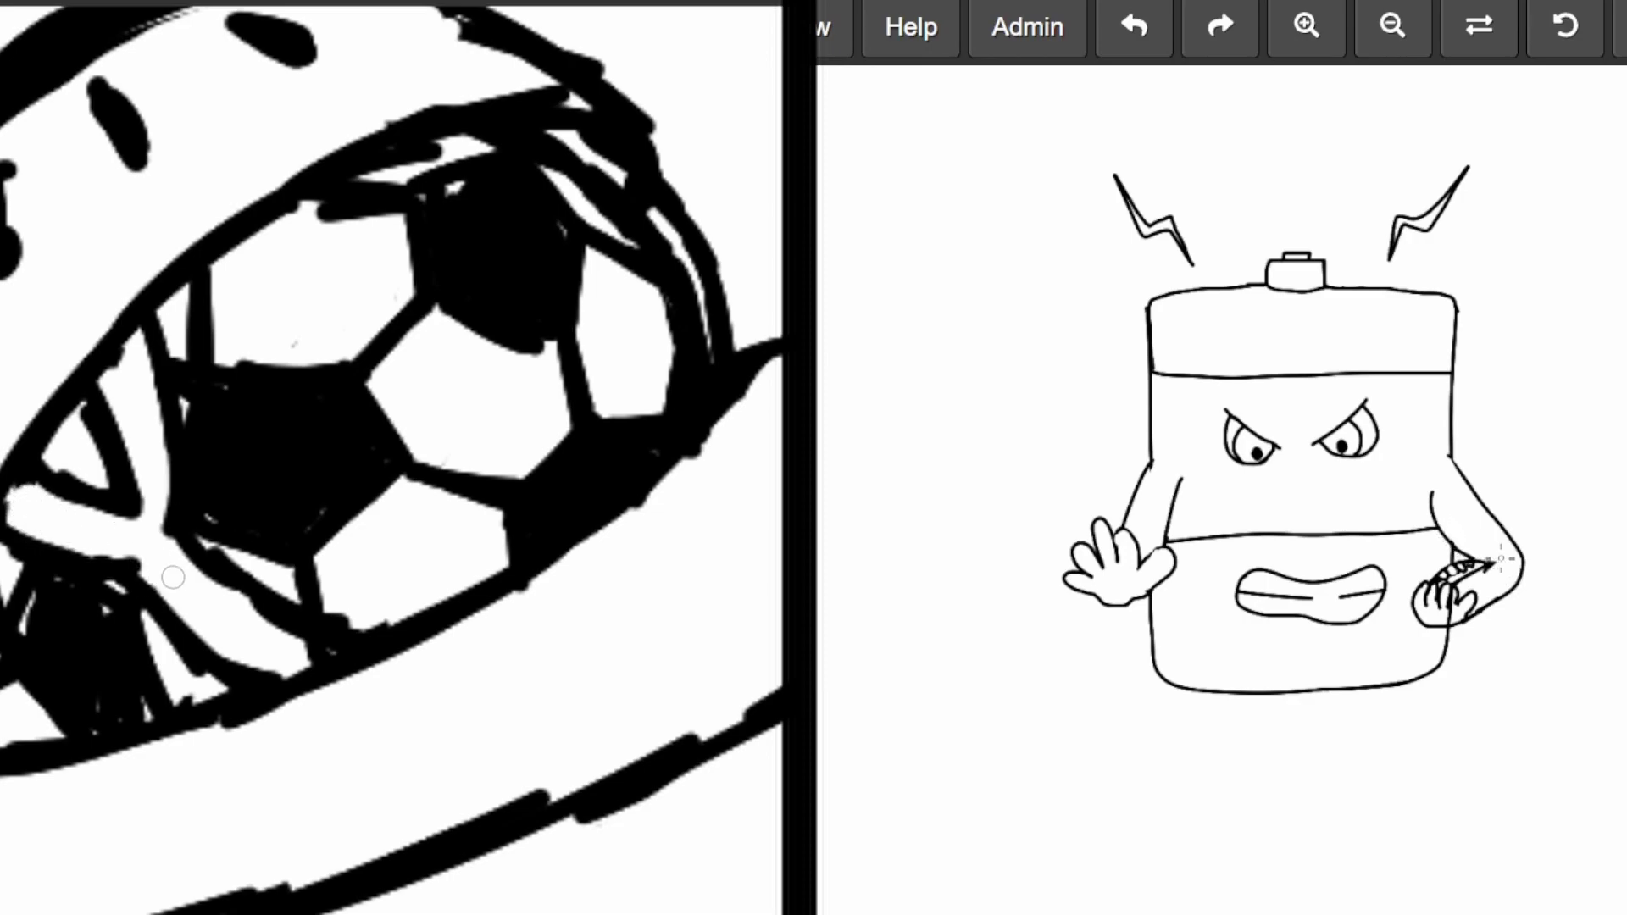
pyautogui.moveTo(295, 659)
pyautogui.mouseDown()
pyautogui.moveTo(333, 646)
pyautogui.moveTo(253, 546)
pyautogui.mouseUp()
pyautogui.moveTo(261, 690); pyautogui.dragTo(337, 655)
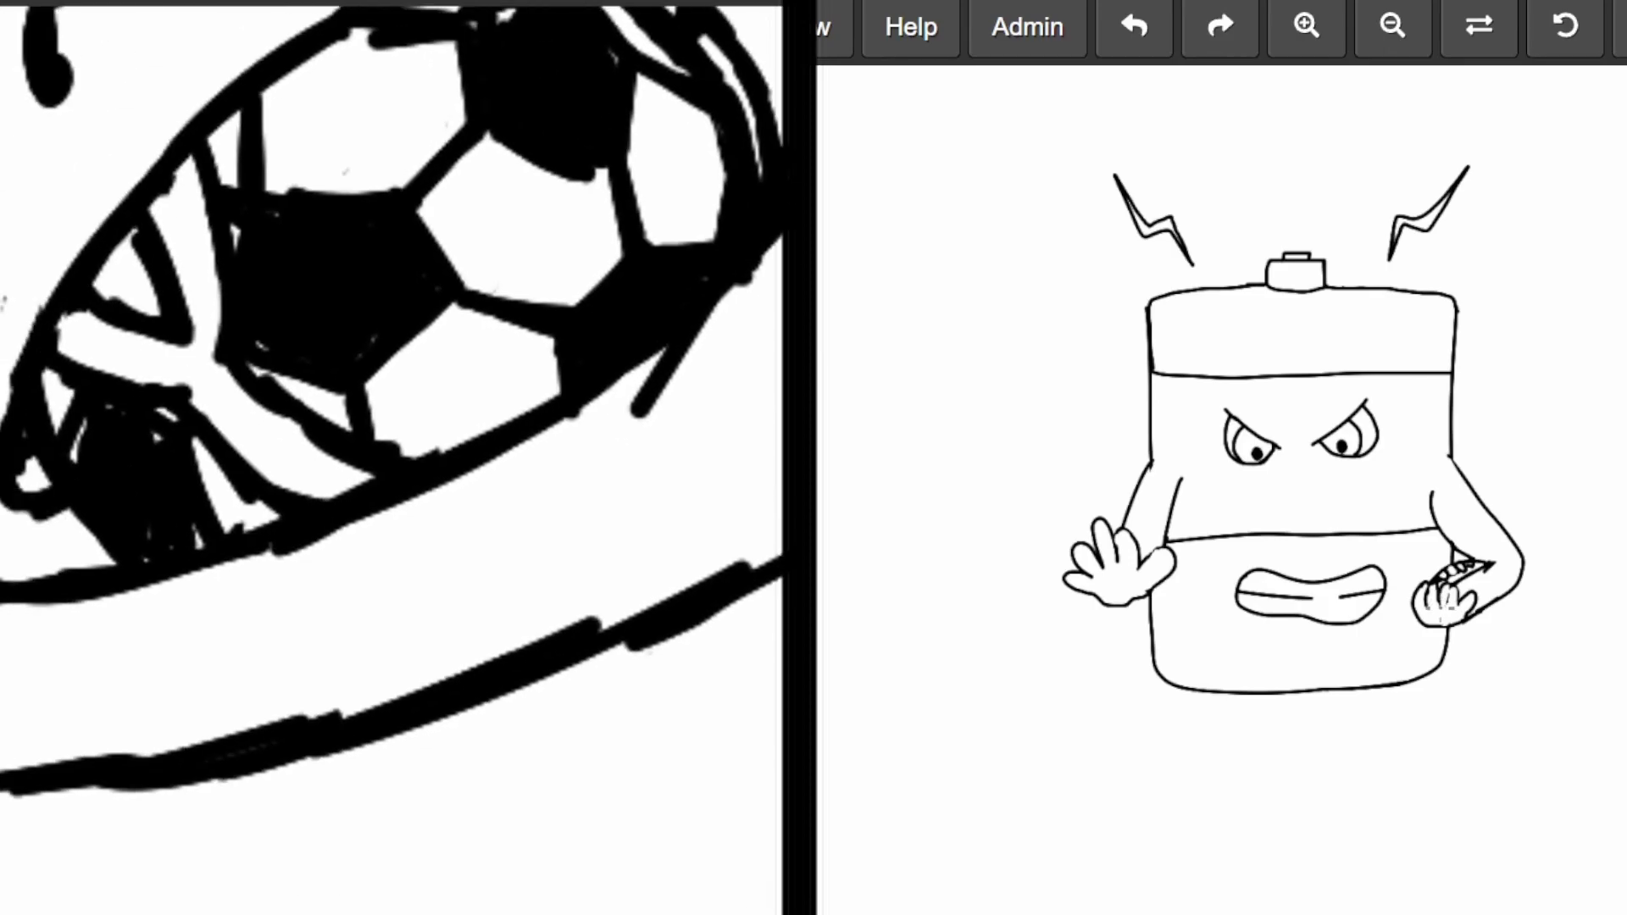
pyautogui.moveTo(569, 560)
pyautogui.mouseDown()
pyautogui.moveTo(652, 384)
pyautogui.moveTo(438, 813)
pyautogui.mouseUp()
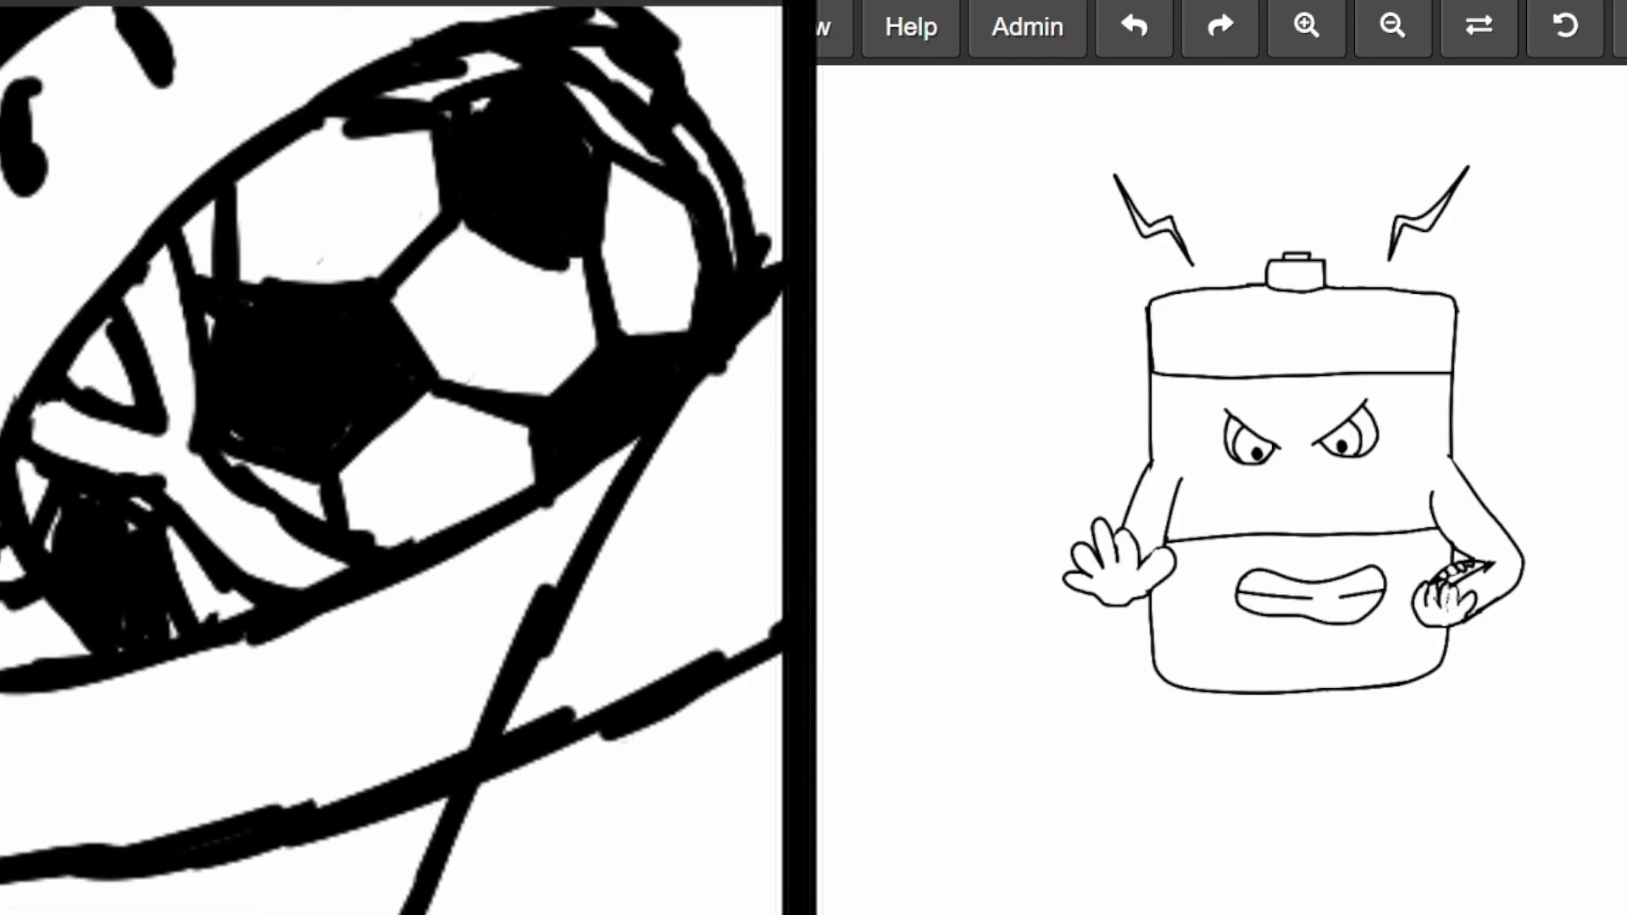
# - Draw the two long diagonal edges of the paddle shaft across the ball
pyautogui.moveTo(338, 890); pyautogui.dragTo(451, 646)
pyautogui.moveTo(411, 771); pyautogui.dragTo(715, 173)
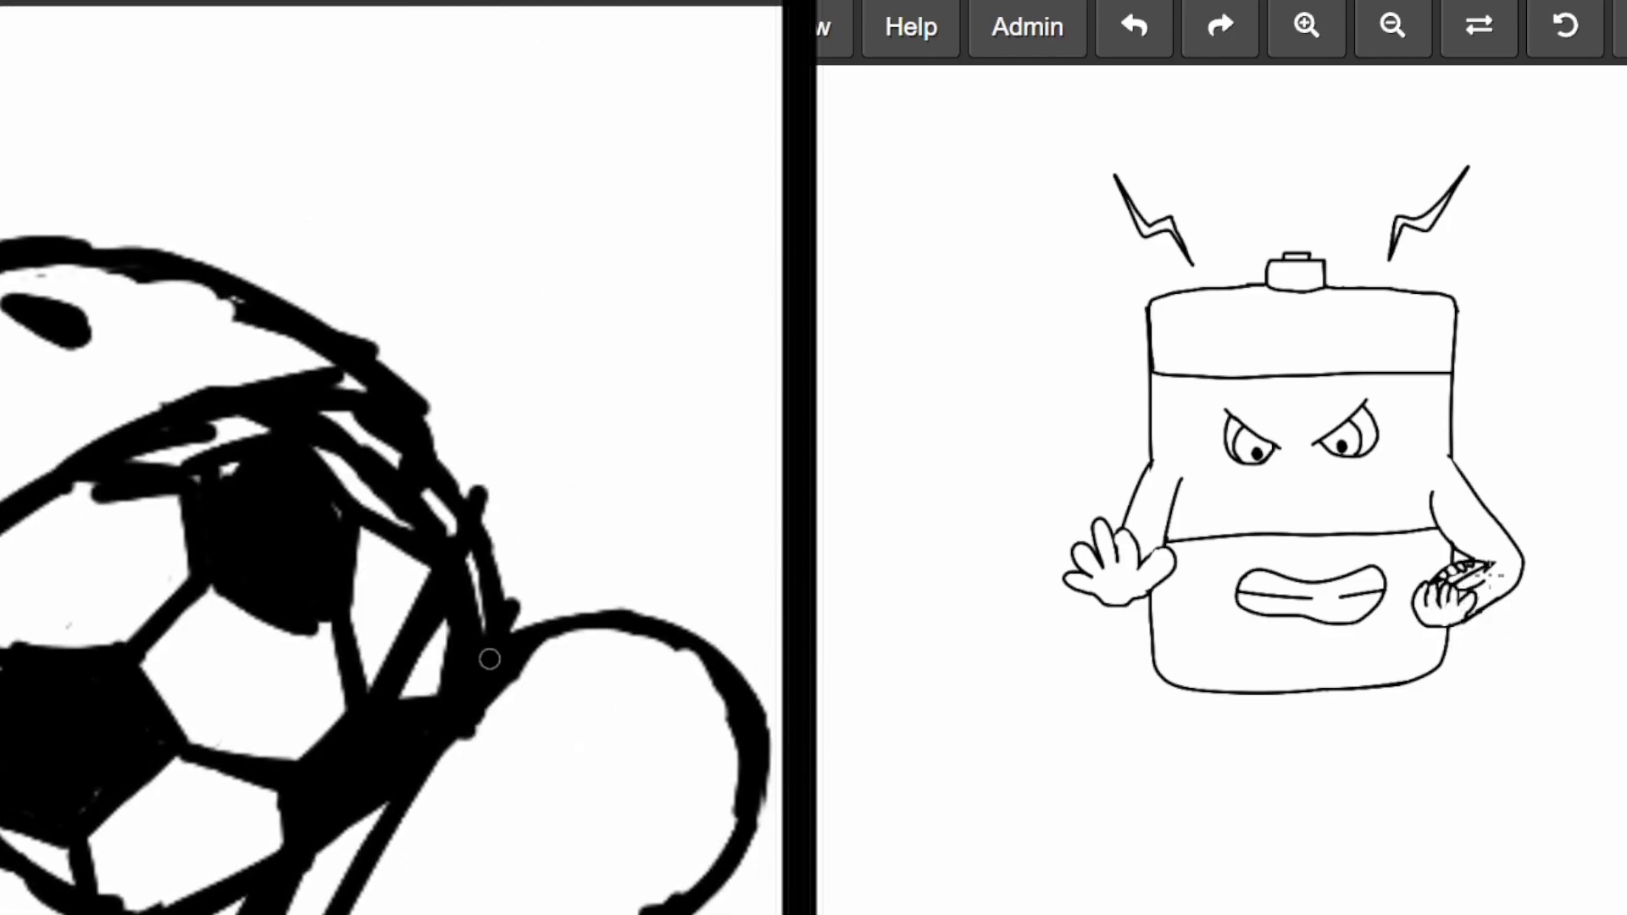
pyautogui.moveTo(474, 504); pyautogui.dragTo(585, 294)
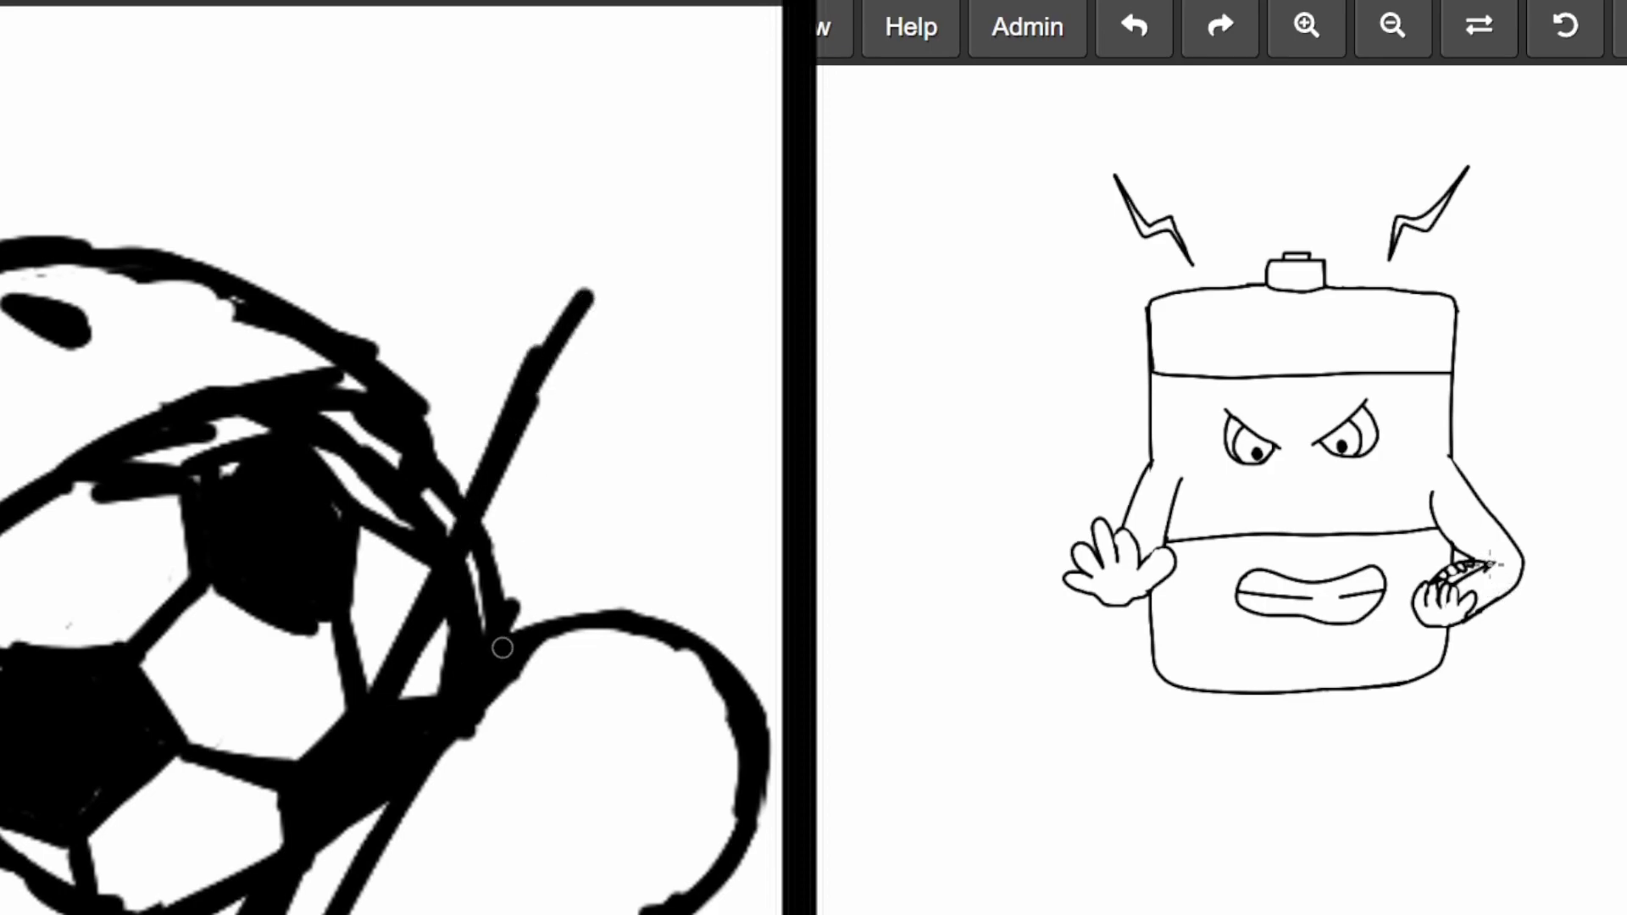
pyautogui.moveTo(508, 623); pyautogui.dragTo(604, 398)
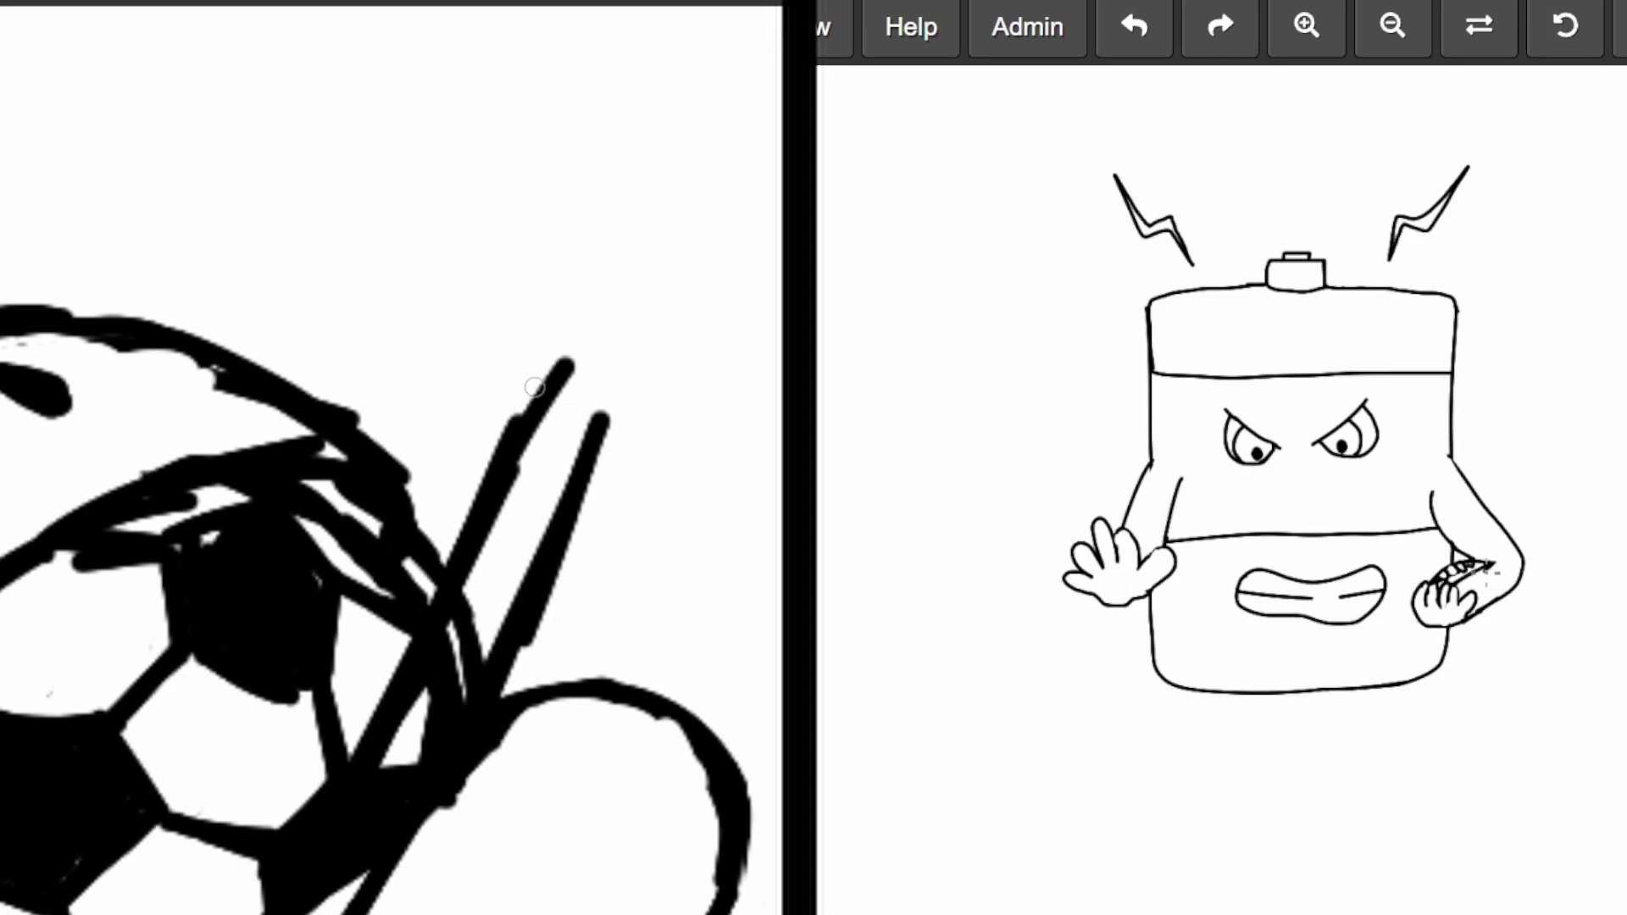
# - Outline the paddle blade curving from the shaft's top out to the drawing's edge
pyautogui.moveTo(564, 371)
pyautogui.mouseDown()
pyautogui.moveTo(552, 319)
pyautogui.moveTo(587, 199)
pyautogui.mouseUp()
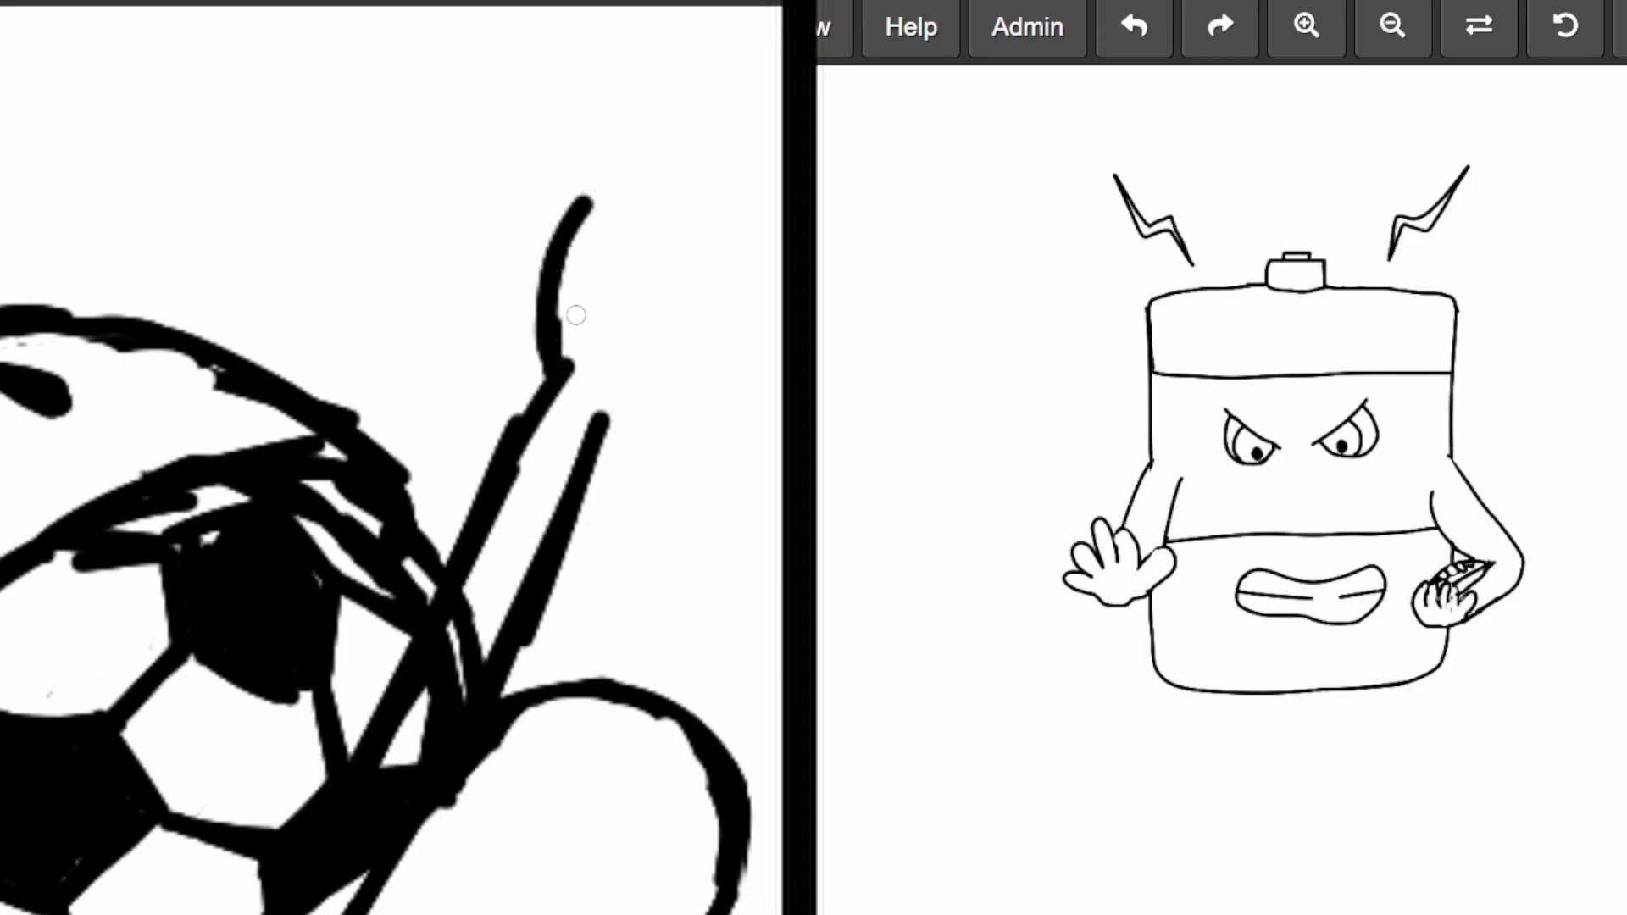
pyautogui.moveTo(553, 363)
pyautogui.mouseDown()
pyautogui.moveTo(582, 165)
pyautogui.moveTo(675, 211)
pyautogui.mouseUp()
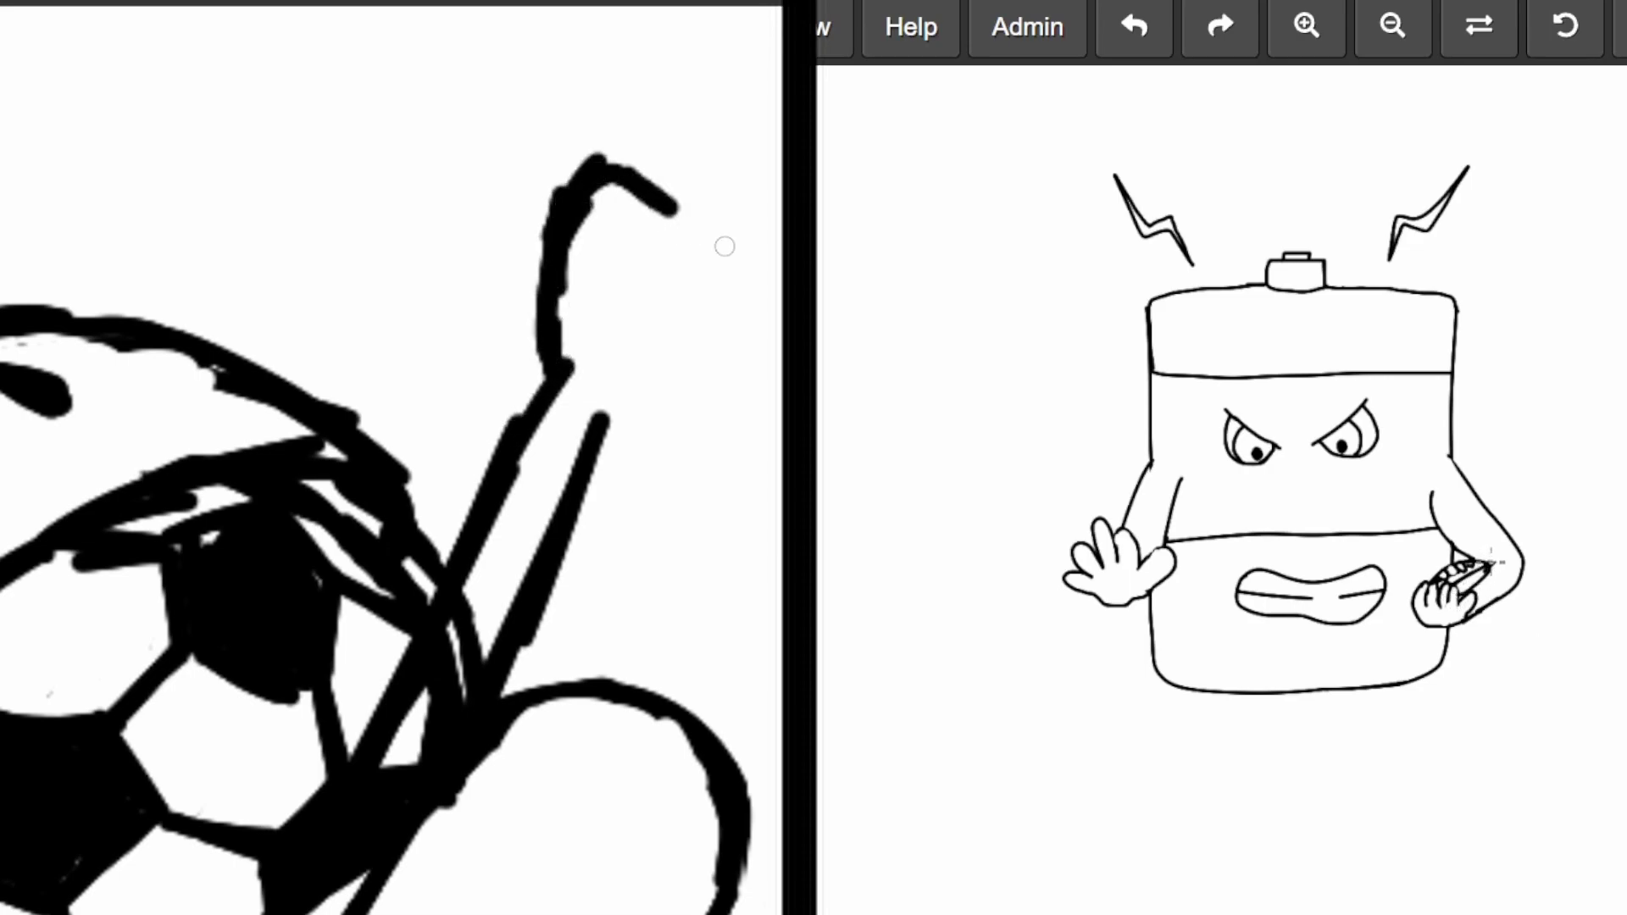
pyautogui.moveTo(595, 417)
pyautogui.mouseDown()
pyautogui.moveTo(679, 414)
pyautogui.moveTo(750, 326)
pyautogui.mouseUp()
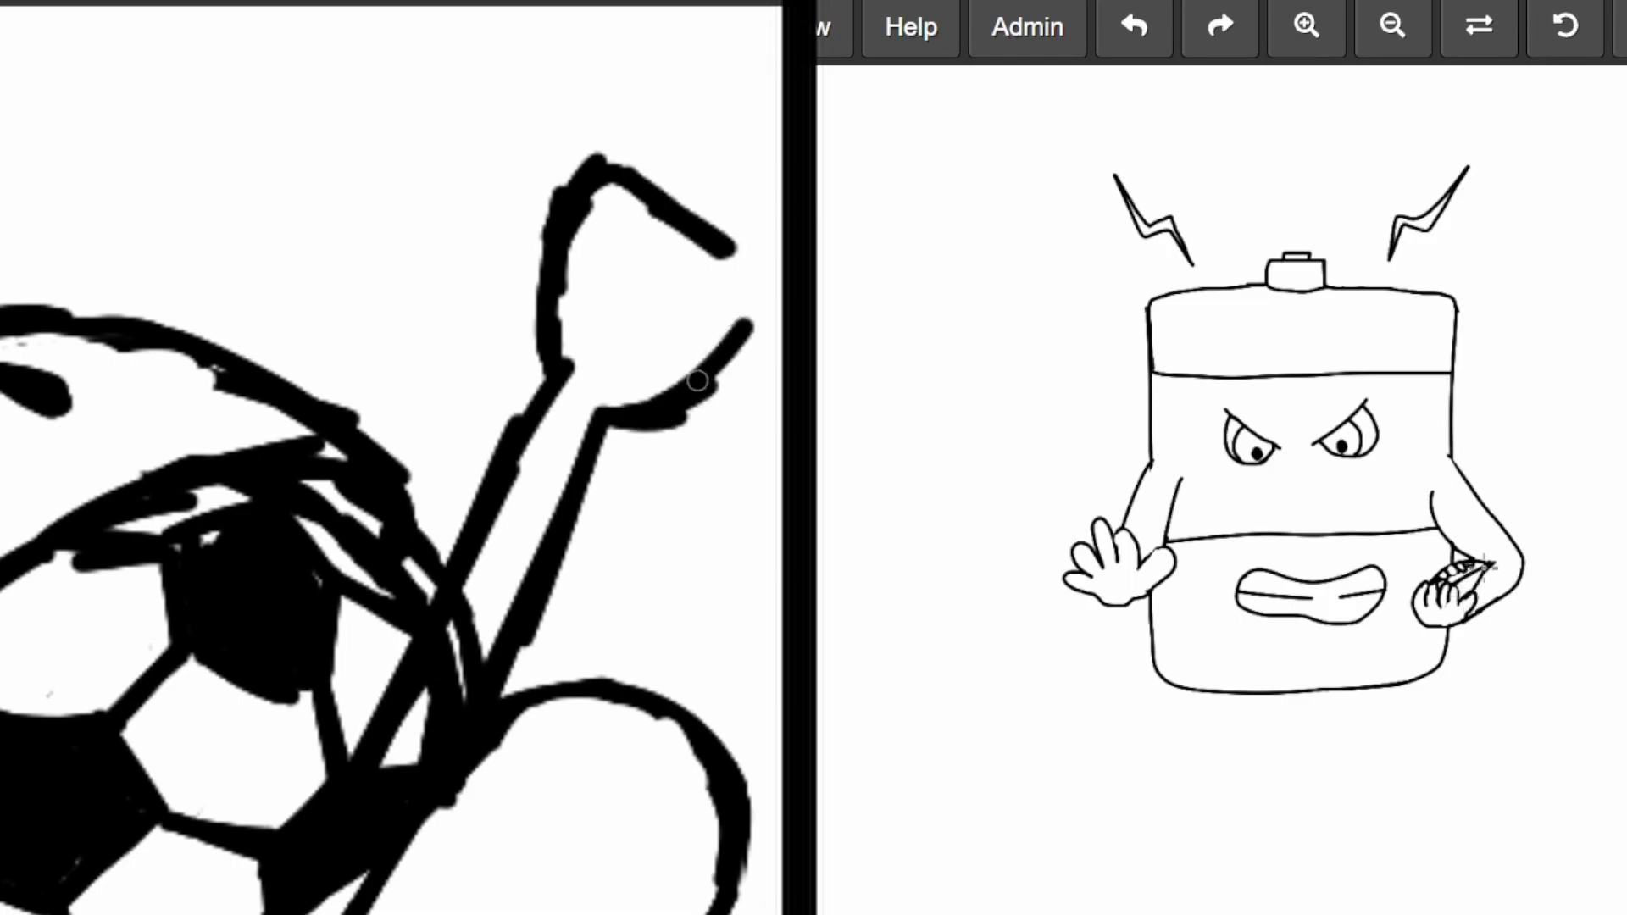
pyautogui.moveTo(697, 381)
pyautogui.mouseDown()
pyautogui.moveTo(772, 285)
pyautogui.moveTo(780, 295)
pyautogui.moveTo(737, 349)
pyautogui.mouseUp()
pyautogui.moveTo(687, 509); pyautogui.dragTo(777, 204)
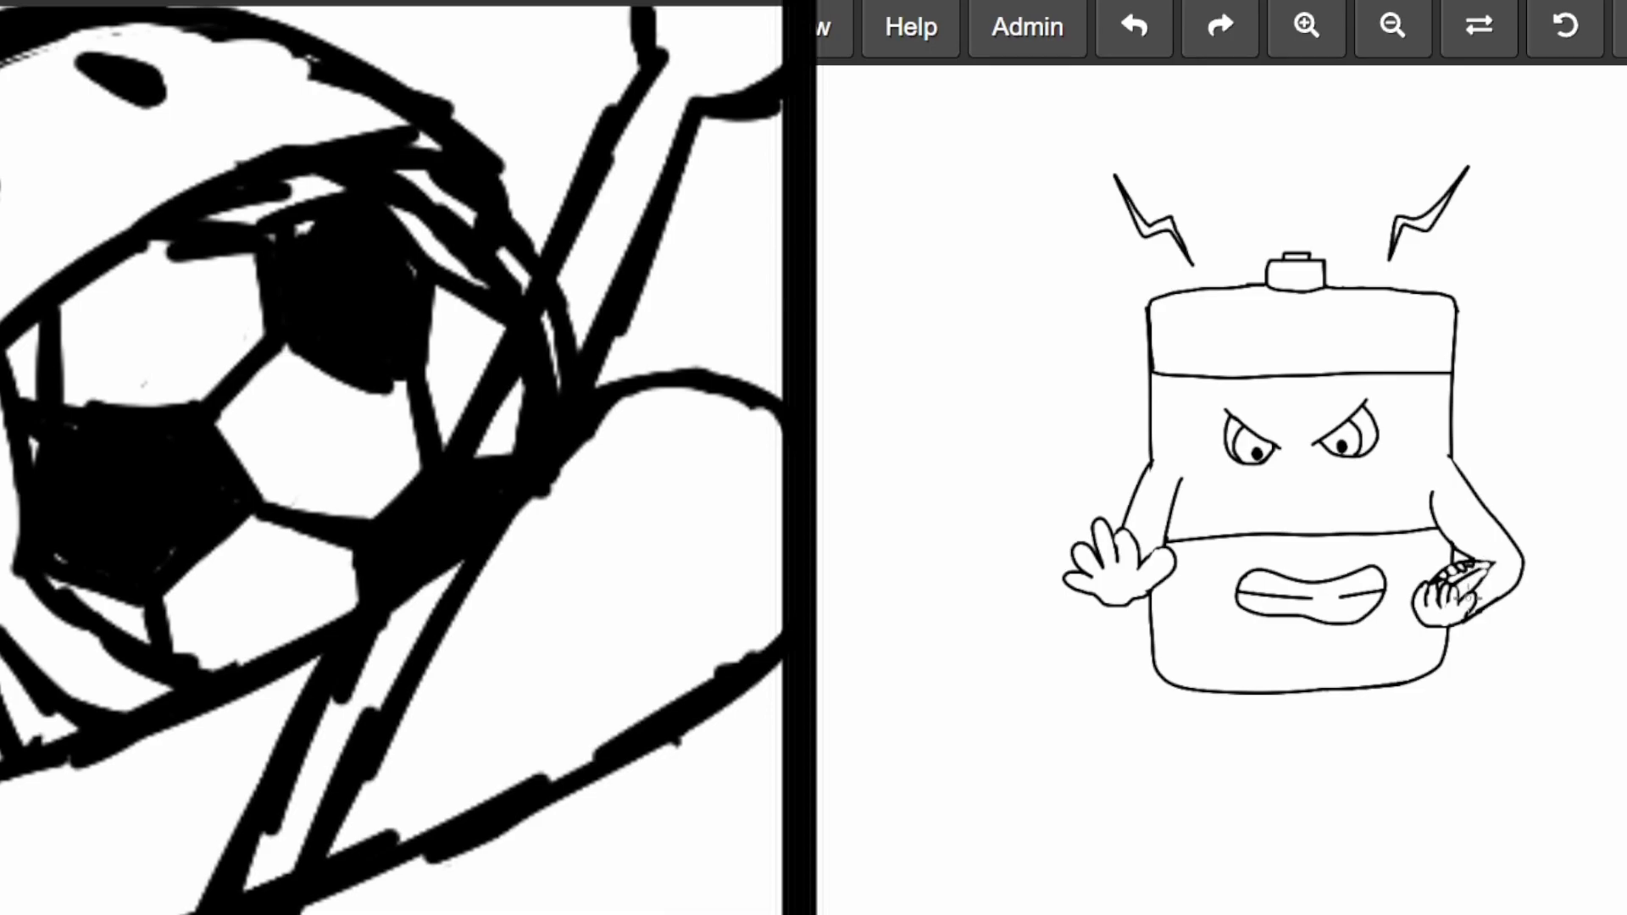
pyautogui.scroll(-2, 182, 345)
pyautogui.scroll(1, 471, 154)
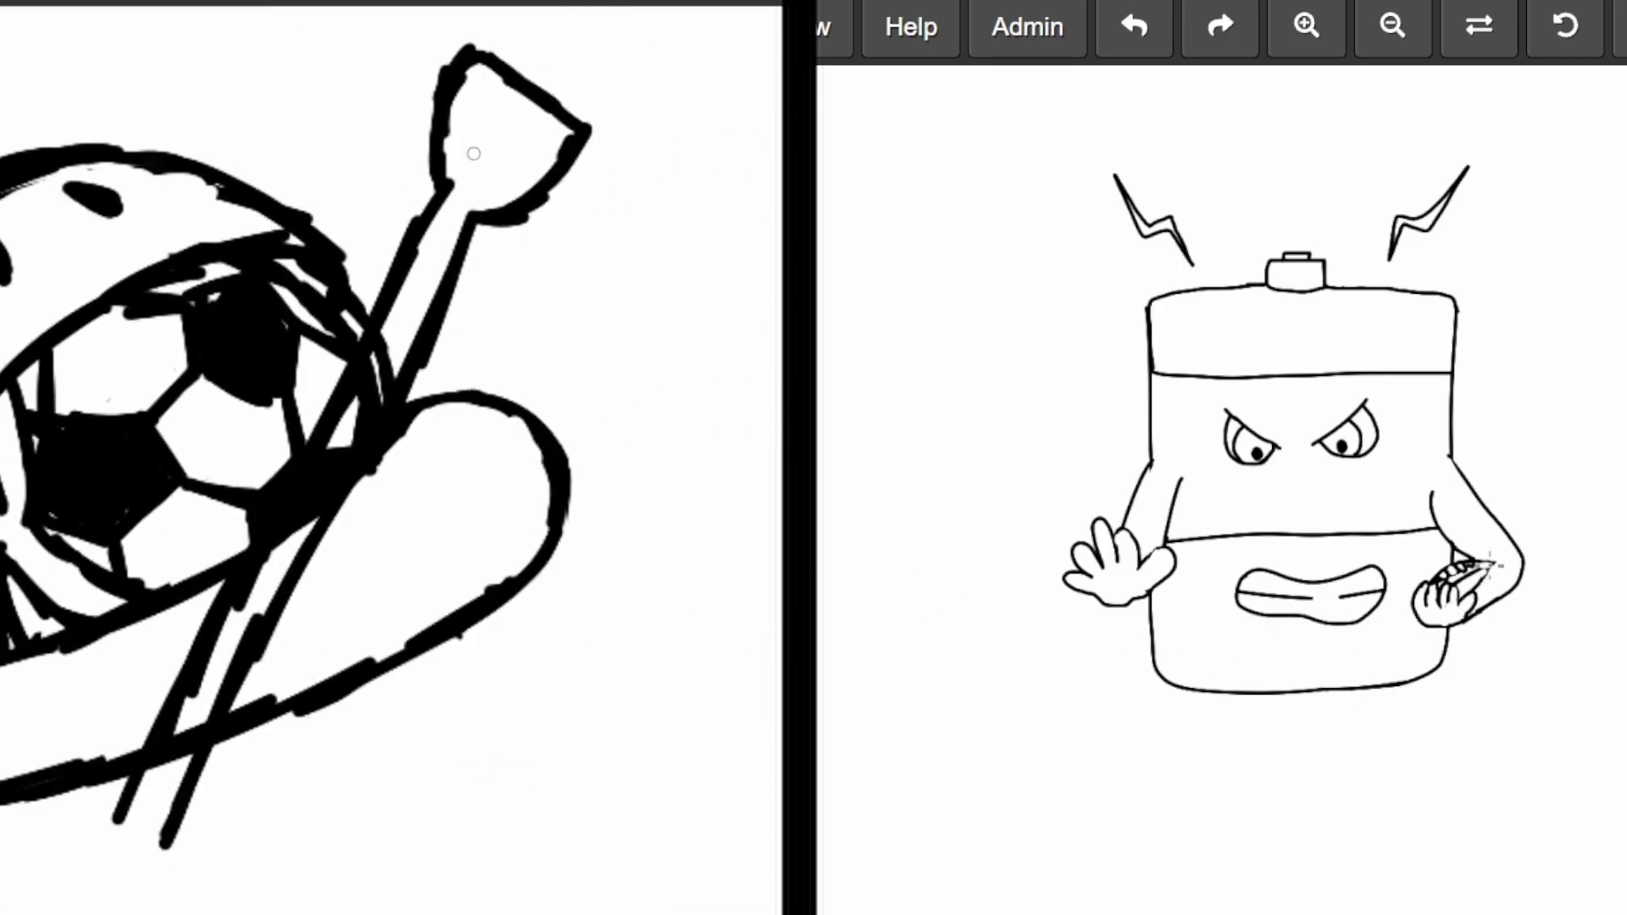
pyautogui.scroll(1, 444, 185)
pyautogui.scroll(1, 417, 217)
# - Redraw and thicken the upper blade outline, erasing its inner line and smoothing its neck
pyautogui.moveTo(428, 266); pyautogui.dragTo(392, 483)
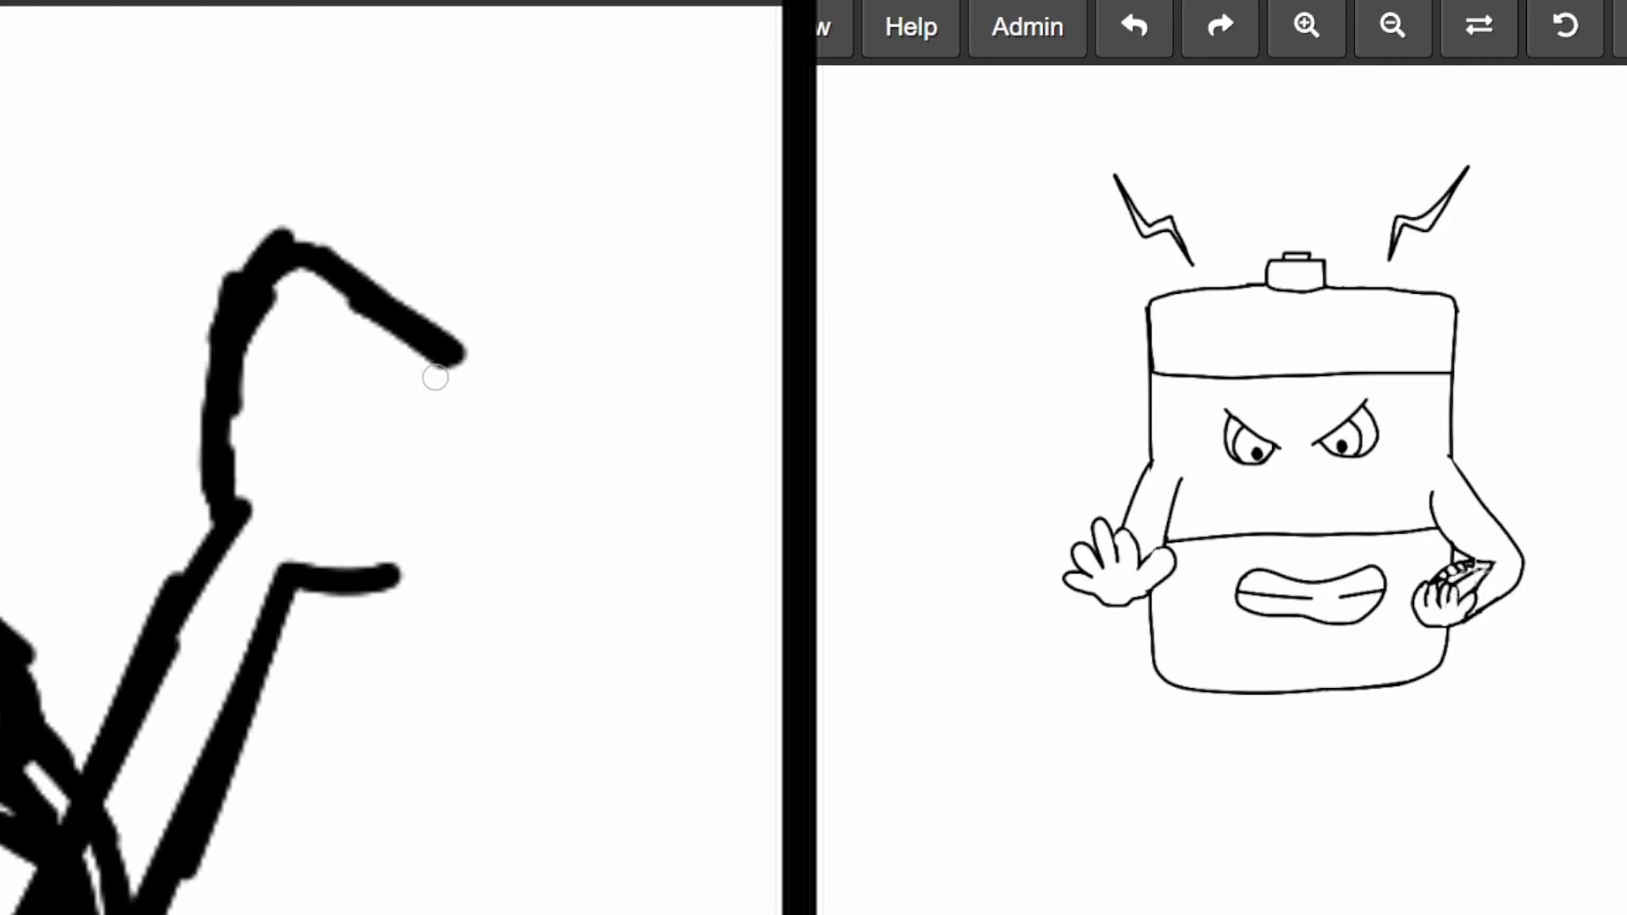
pyautogui.moveTo(296, 206)
pyautogui.mouseDown()
pyautogui.moveTo(428, 105)
pyautogui.moveTo(506, 153)
pyautogui.mouseUp()
pyautogui.moveTo(382, 576); pyautogui.dragTo(509, 426)
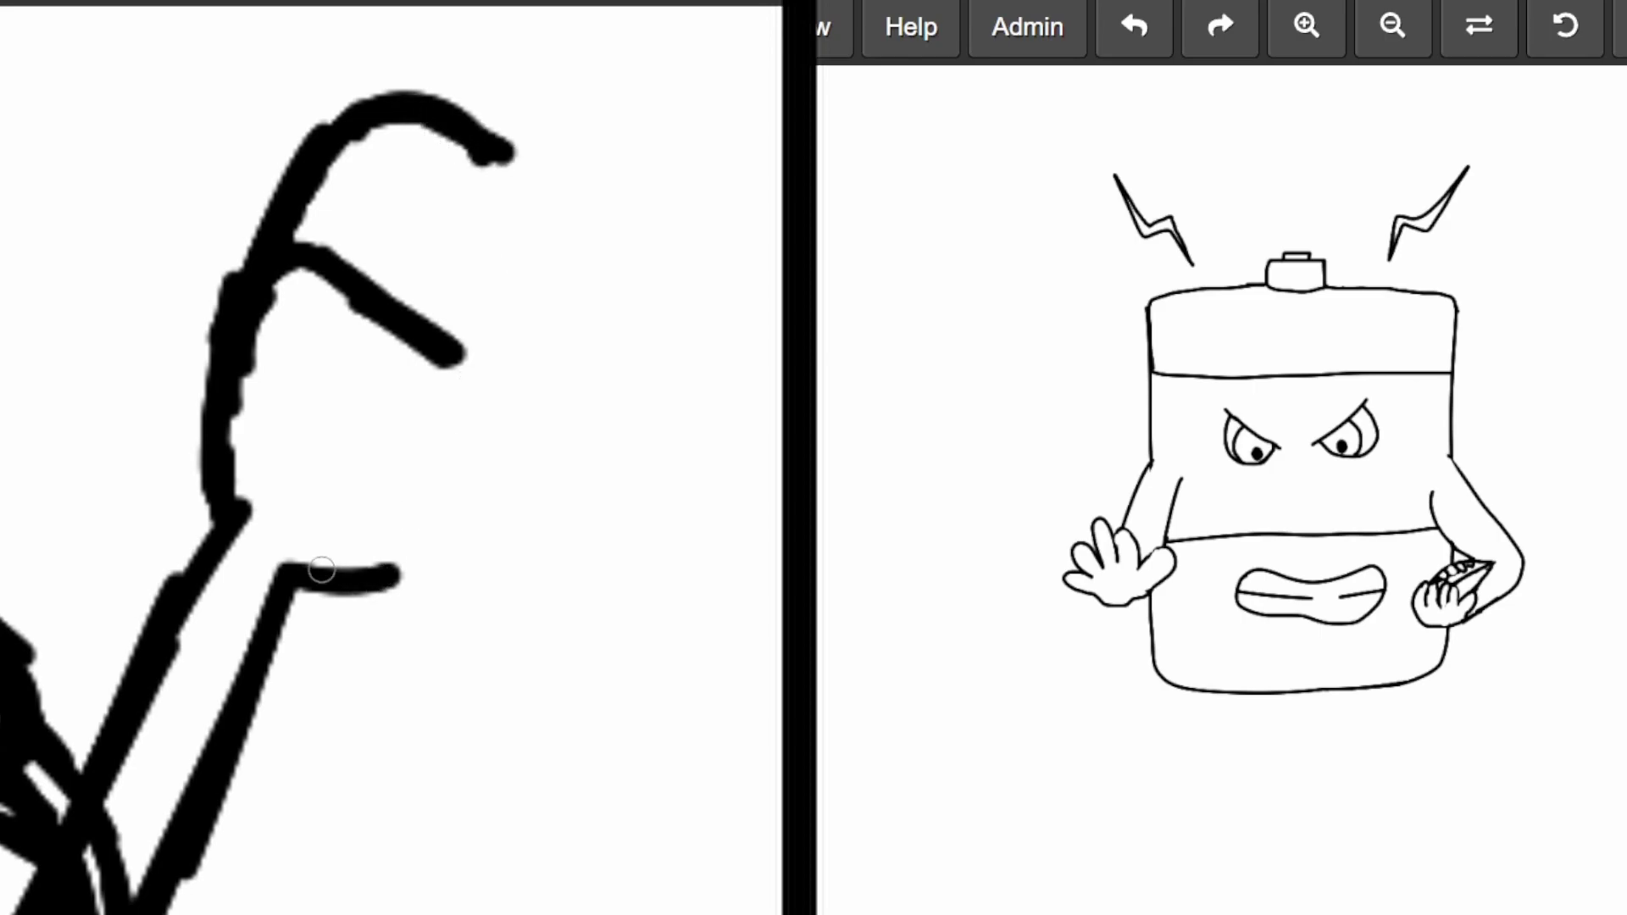
pyautogui.moveTo(452, 518)
pyautogui.mouseDown()
pyautogui.moveTo(586, 215)
pyautogui.moveTo(565, 152)
pyautogui.moveTo(501, 115)
pyautogui.moveTo(375, 89)
pyautogui.mouseUp()
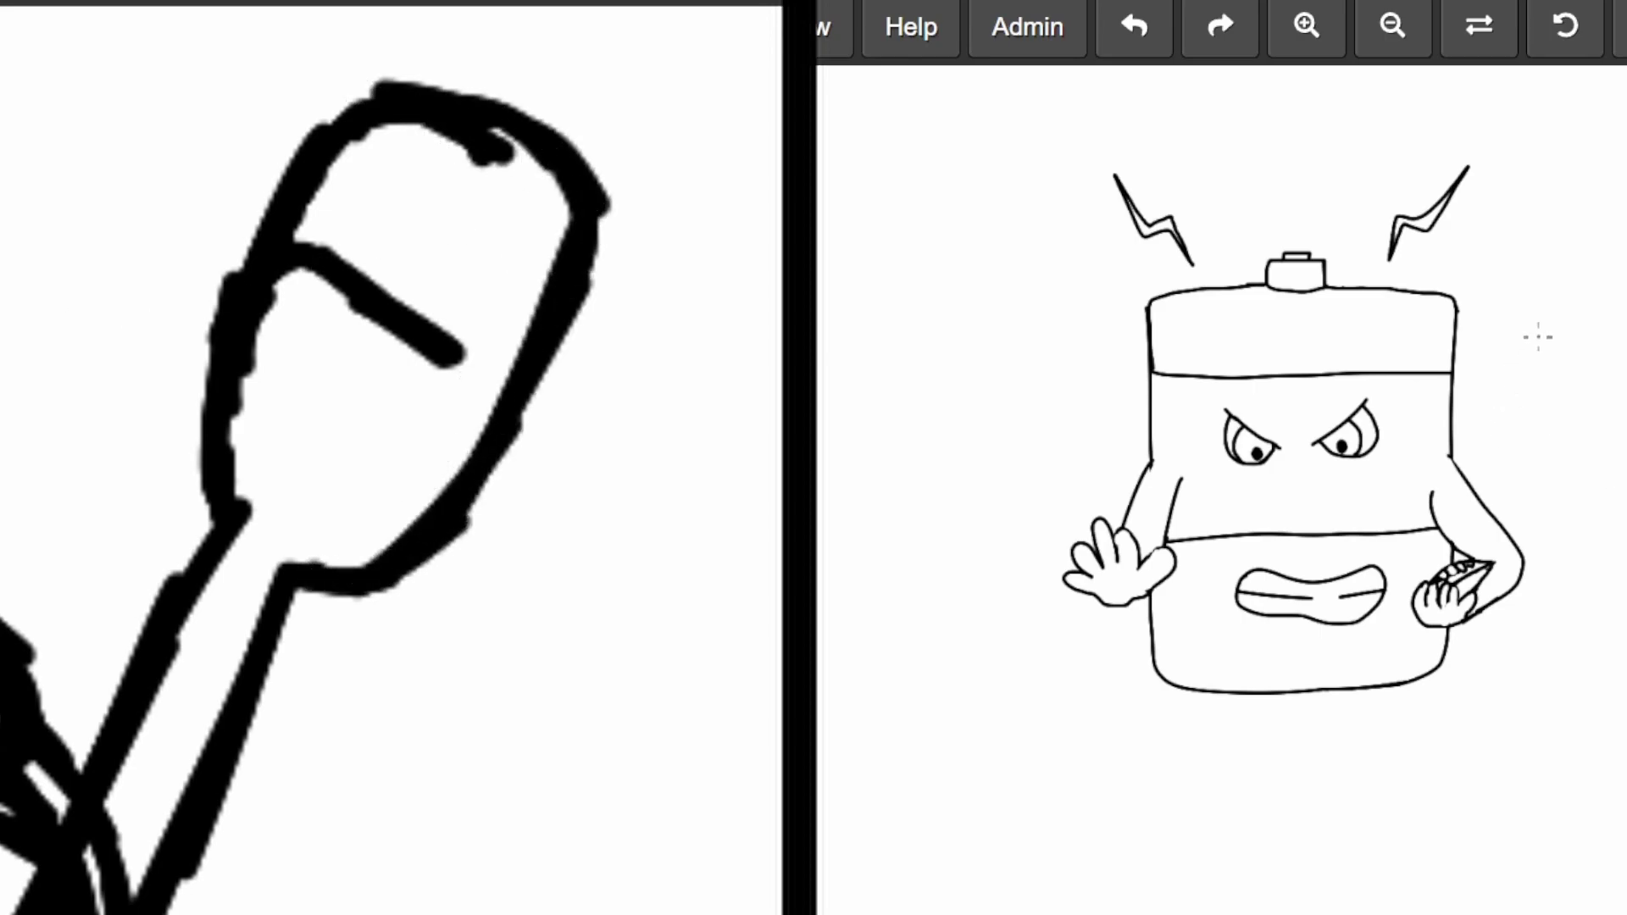
pyautogui.moveTo(324, 264)
pyautogui.mouseDown()
pyautogui.moveTo(262, 374)
pyautogui.moveTo(334, 280)
pyautogui.moveTo(432, 337)
pyautogui.moveTo(399, 312)
pyautogui.moveTo(494, 182)
pyautogui.moveTo(437, 160)
pyautogui.moveTo(470, 196)
pyautogui.mouseUp()
pyautogui.moveTo(247, 462)
pyautogui.mouseDown()
pyautogui.moveTo(247, 520)
pyautogui.moveTo(298, 334)
pyautogui.mouseUp()
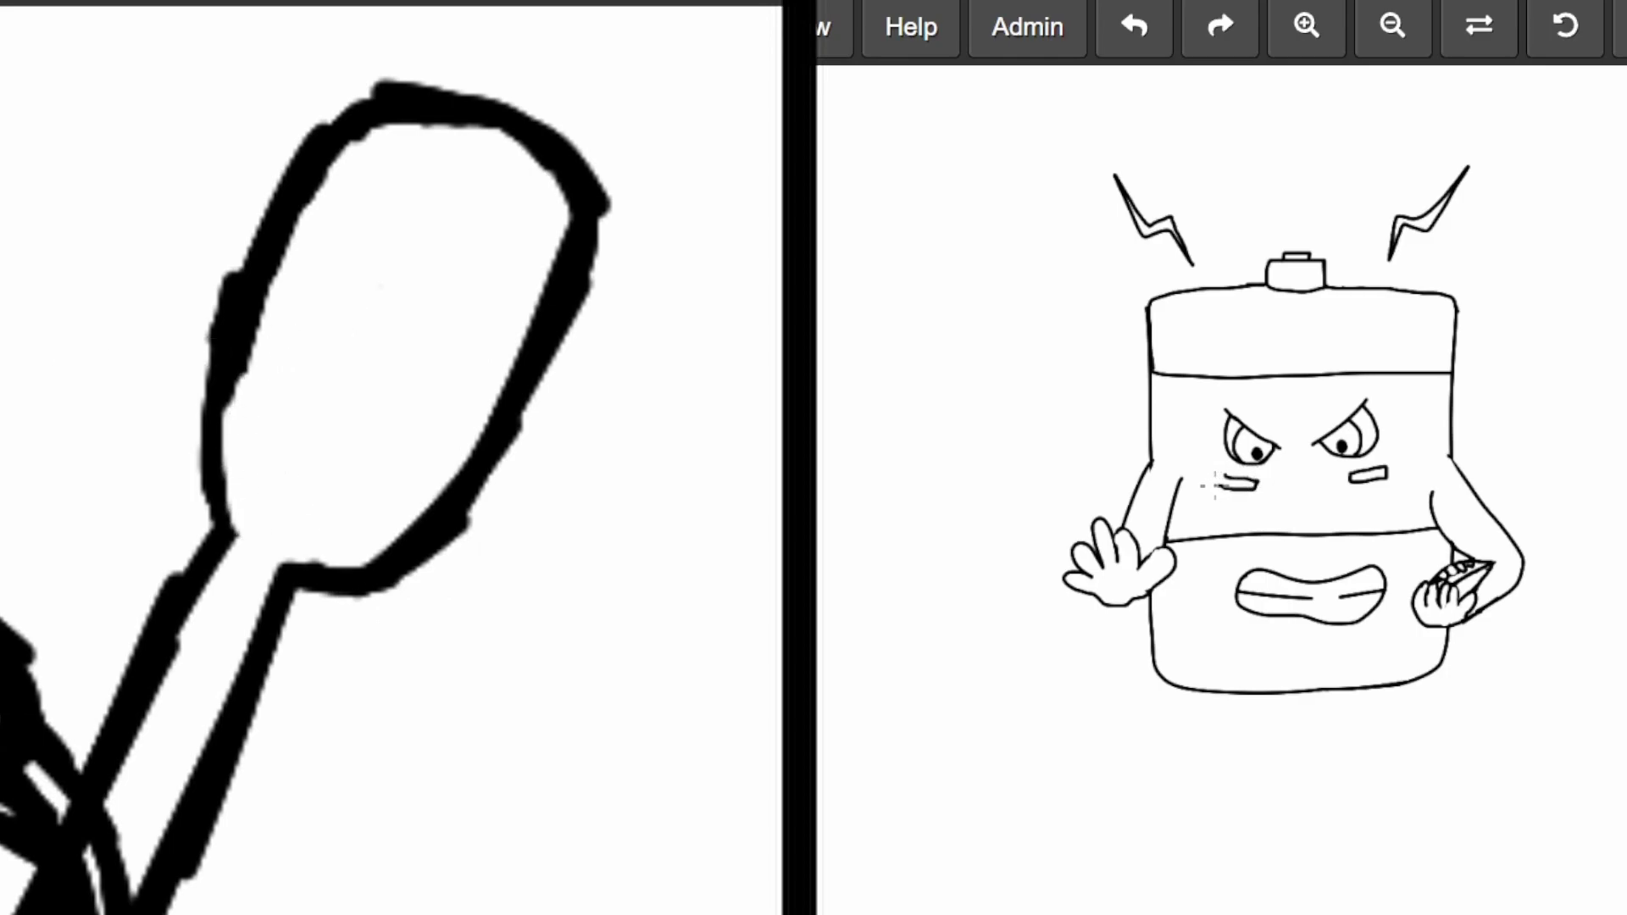
pyautogui.moveTo(246, 531)
pyautogui.mouseDown()
pyautogui.moveTo(212, 335)
pyautogui.moveTo(268, 219)
pyautogui.moveTo(400, 97)
pyautogui.mouseUp()
pyautogui.scroll(-5, 705, 378)
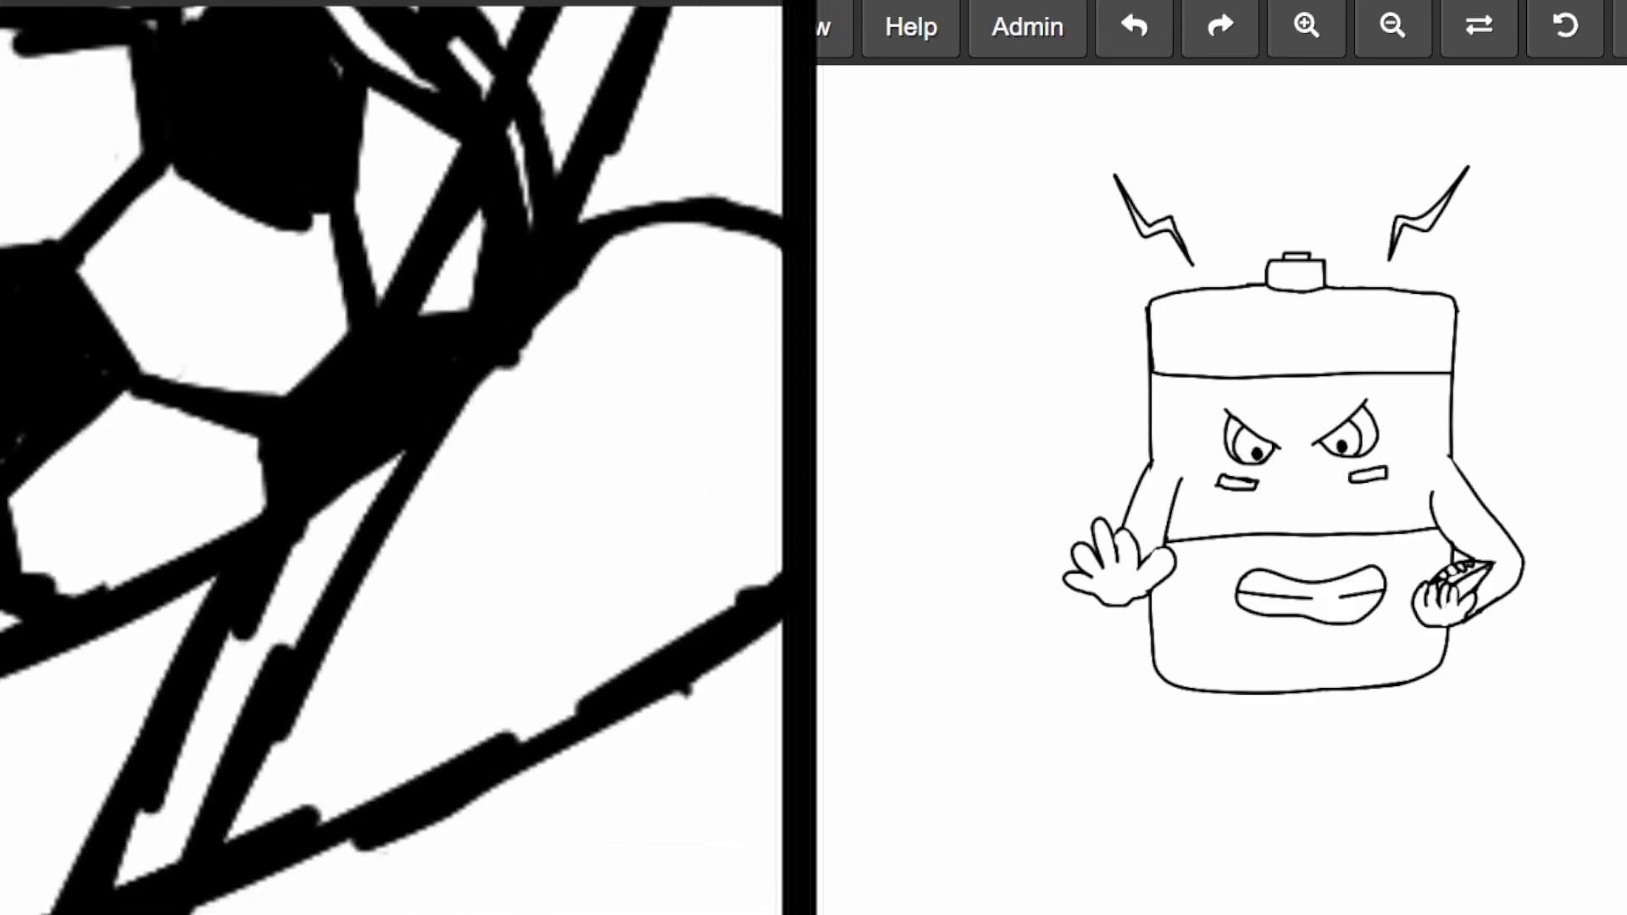
pyautogui.scroll(-5, 195, 505)
pyautogui.scroll(-3, 195, 505)
# - Draw and close the paddle's lower blade below the kayak
pyautogui.moveTo(217, 370)
pyautogui.mouseDown()
pyautogui.moveTo(90, 470)
pyautogui.moveTo(33, 630)
pyautogui.mouseUp()
pyautogui.moveTo(310, 414); pyautogui.dragTo(344, 640)
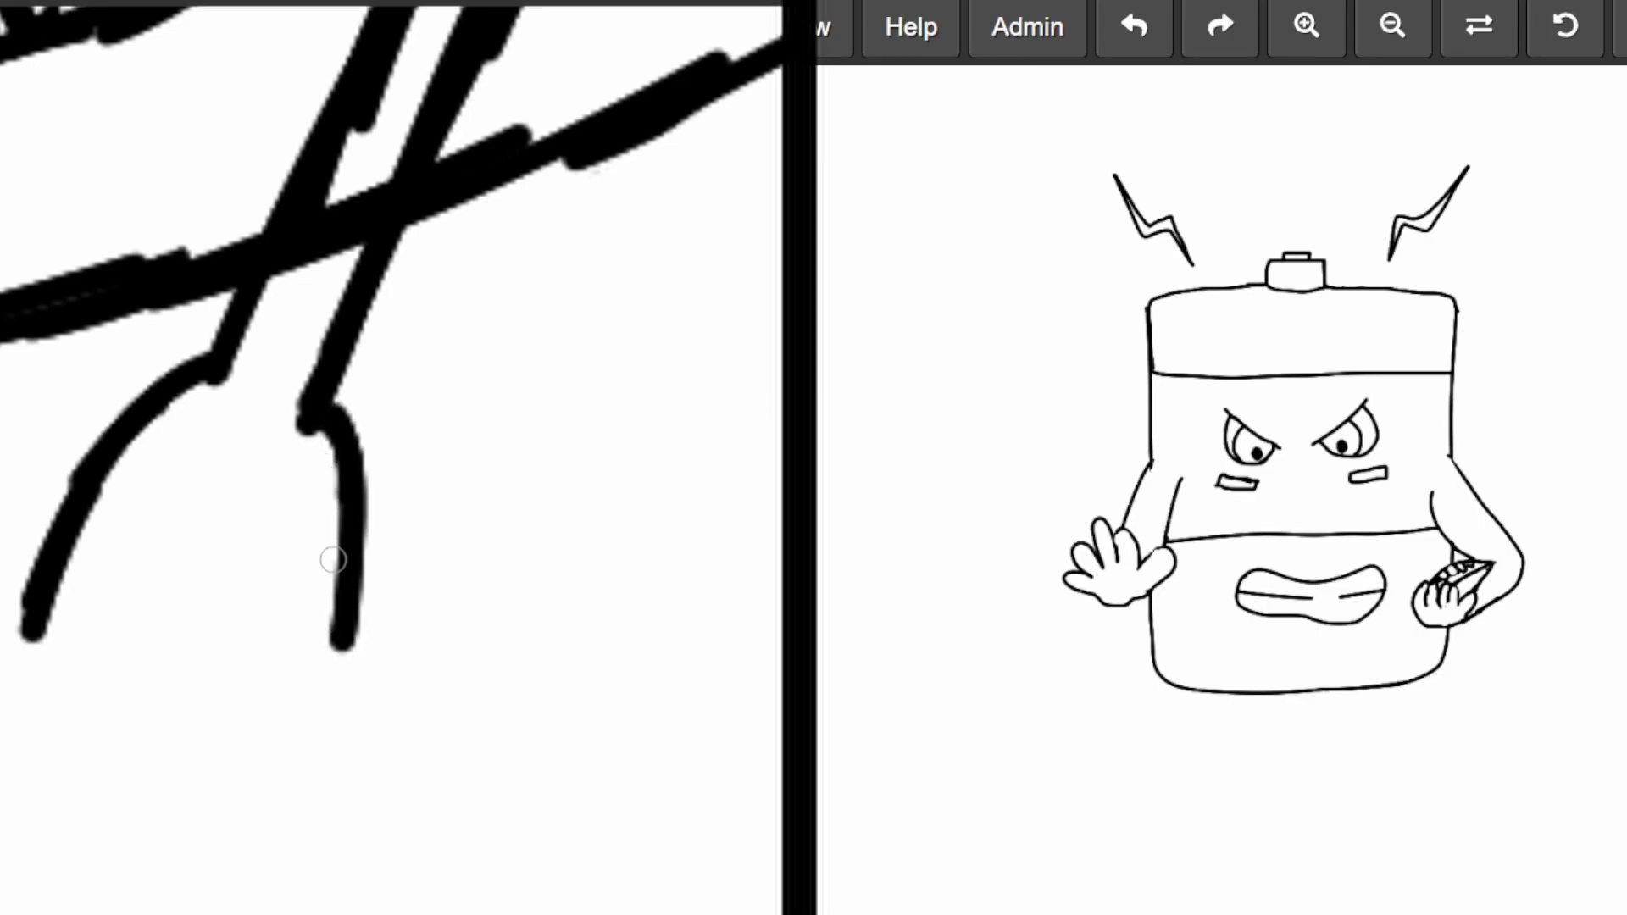
pyautogui.moveTo(336, 490); pyautogui.dragTo(287, 684)
pyautogui.moveTo(10, 756); pyautogui.dragTo(407, 561)
pyautogui.moveTo(15, 738); pyautogui.dragTo(54, 545)
pyautogui.moveTo(29, 687); pyautogui.dragTo(125, 455)
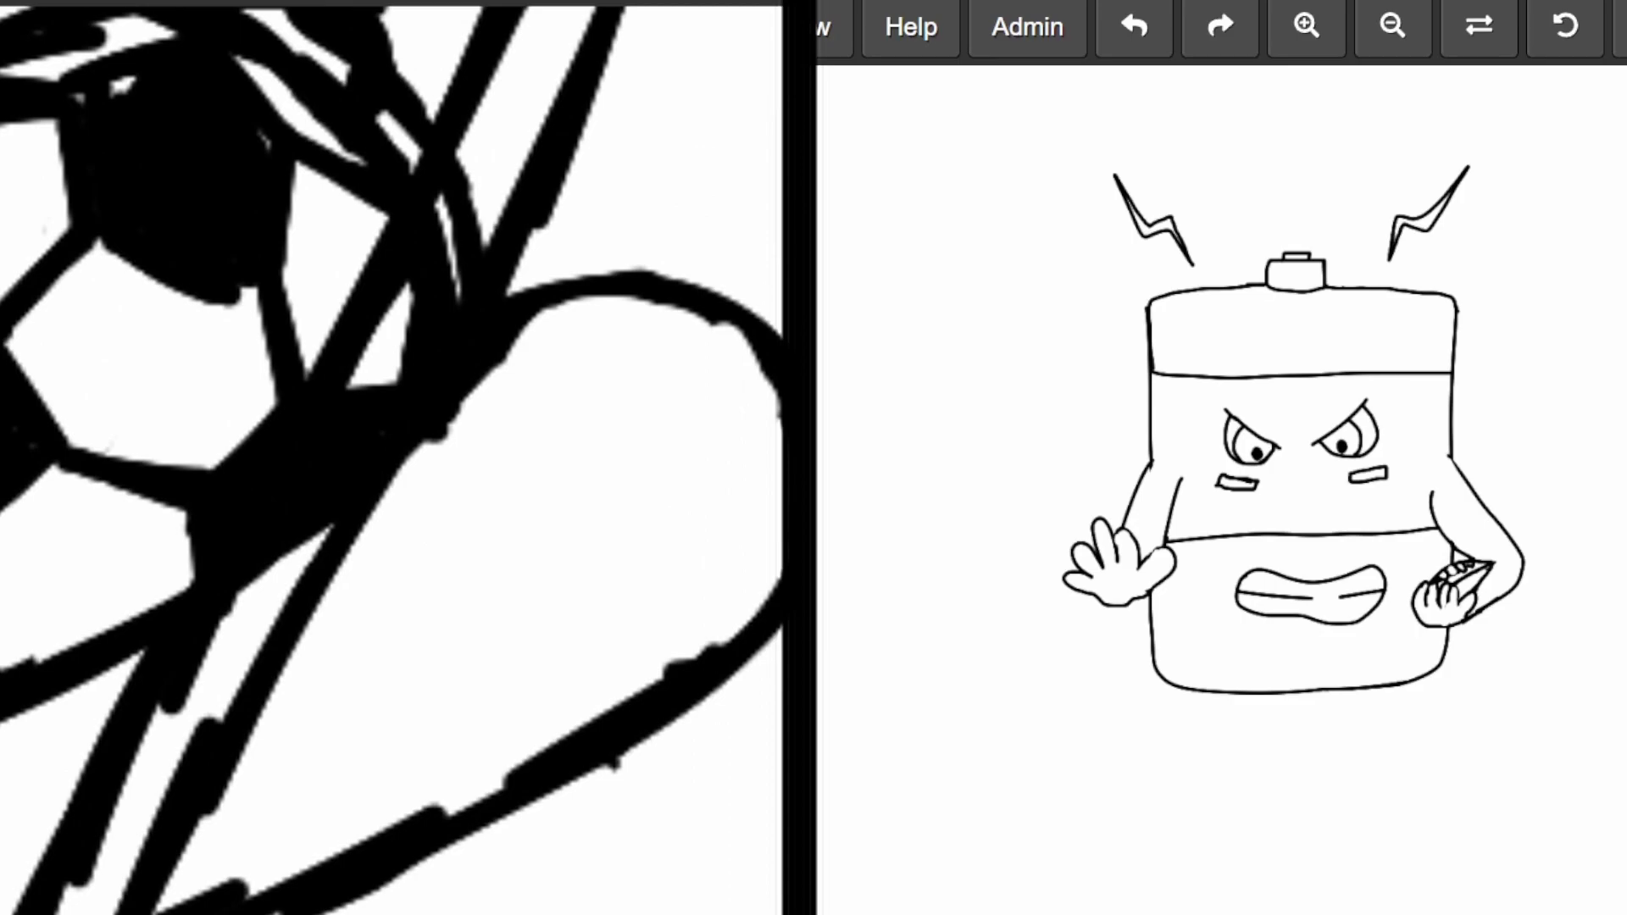
# - Fill the battery's lower body and middle band green and its top band grey-green, then erase kayak outline gaps
pyautogui.click(1345, 660)
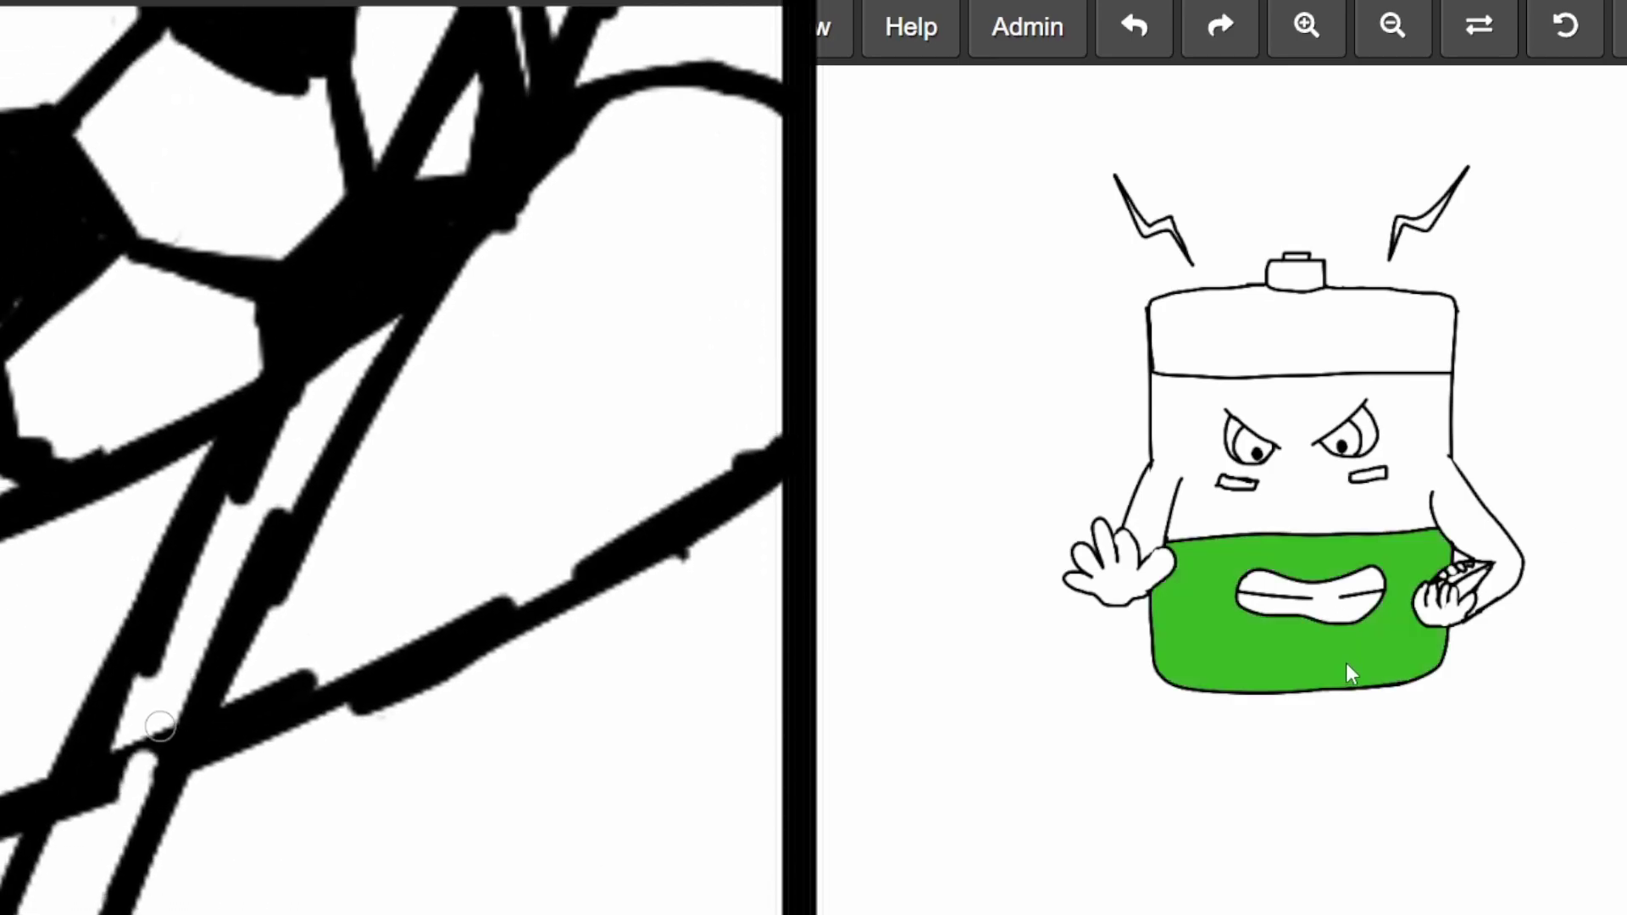
pyautogui.click(1333, 513)
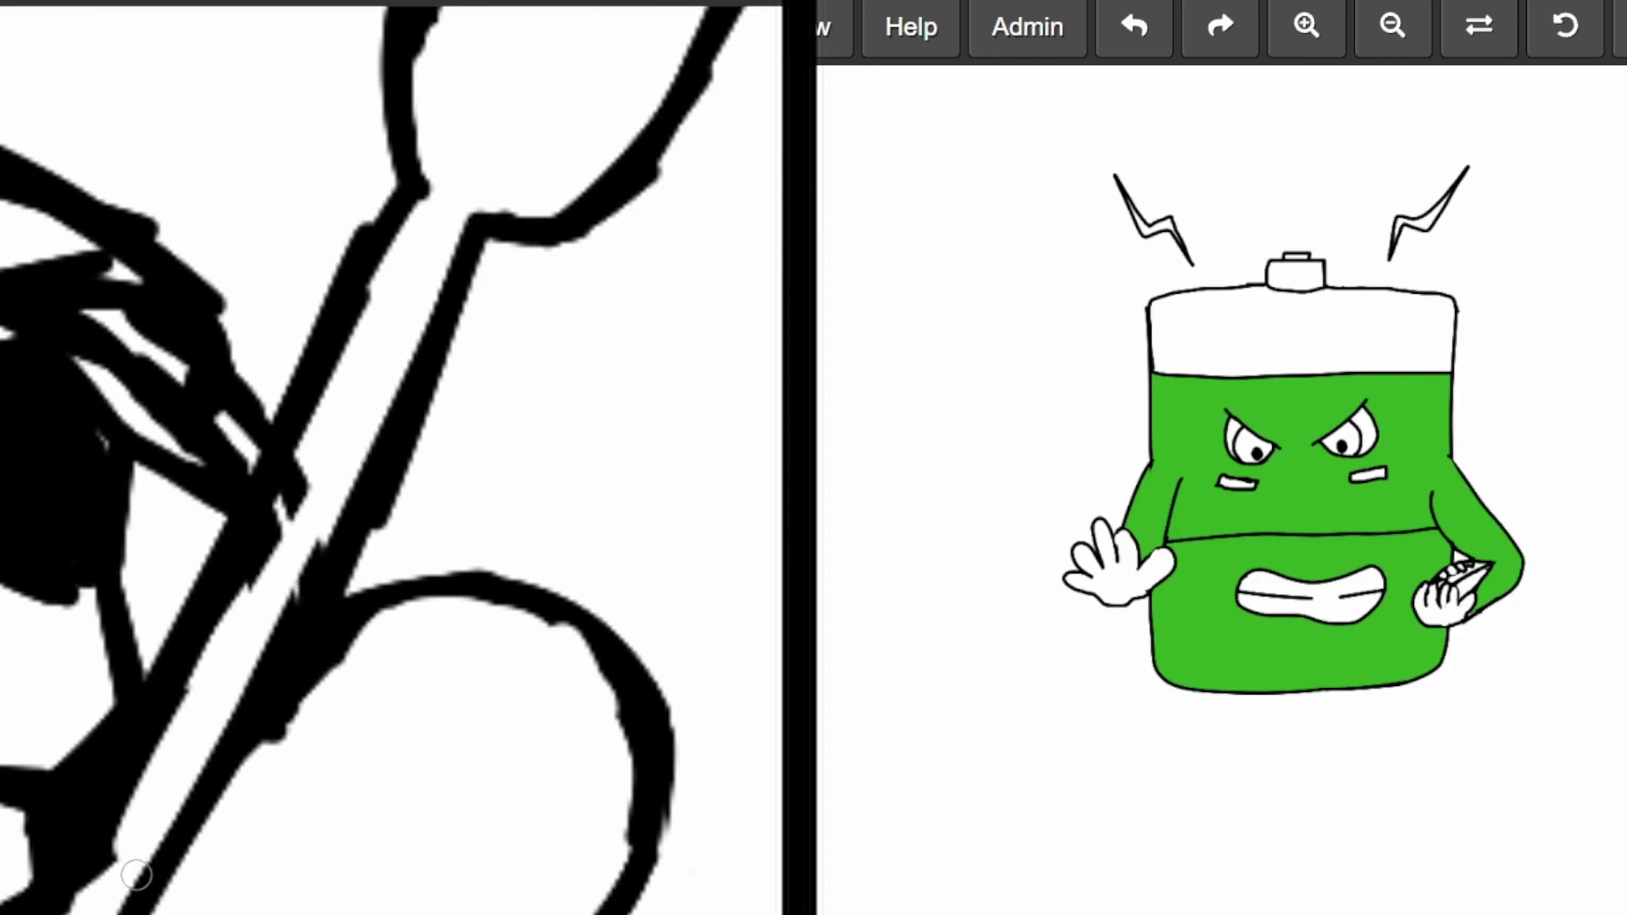
pyautogui.click(1444, 342)
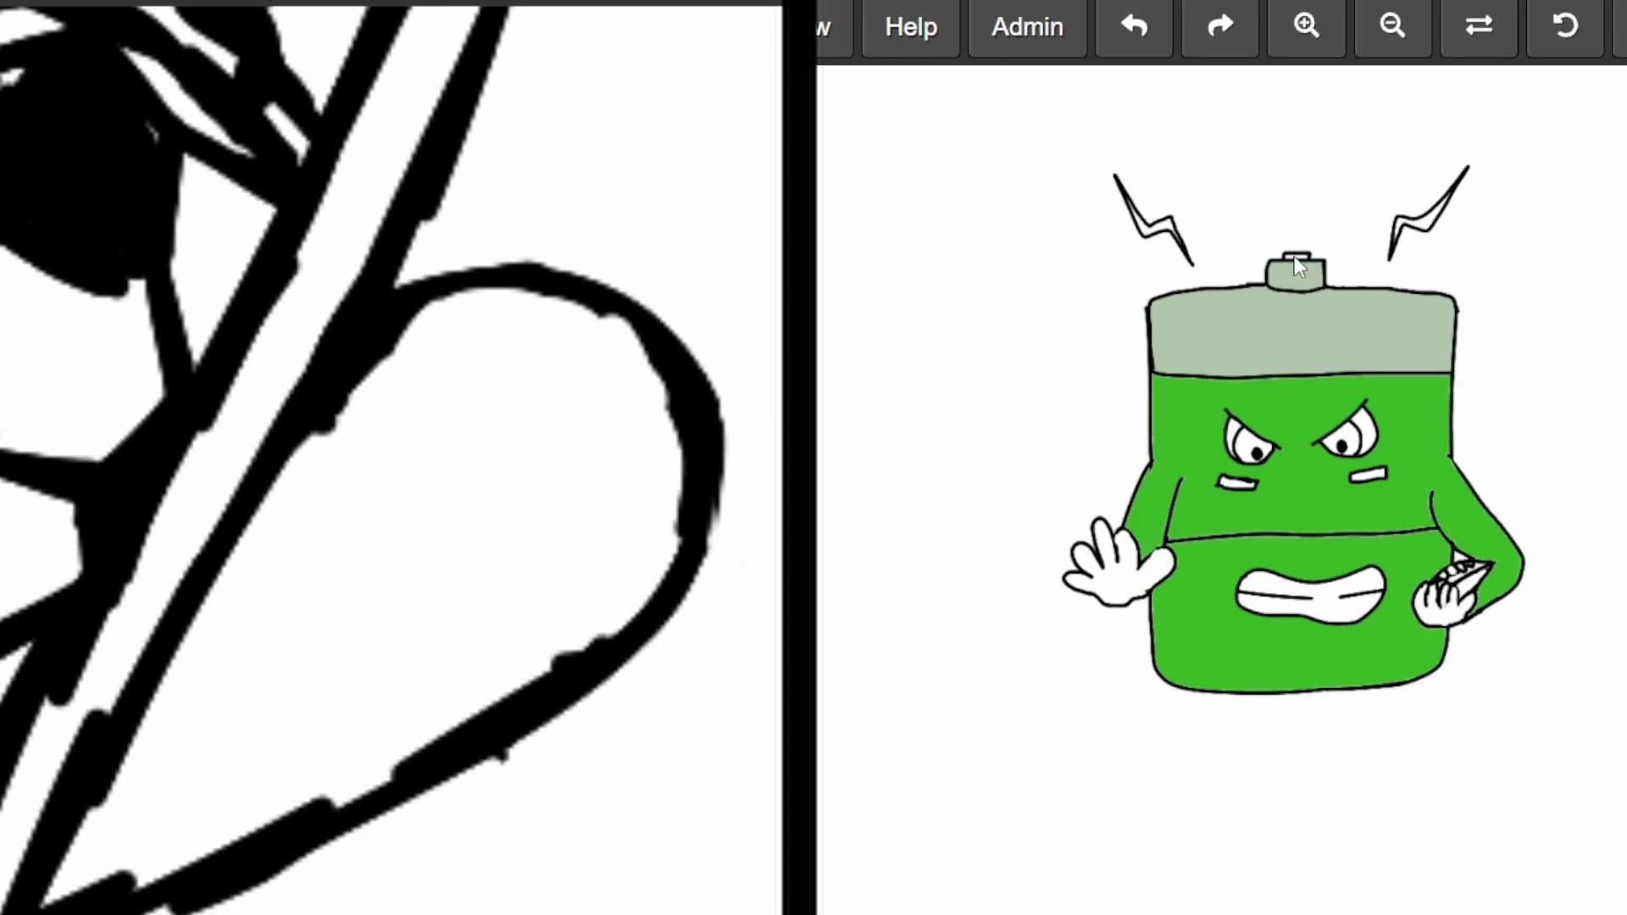
pyautogui.moveTo(210, 356); pyautogui.dragTo(585, 687)
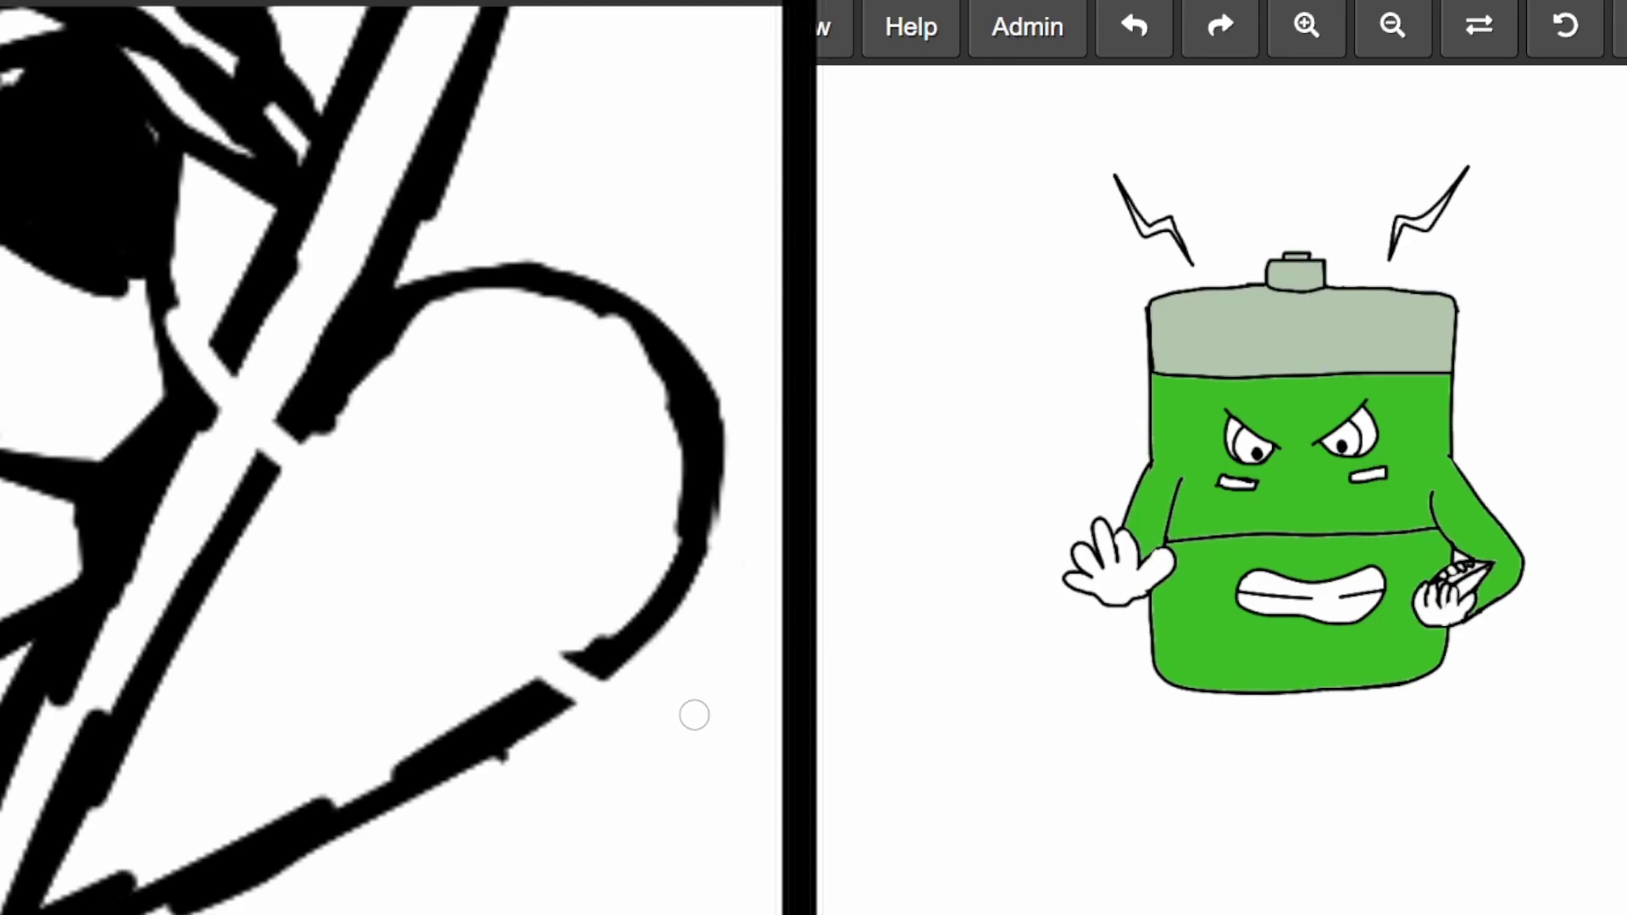
# - Fill both lightning bolts yellow, both hands green, and both under-eye marks black
pyautogui.click(1422, 223)
pyautogui.click(1152, 234)
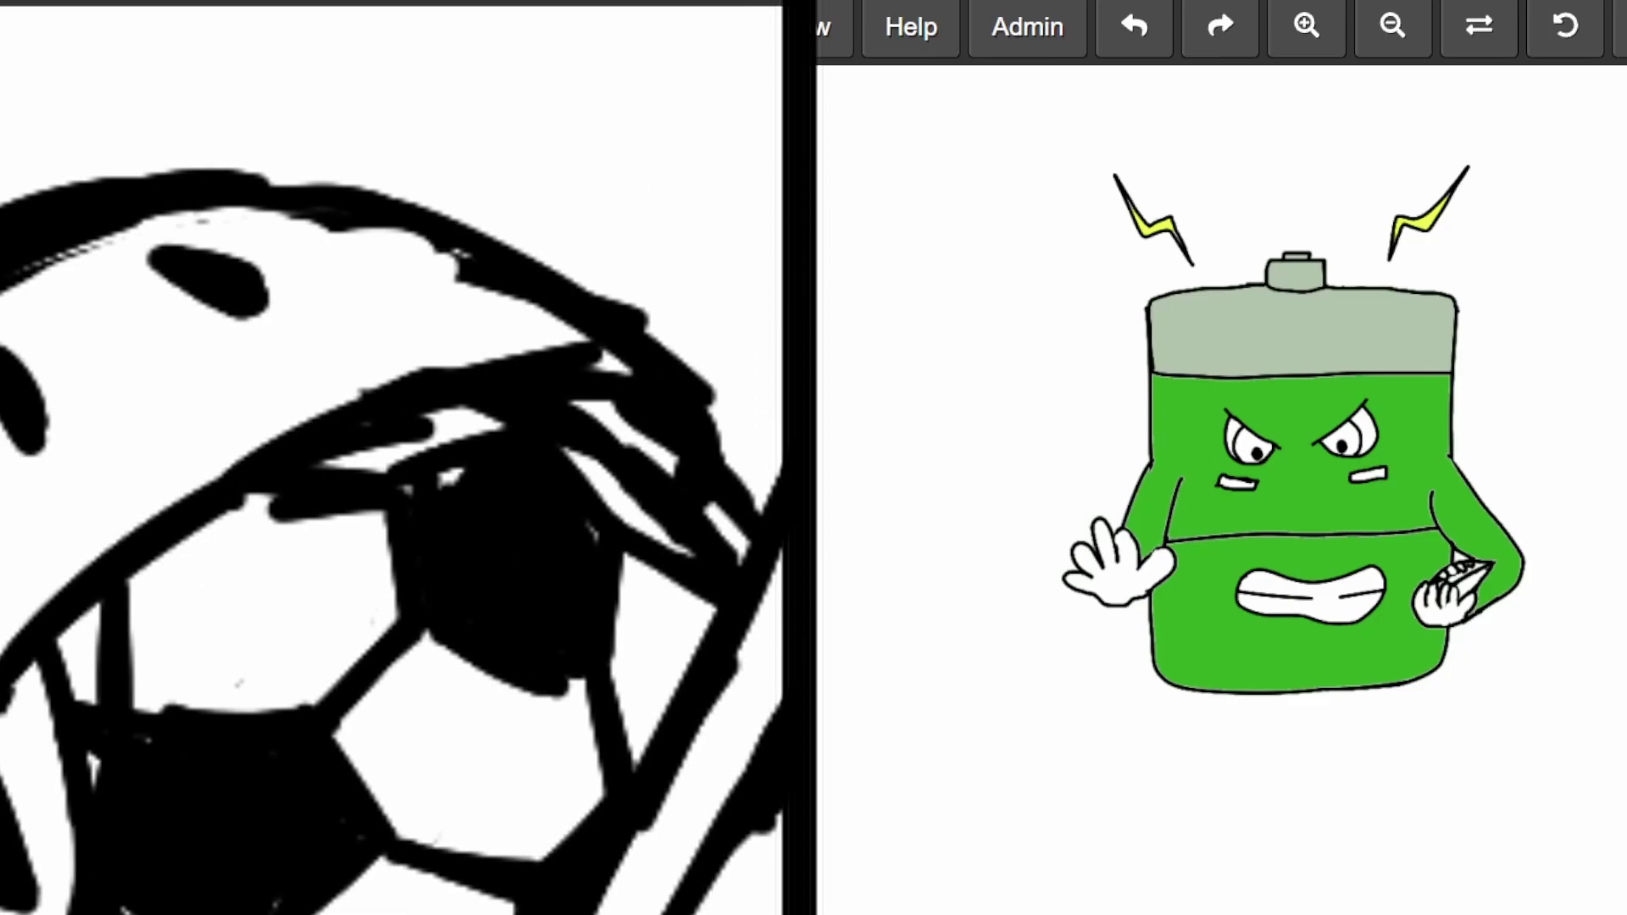
pyautogui.click(1125, 579)
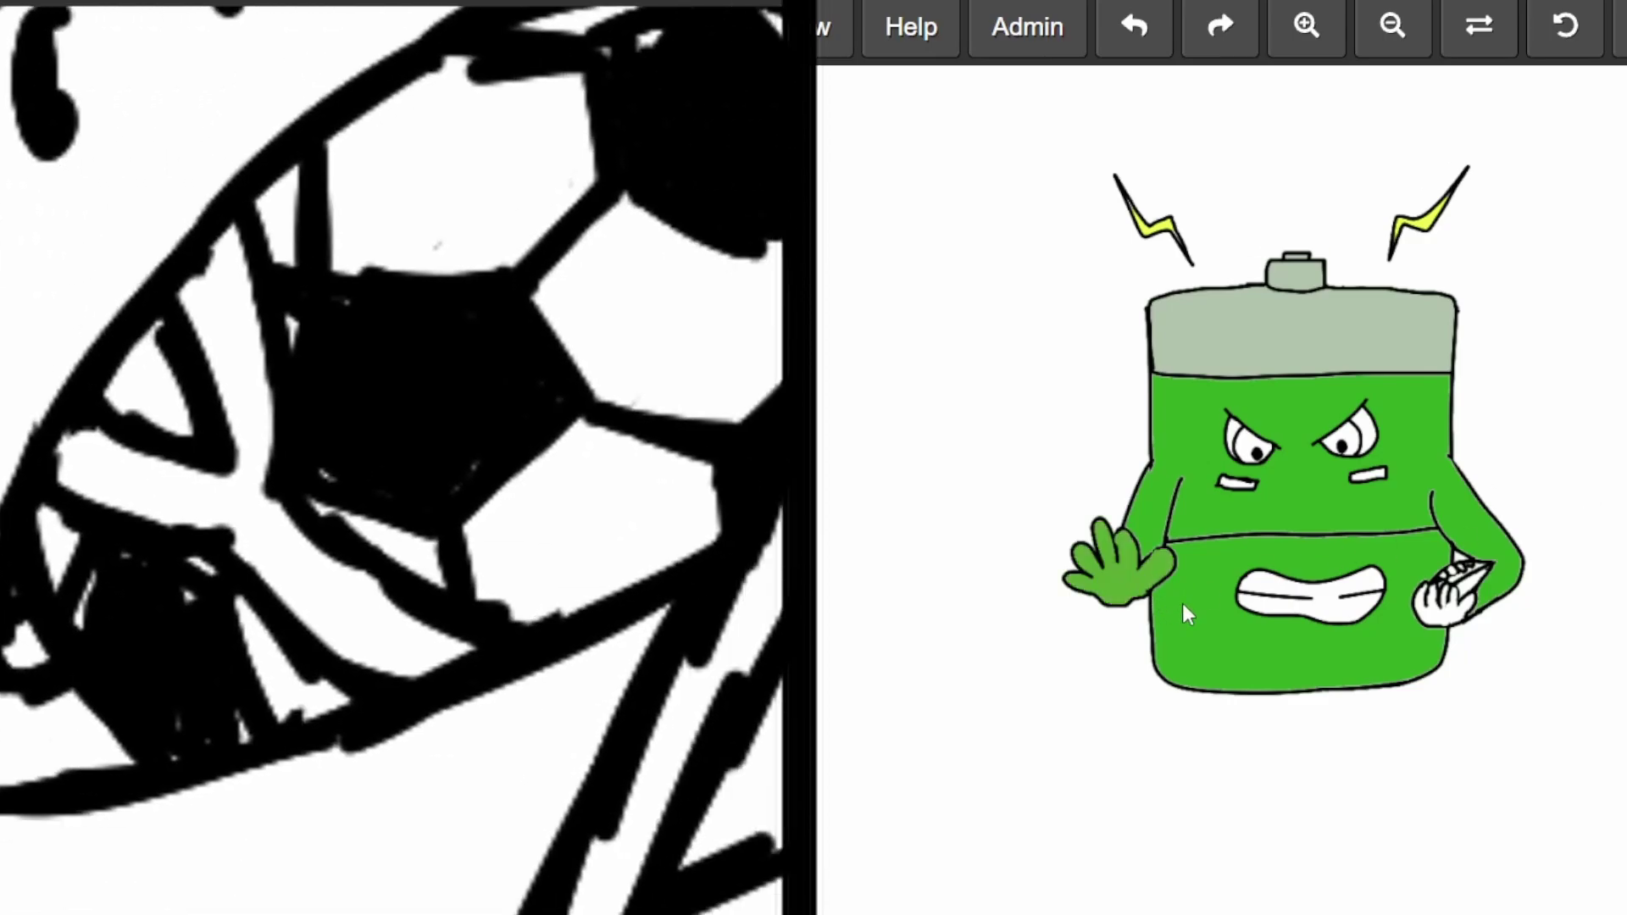
pyautogui.click(1447, 608)
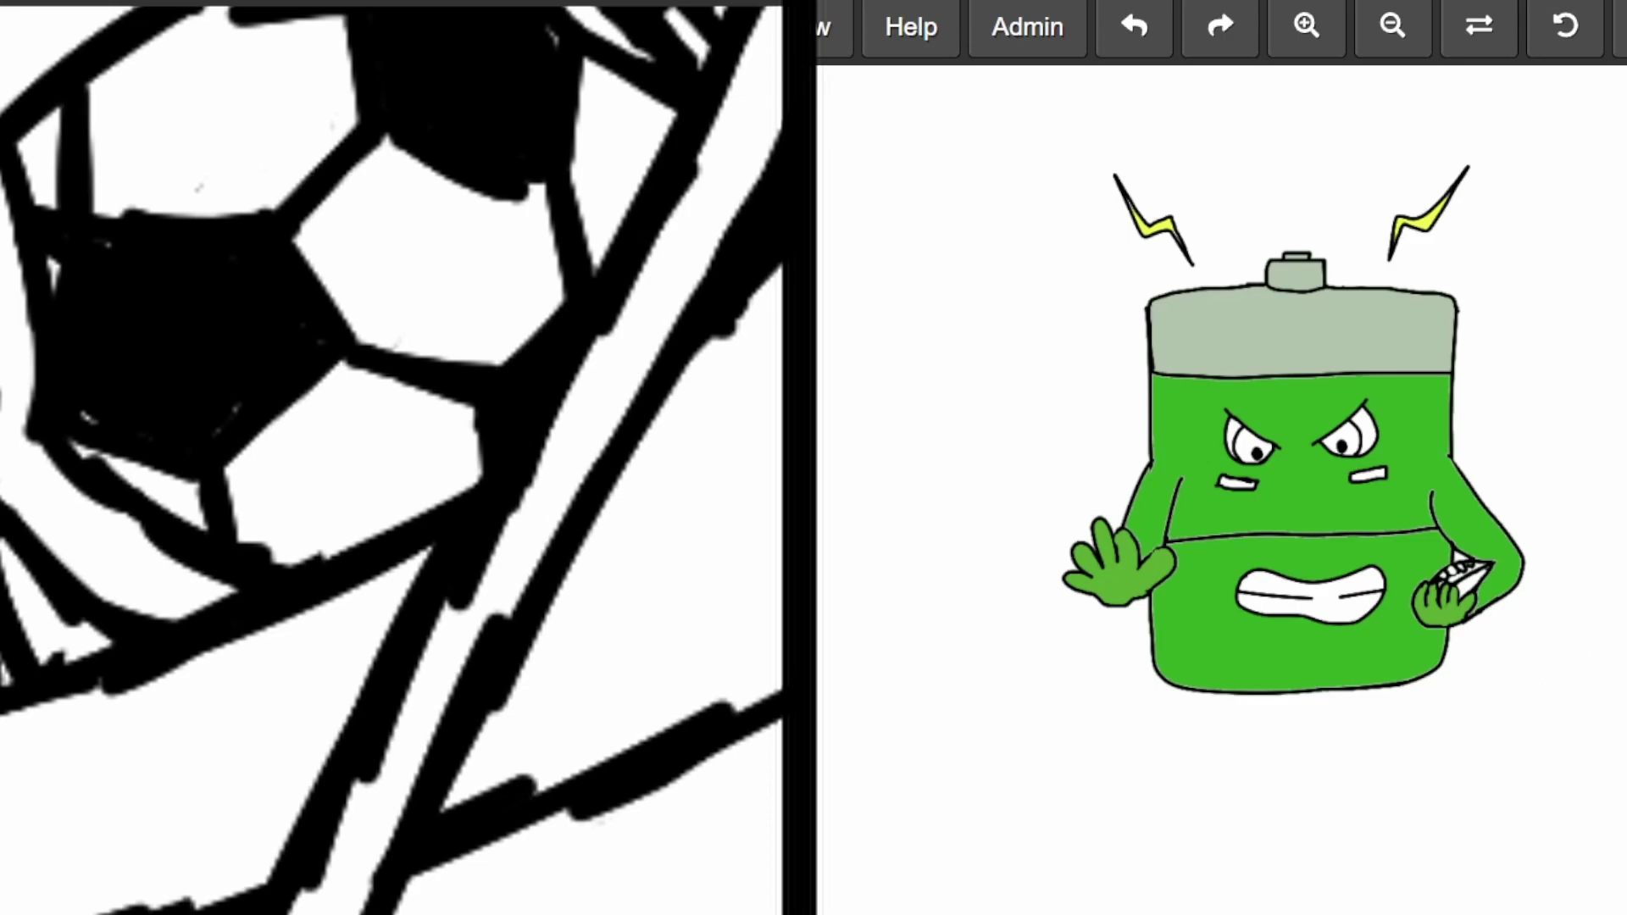
pyautogui.click(1367, 481)
pyautogui.click(1235, 483)
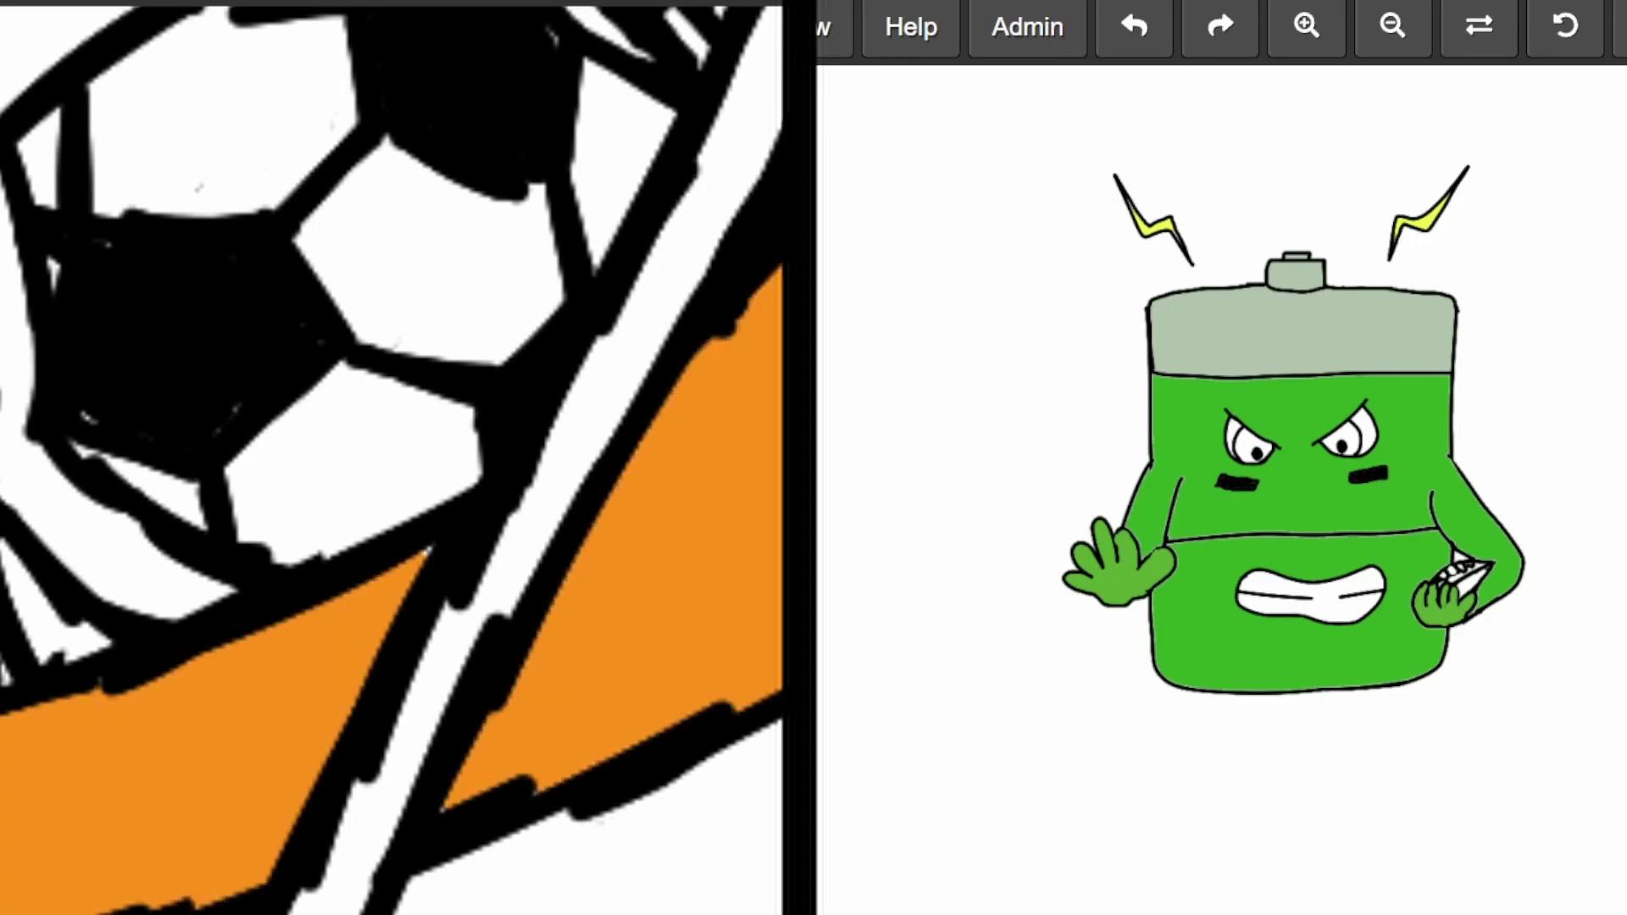
# - Fill both battery eyes light green and the object in its right hand brown
pyautogui.click(1359, 439)
pyautogui.click(1252, 446)
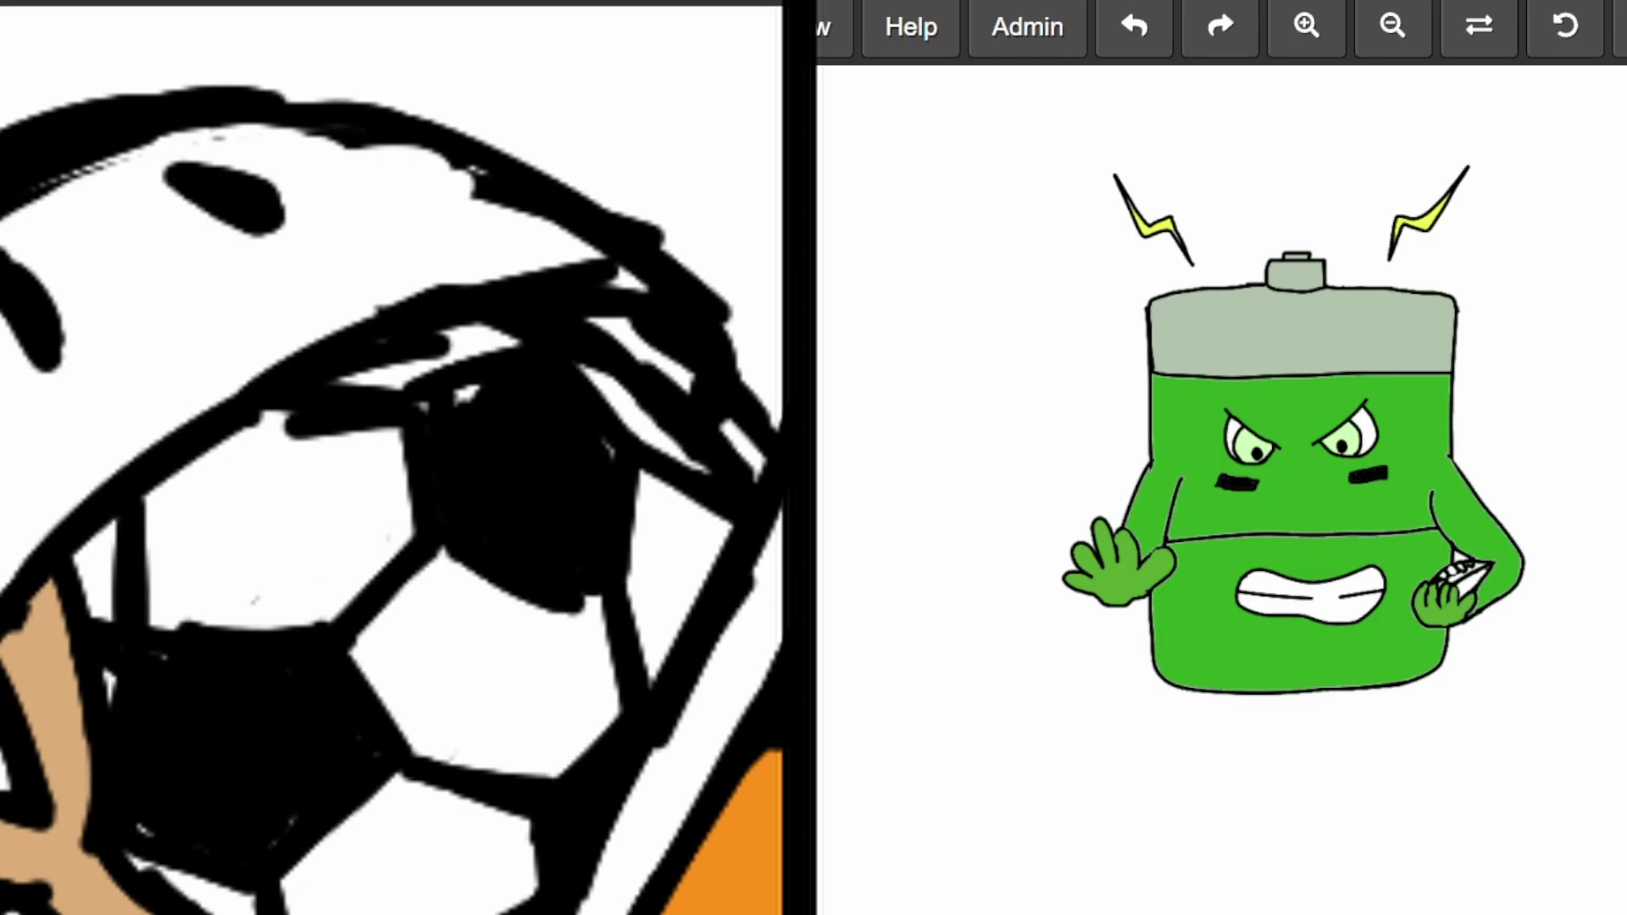
pyautogui.click(1459, 578)
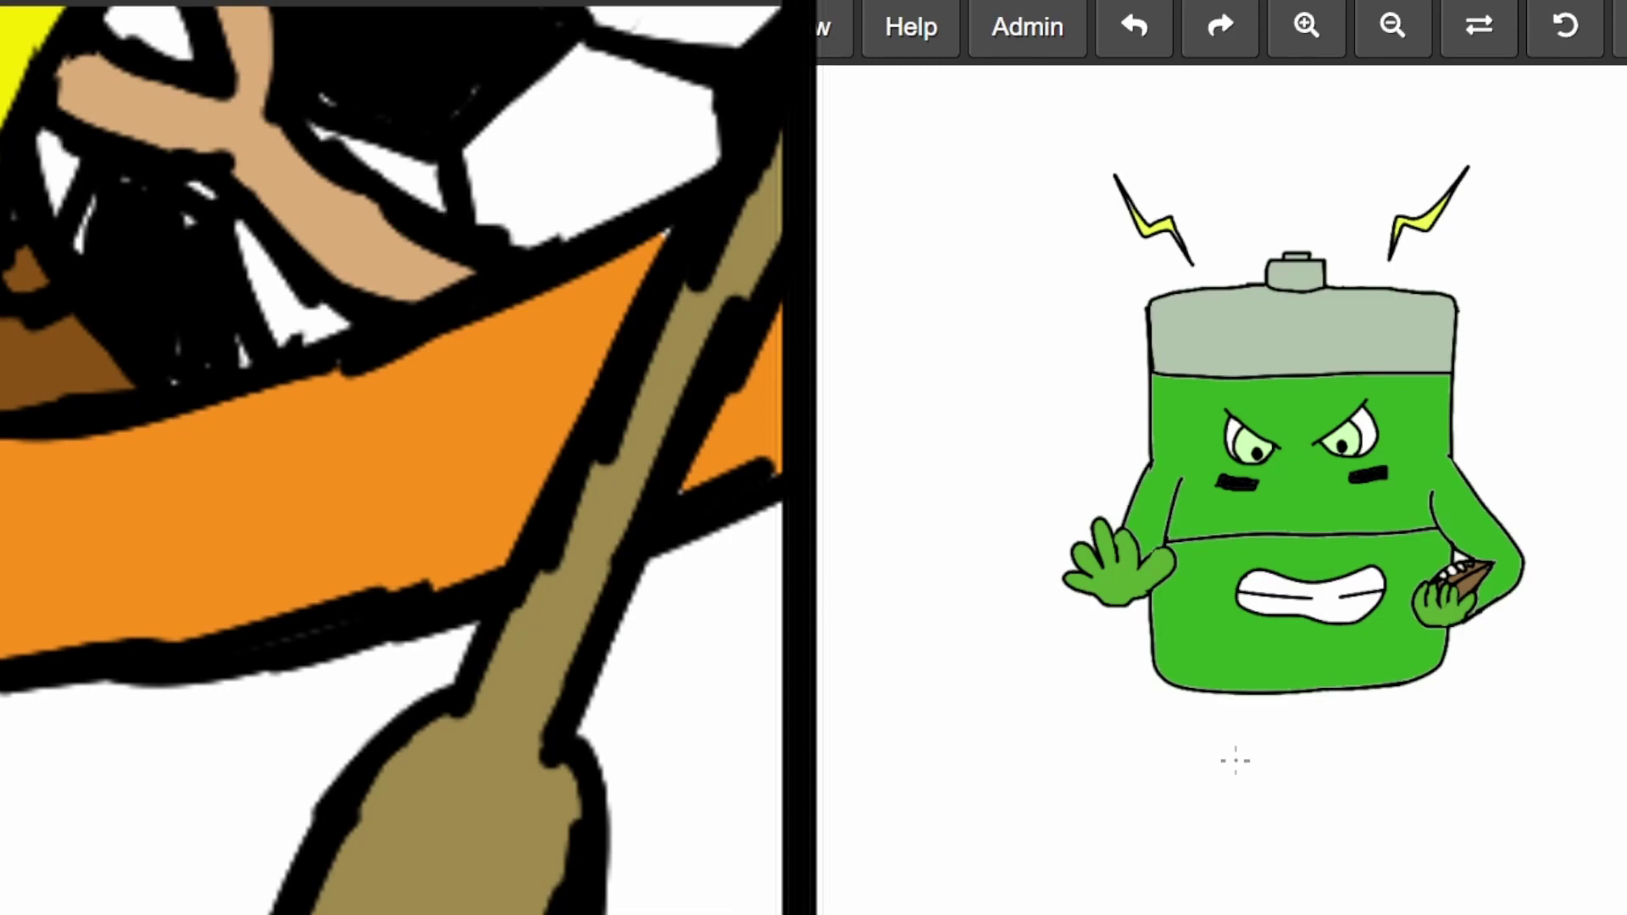
# - Hand-letter "It's chargin TIME!" in yellow below the battery, finishing with the exclamation mark
pyautogui.moveTo(1153, 716)
pyautogui.mouseDown()
pyautogui.moveTo(1204, 716)
pyautogui.moveTo(1201, 749)
pyautogui.moveTo(1229, 727)
pyautogui.moveTo(1228, 755)
pyautogui.moveTo(1242, 720)
pyautogui.moveTo(1262, 719)
pyautogui.moveTo(1263, 750)
pyautogui.mouseUp()
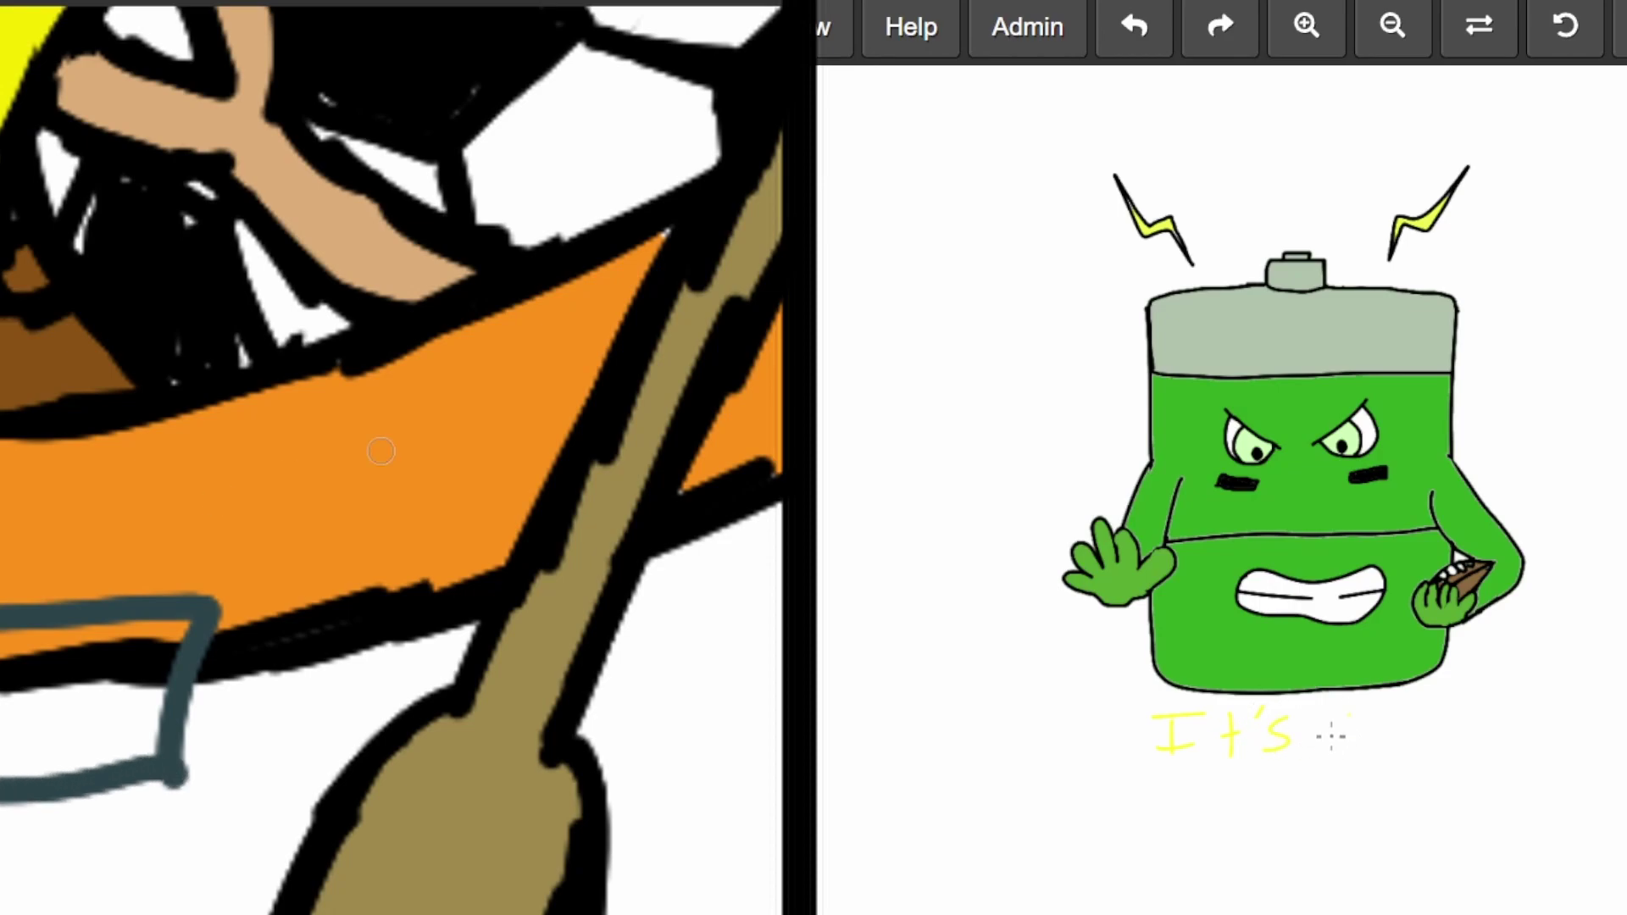
pyautogui.moveTo(1371, 730)
pyautogui.mouseDown()
pyautogui.moveTo(1411, 720)
pyautogui.moveTo(1487, 751)
pyautogui.mouseUp()
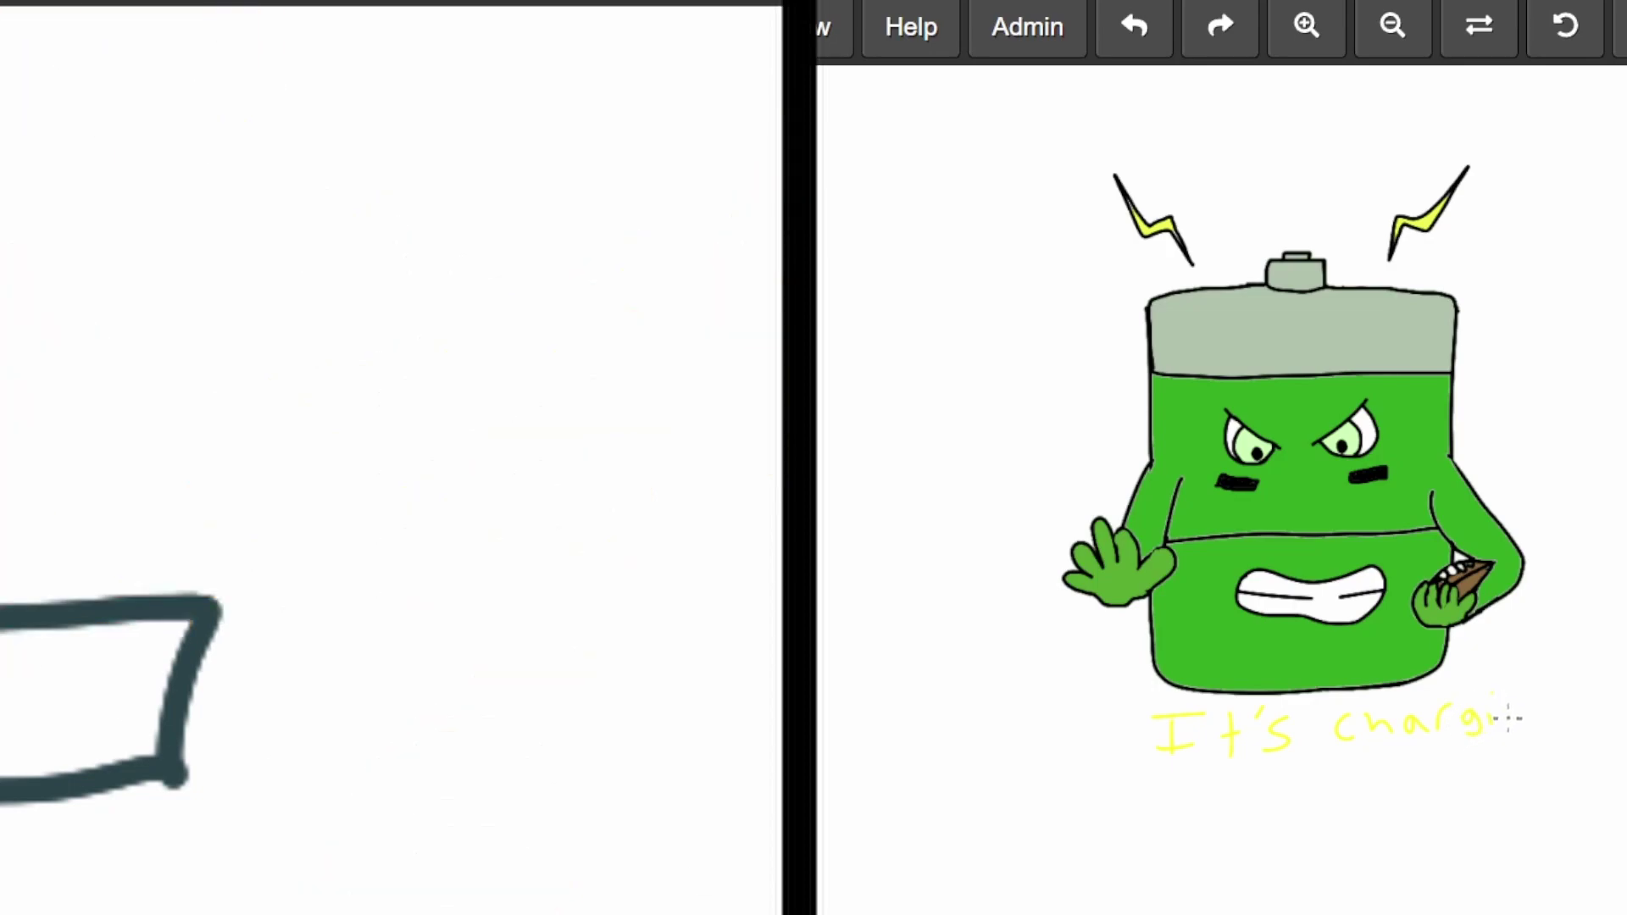
pyautogui.moveTo(1232, 782)
pyautogui.mouseDown()
pyautogui.moveTo(1230, 823)
pyautogui.moveTo(1348, 811)
pyautogui.moveTo(1429, 767)
pyautogui.mouseUp()
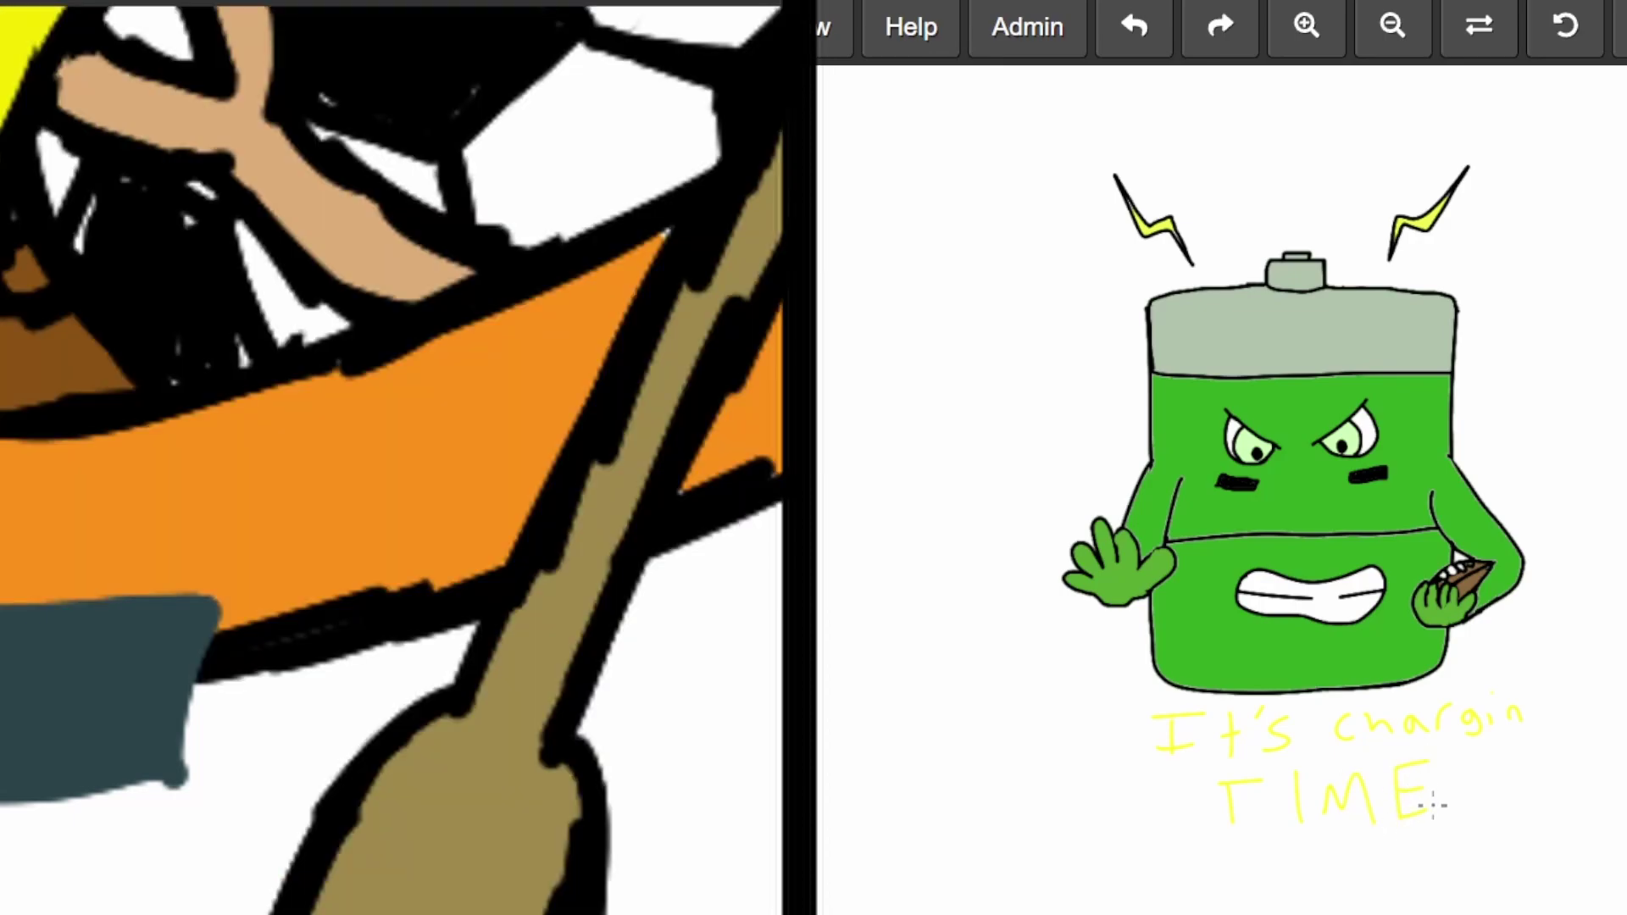
pyautogui.click(1450, 805)
pyautogui.moveTo(1454, 763); pyautogui.dragTo(1453, 794)
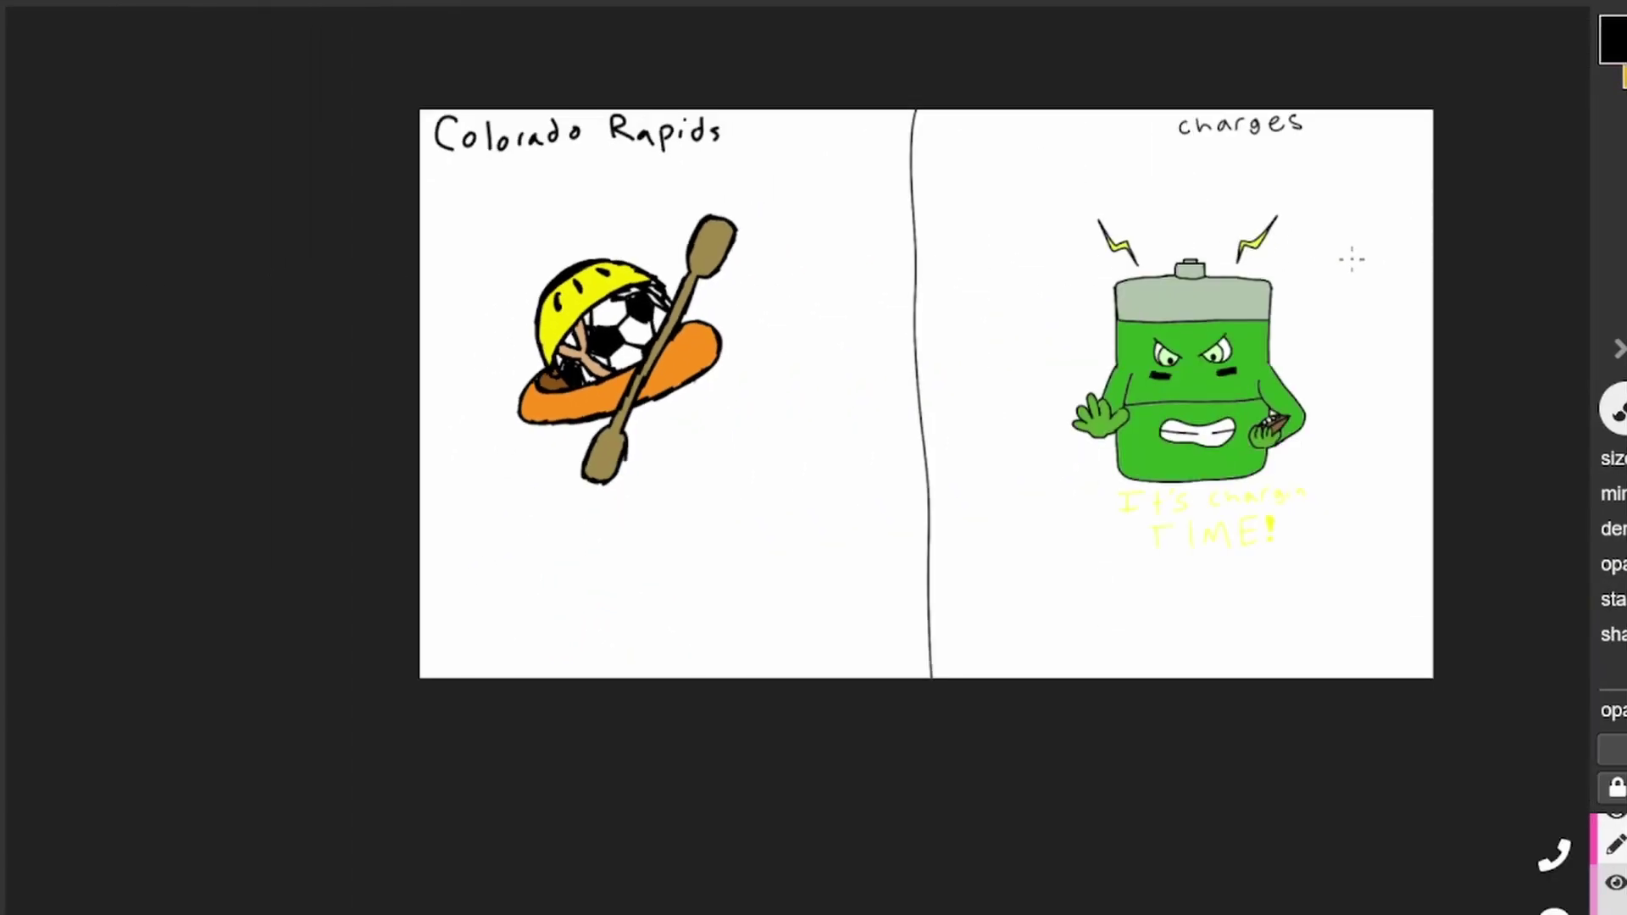
pyautogui.scroll(1, 1352, 259)
pyautogui.scroll(1, 662, 251)
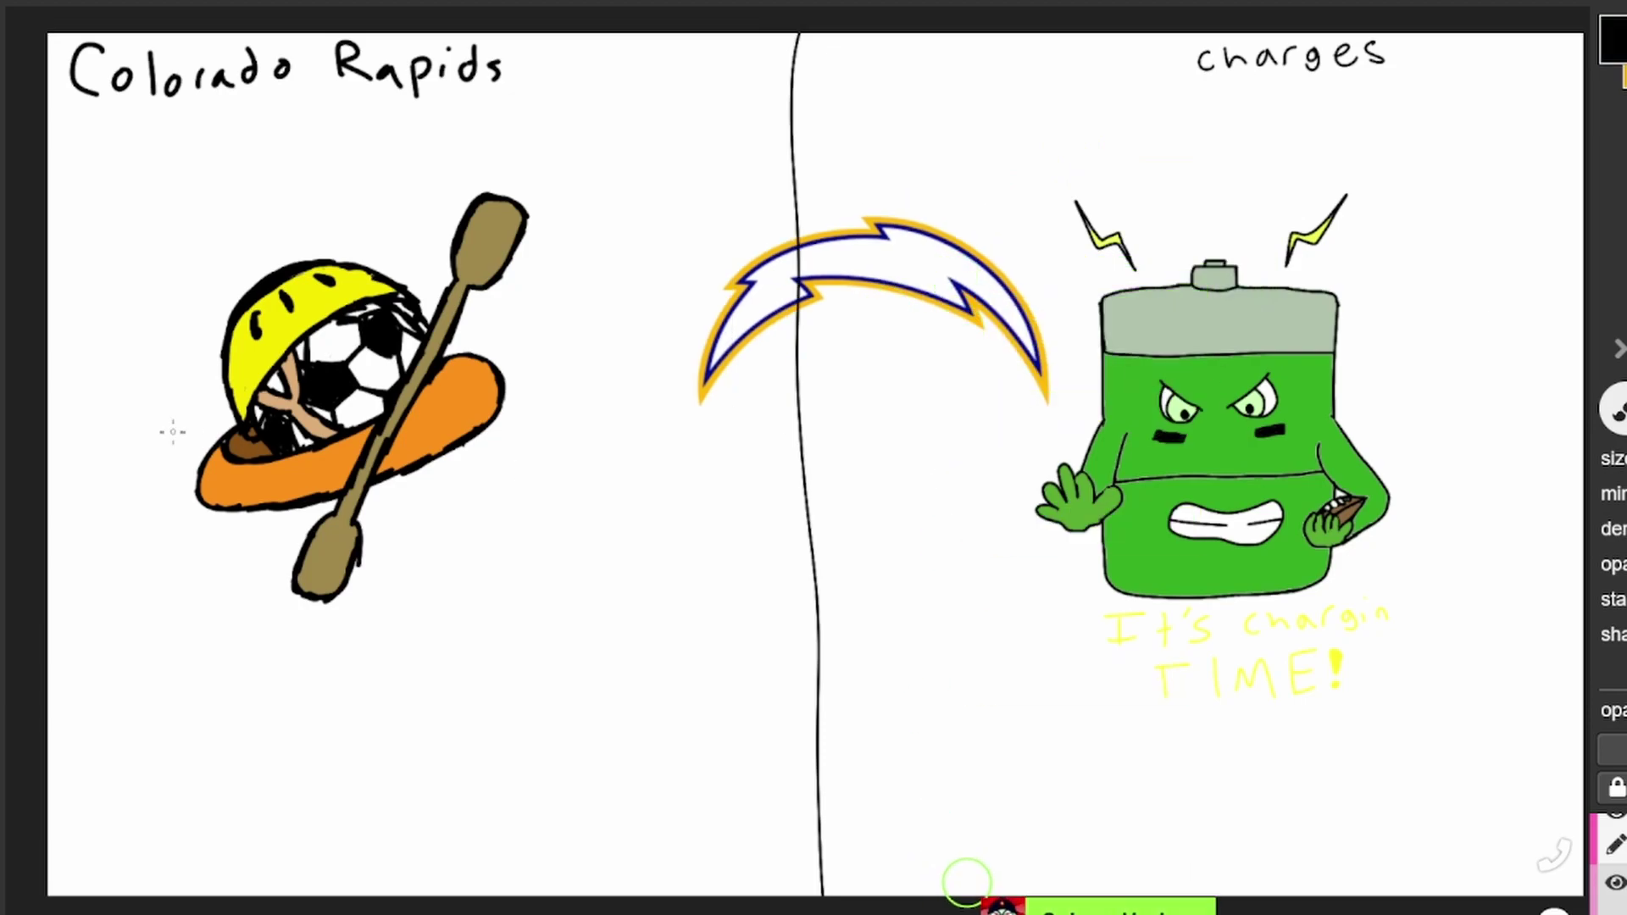
# - Trace a lightning bolt over the reference logo, then delete the Chargers logo and the traced outline
pyautogui.moveTo(648, 641)
pyautogui.mouseDown()
pyautogui.moveTo(725, 448)
pyautogui.moveTo(778, 547)
pyautogui.moveTo(668, 623)
pyautogui.moveTo(630, 681)
pyautogui.mouseUp()
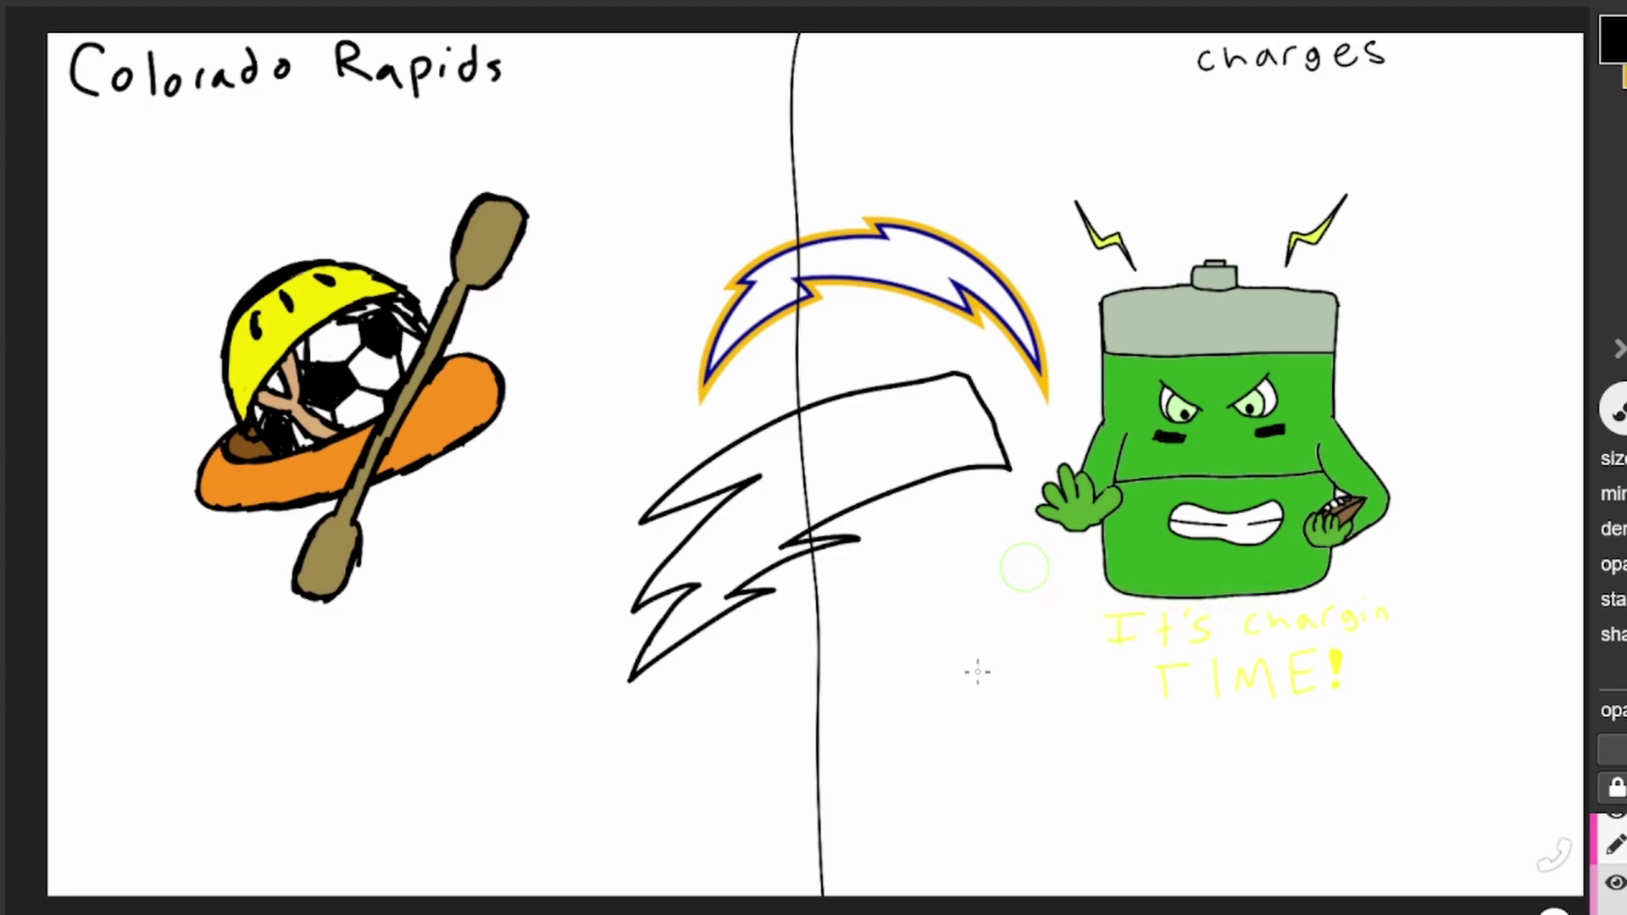
pyautogui.press('Delete')
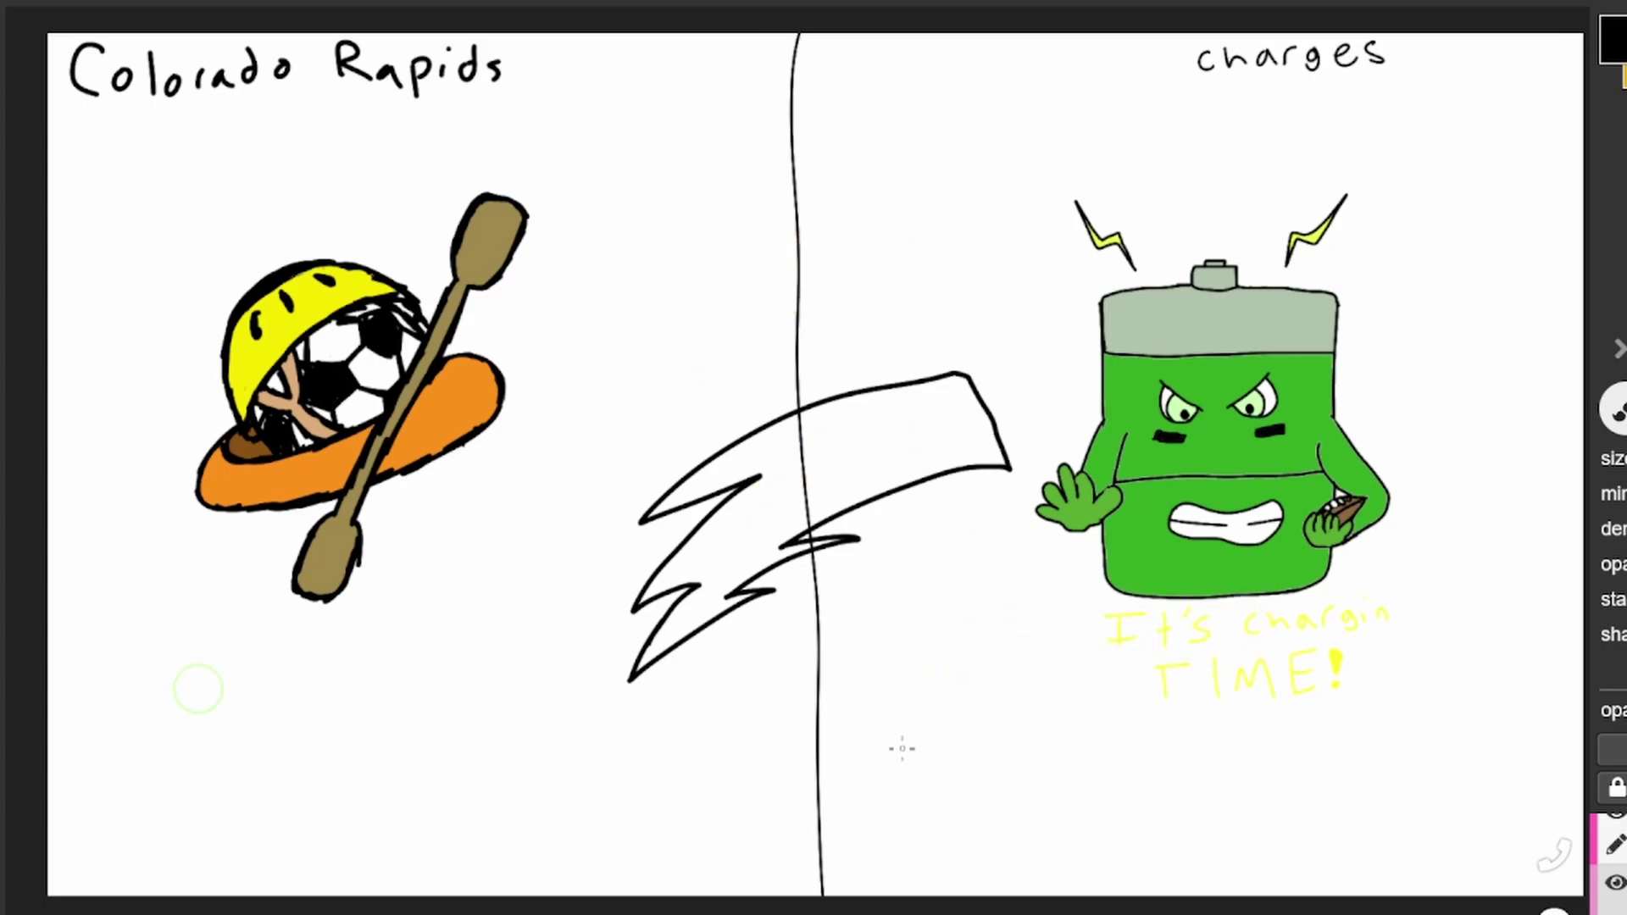
pyautogui.press('Delete')
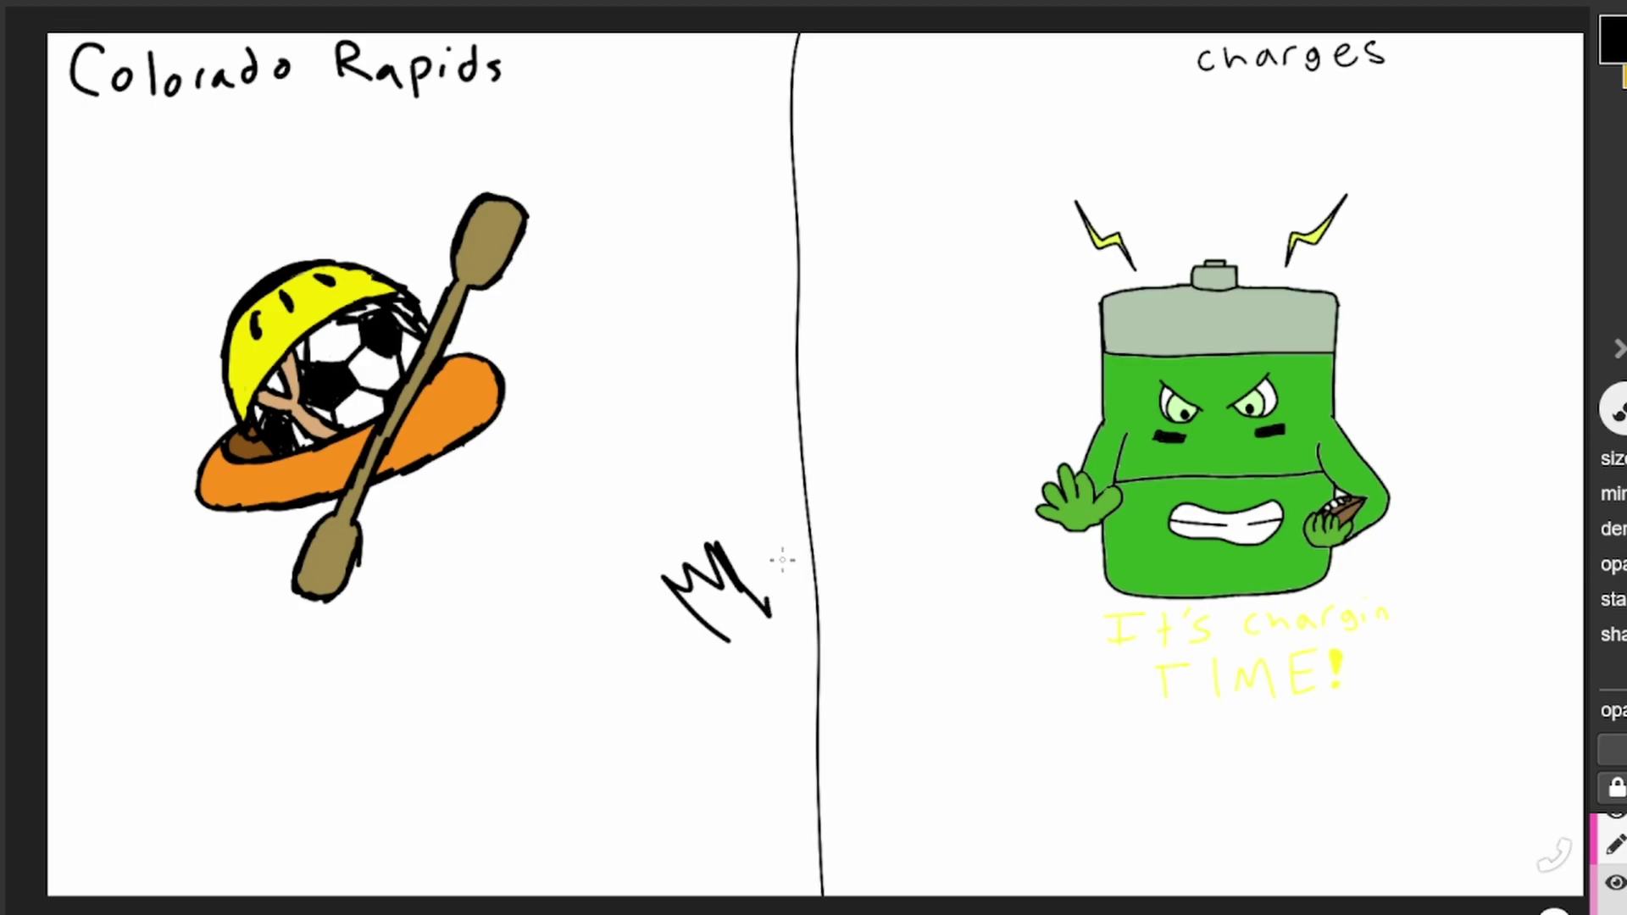
# - Sketch a zigzag bolt between the drawings, undo it, and delete the Chargers shield logo
pyautogui.moveTo(772, 611)
pyautogui.mouseDown()
pyautogui.moveTo(912, 211)
pyautogui.moveTo(863, 321)
pyautogui.mouseUp()
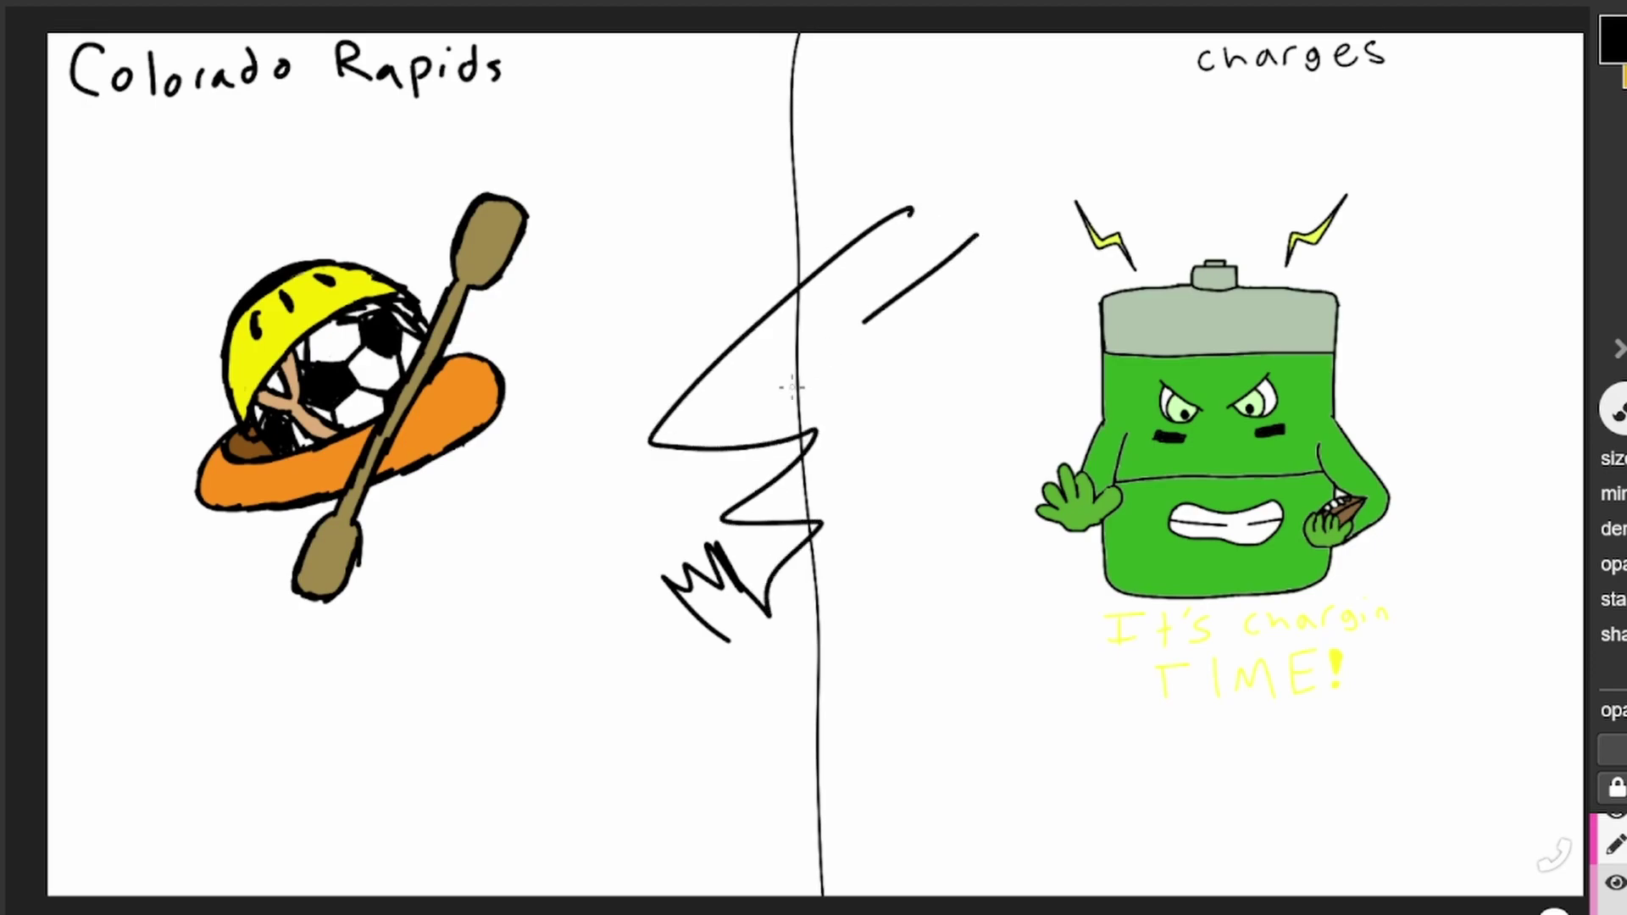
pyautogui.moveTo(792, 388)
pyautogui.mouseDown()
pyautogui.moveTo(900, 464)
pyautogui.moveTo(778, 609)
pyautogui.moveTo(850, 566)
pyautogui.moveTo(843, 636)
pyautogui.moveTo(815, 610)
pyautogui.mouseUp()
pyautogui.hotkey('ctrl', 'z')
pyautogui.hotkey('ctrl', 'z')
pyautogui.hotkey('ctrl', 'z')
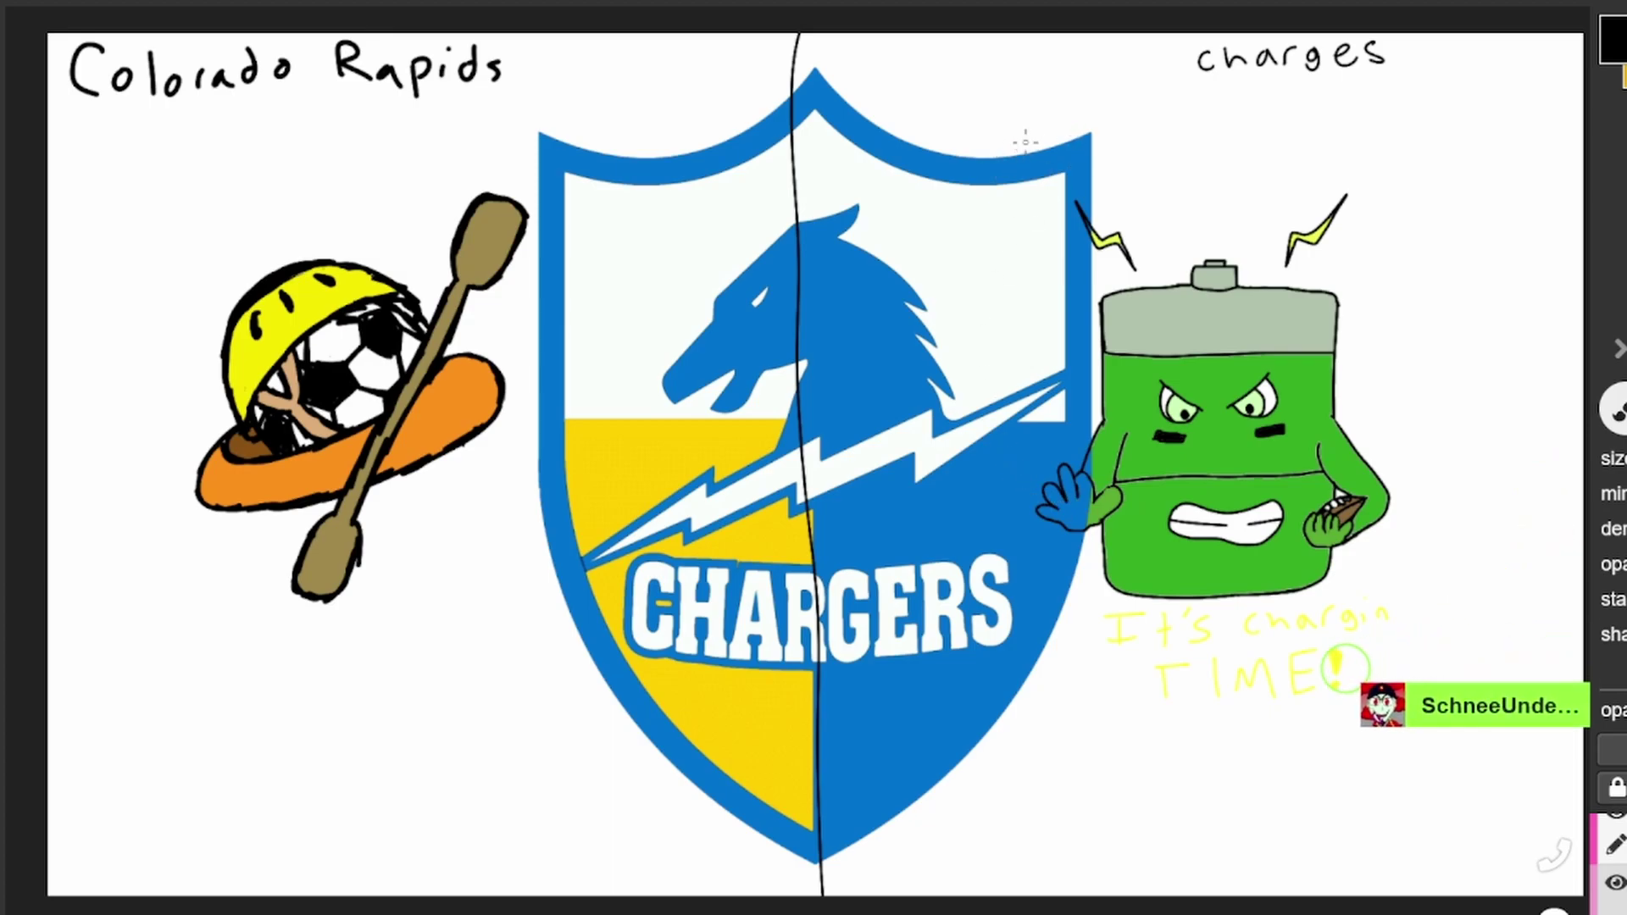
pyautogui.press('Delete')
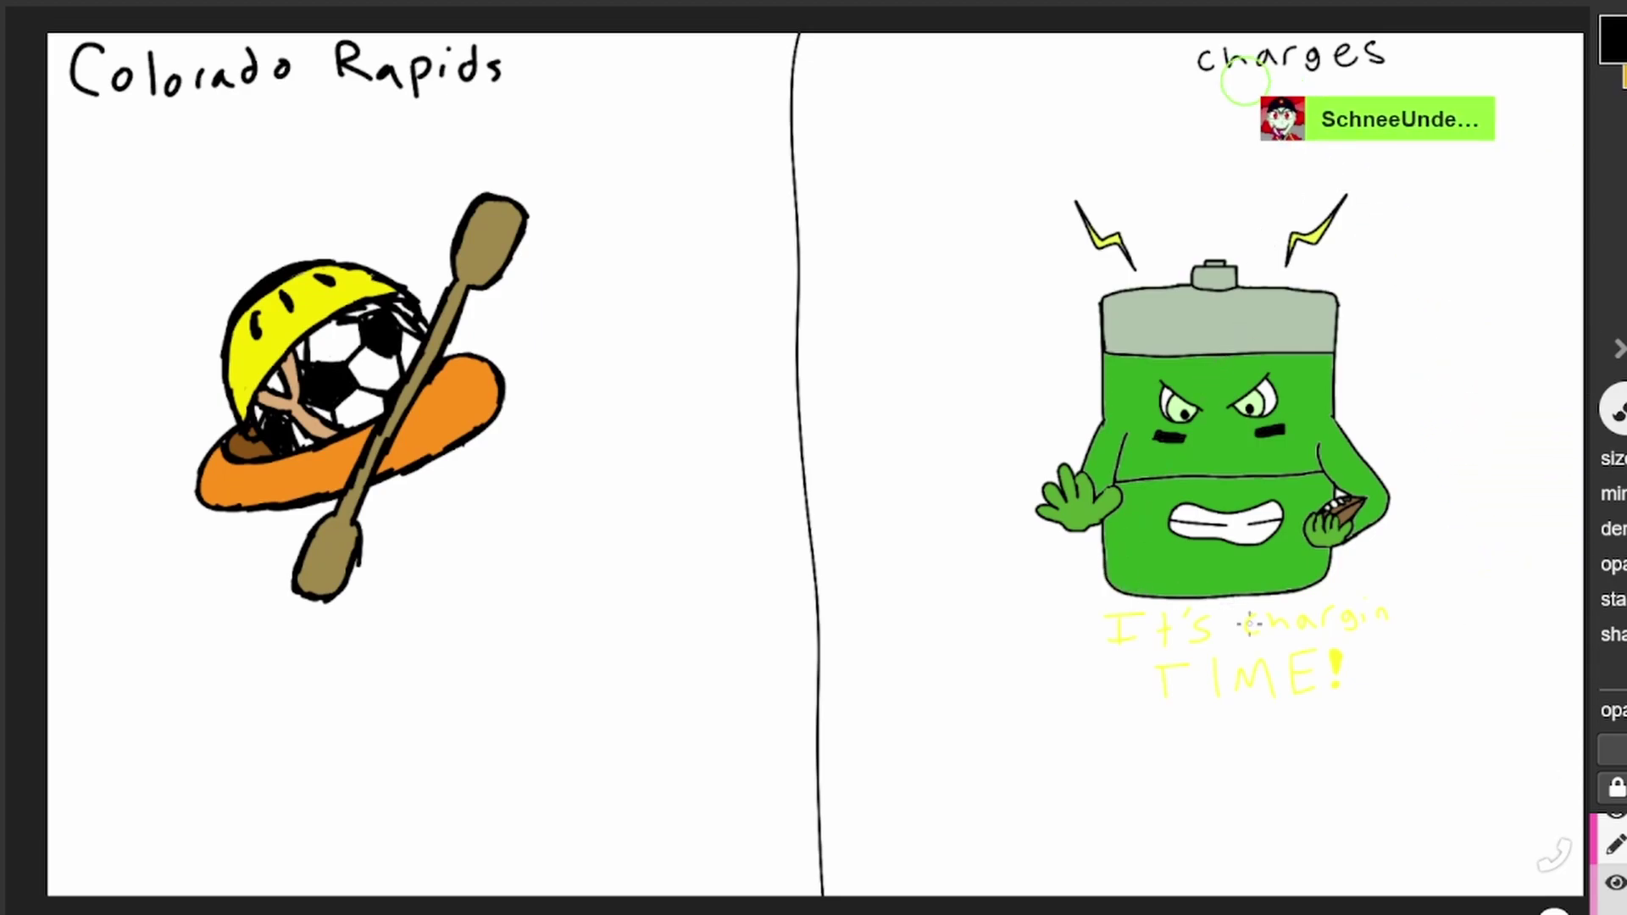
# - Undo a stray scribble, then add motion dashes and an arrow pointing at the clicking hand
pyautogui.moveTo(1144, 628); pyautogui.dragTo(1303, 623)
pyautogui.hotkey('ctrl', 'z')
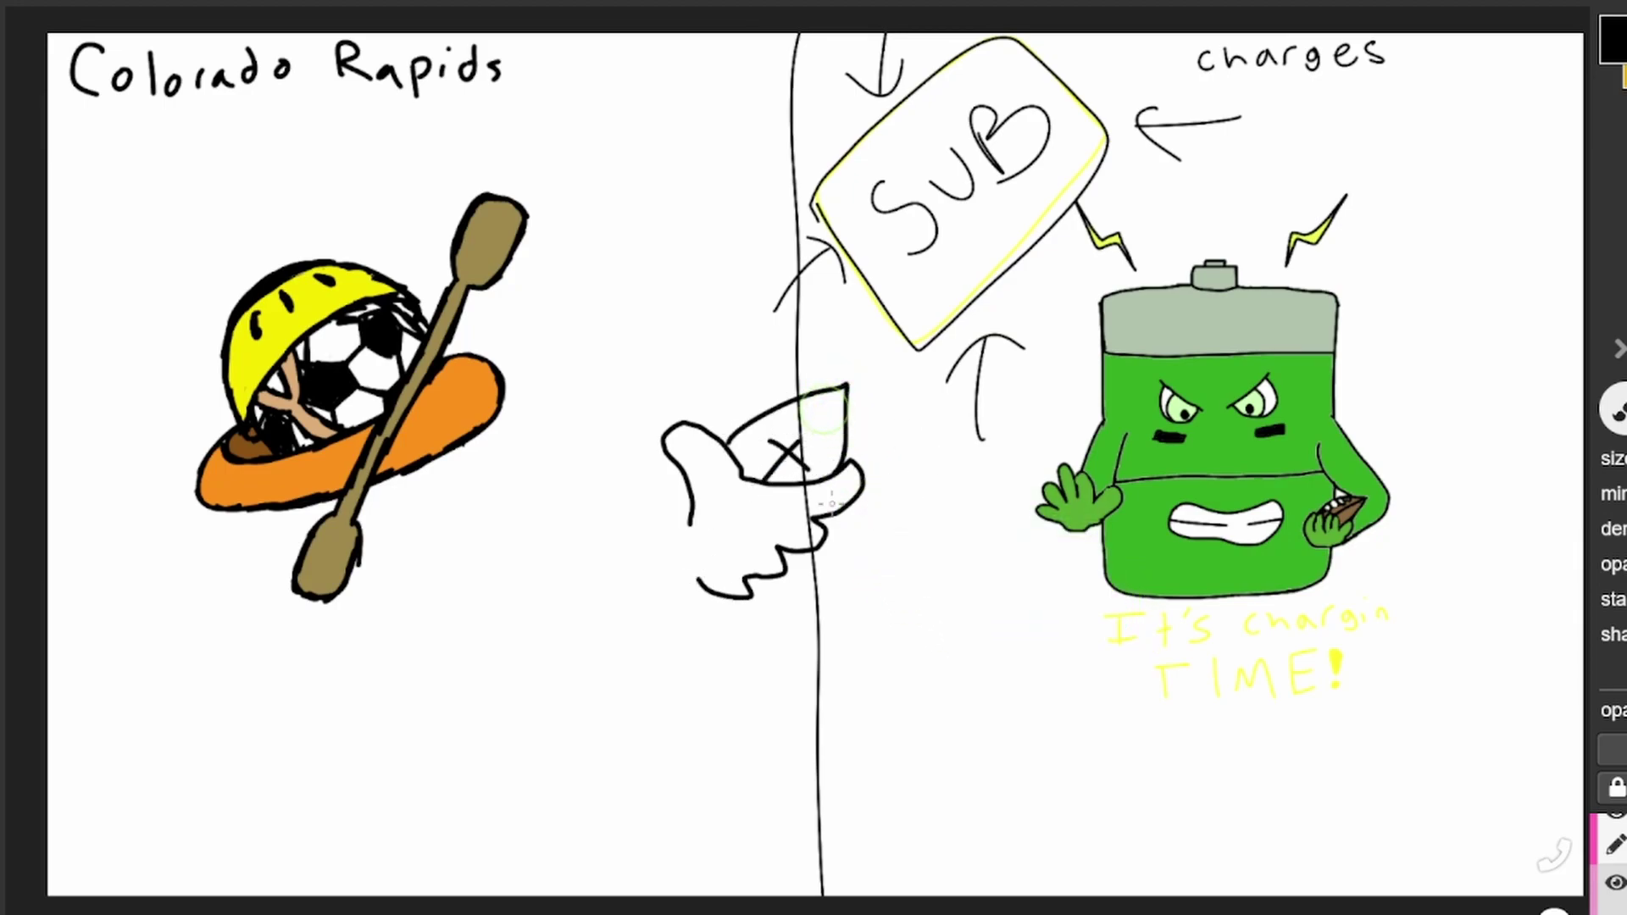
pyautogui.moveTo(617, 428); pyautogui.dragTo(623, 440)
pyautogui.moveTo(633, 417)
pyautogui.mouseDown()
pyautogui.moveTo(636, 428)
pyautogui.moveTo(671, 393)
pyautogui.mouseUp()
pyautogui.moveTo(699, 378); pyautogui.dragTo(700, 391)
pyautogui.moveTo(741, 240); pyautogui.dragTo(746, 366)
pyautogui.moveTo(745, 365); pyautogui.dragTo(761, 318)
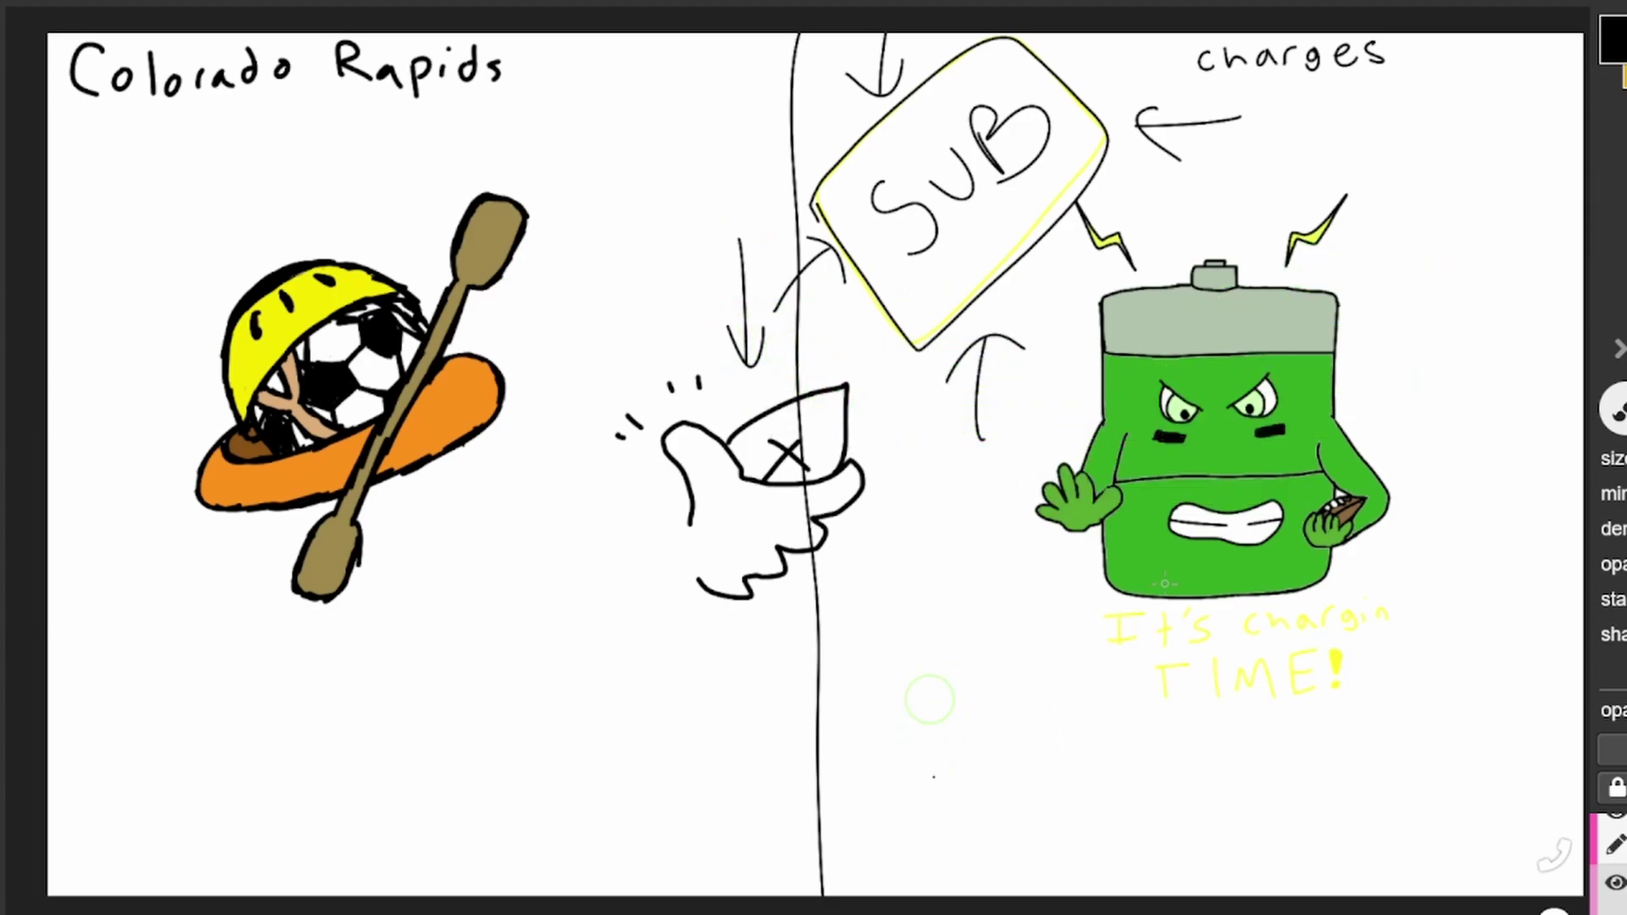
# - Draw a bell with a knob below the battery, then write 'Watch!' under 'Thx 4' and add a heart
pyautogui.moveTo(933, 773)
pyautogui.mouseDown()
pyautogui.moveTo(939, 718)
pyautogui.moveTo(972, 686)
pyautogui.moveTo(999, 735)
pyautogui.mouseUp()
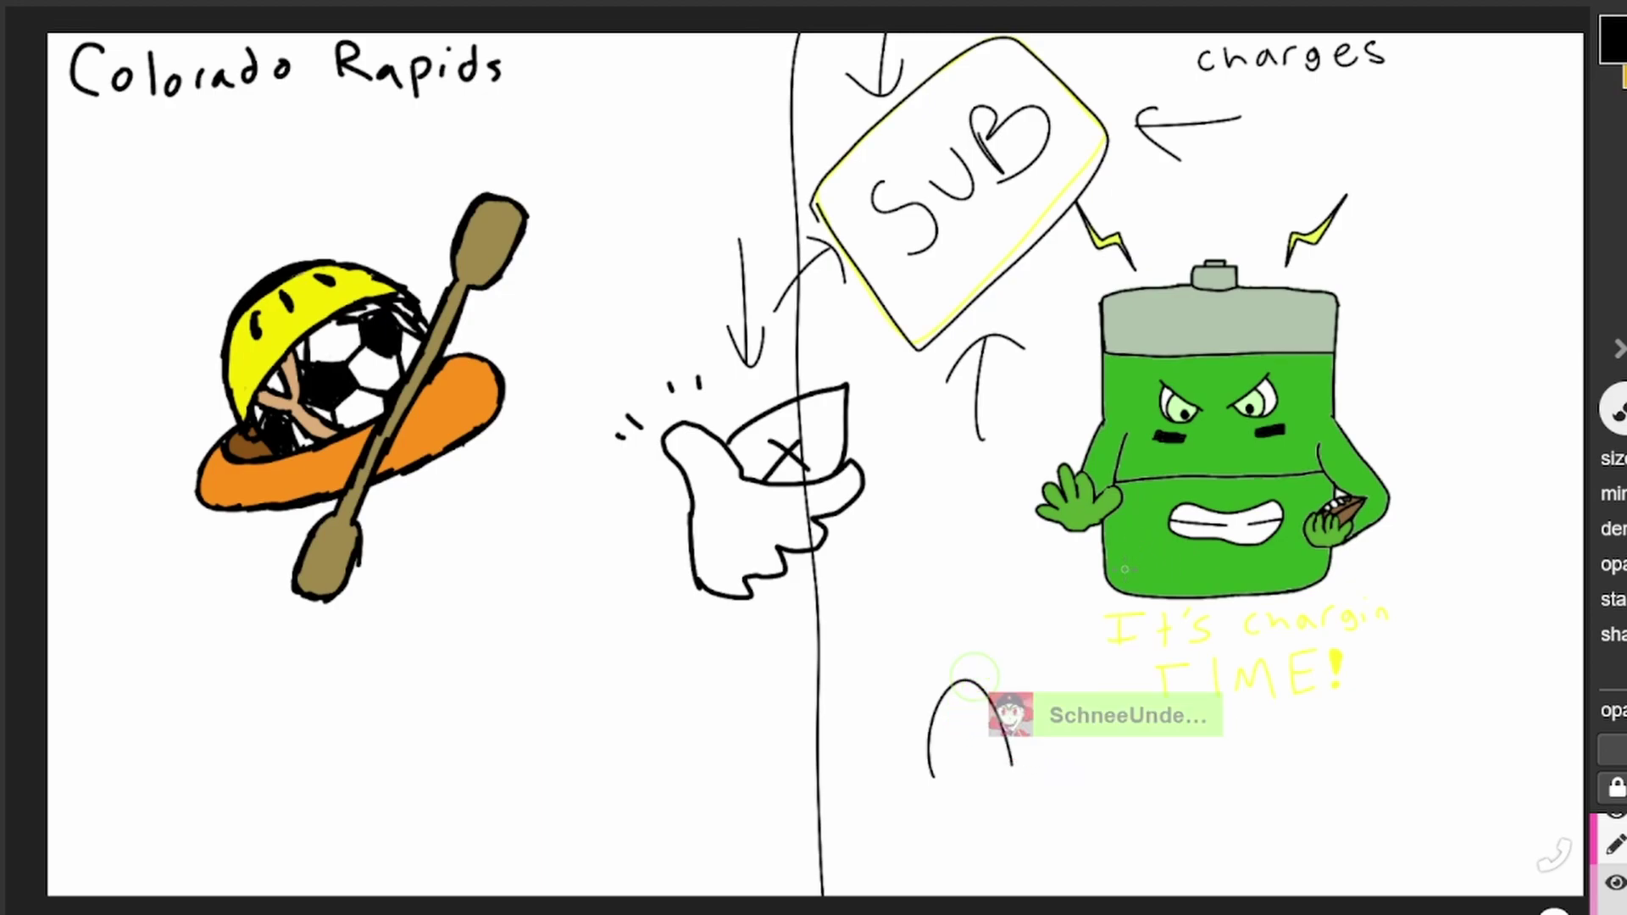
pyautogui.moveTo(955, 690); pyautogui.dragTo(976, 687)
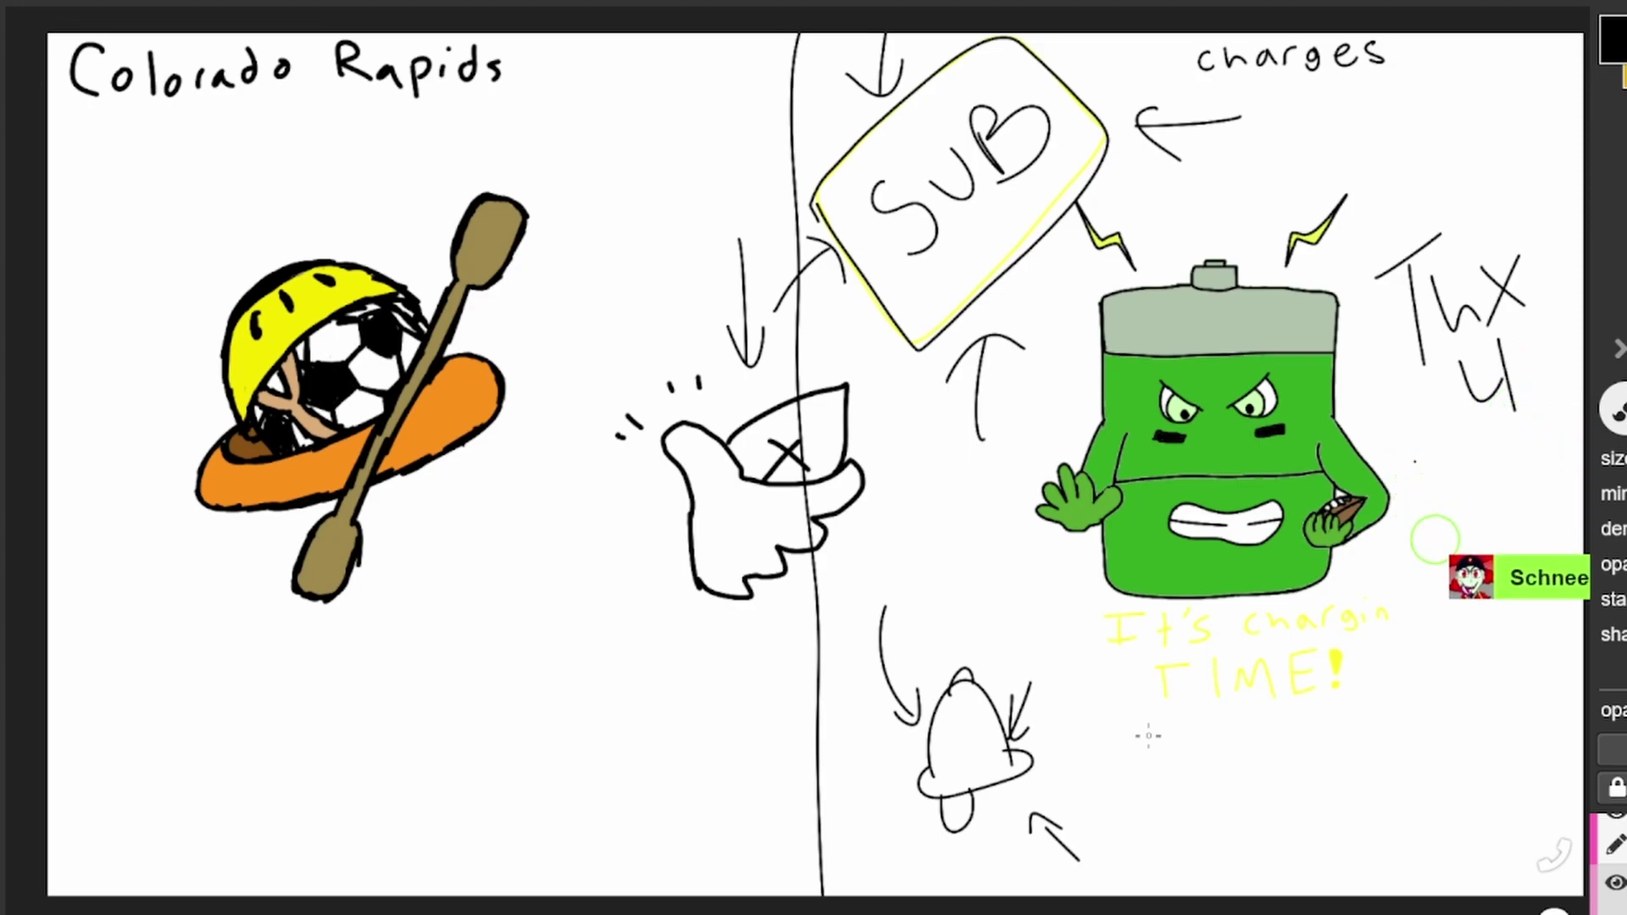
pyautogui.moveTo(1485, 473); pyautogui.dragTo(1483, 506)
pyautogui.moveTo(1496, 439); pyautogui.dragTo(1500, 503)
pyautogui.moveTo(1482, 469)
pyautogui.mouseDown()
pyautogui.moveTo(1513, 460)
pyautogui.moveTo(1528, 493)
pyautogui.mouseUp()
pyautogui.moveTo(1535, 423); pyautogui.dragTo(1564, 460)
pyautogui.moveTo(1546, 356); pyautogui.dragTo(1553, 412)
pyautogui.moveTo(1554, 394); pyautogui.dragTo(1564, 433)
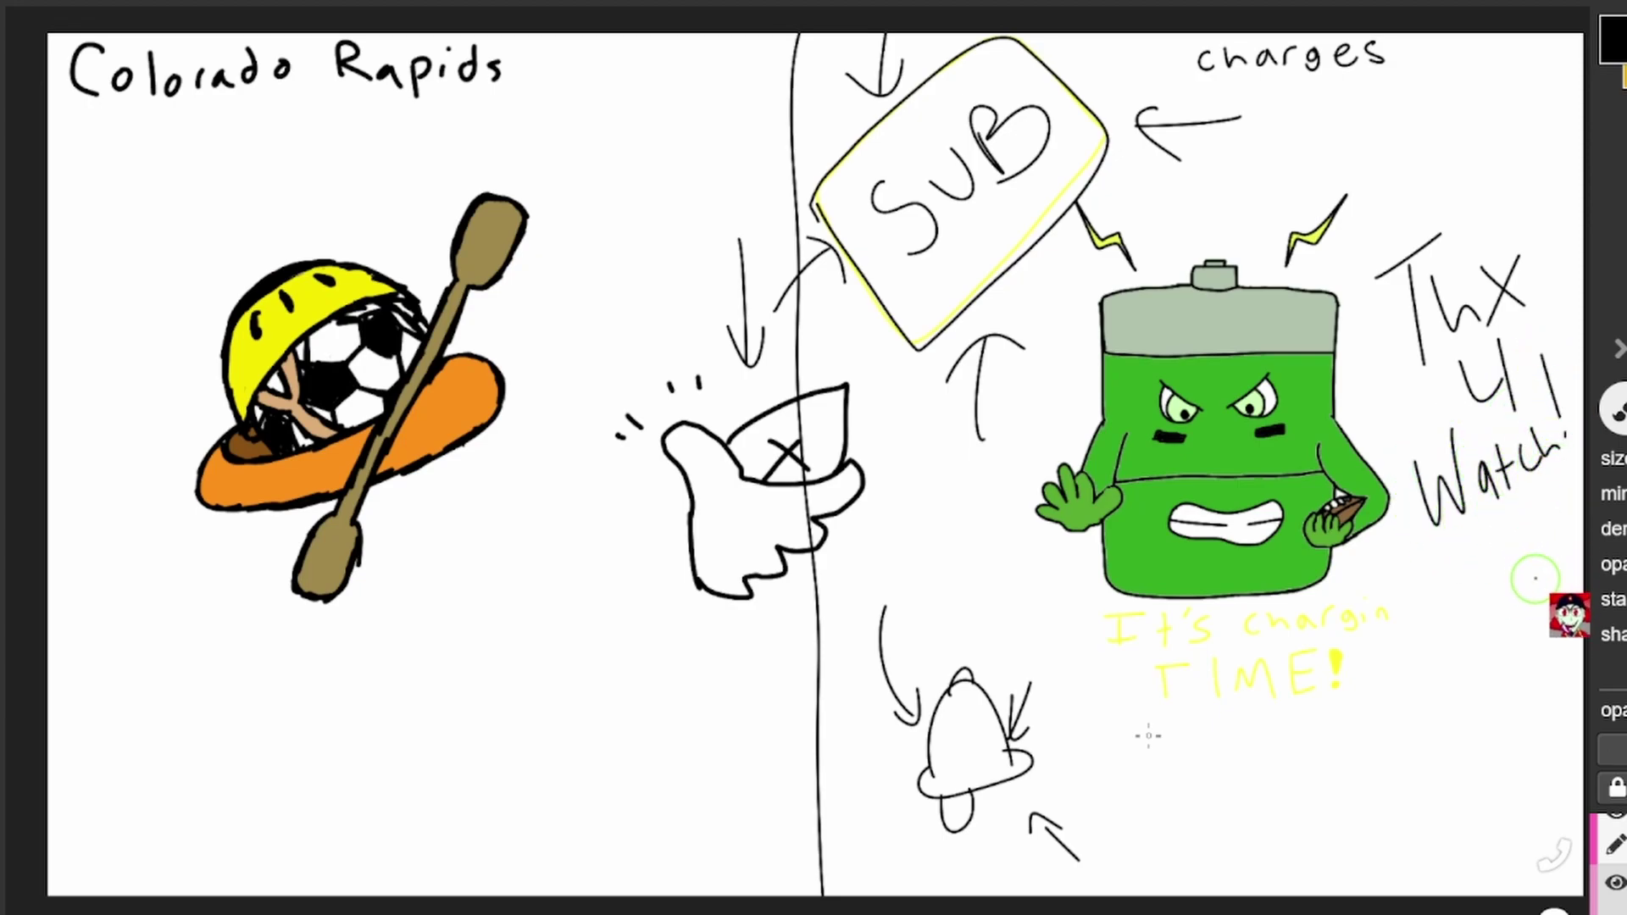
pyautogui.moveTo(1488, 521); pyautogui.dragTo(1536, 577)
pyautogui.moveTo(1513, 509); pyautogui.dragTo(1541, 579)
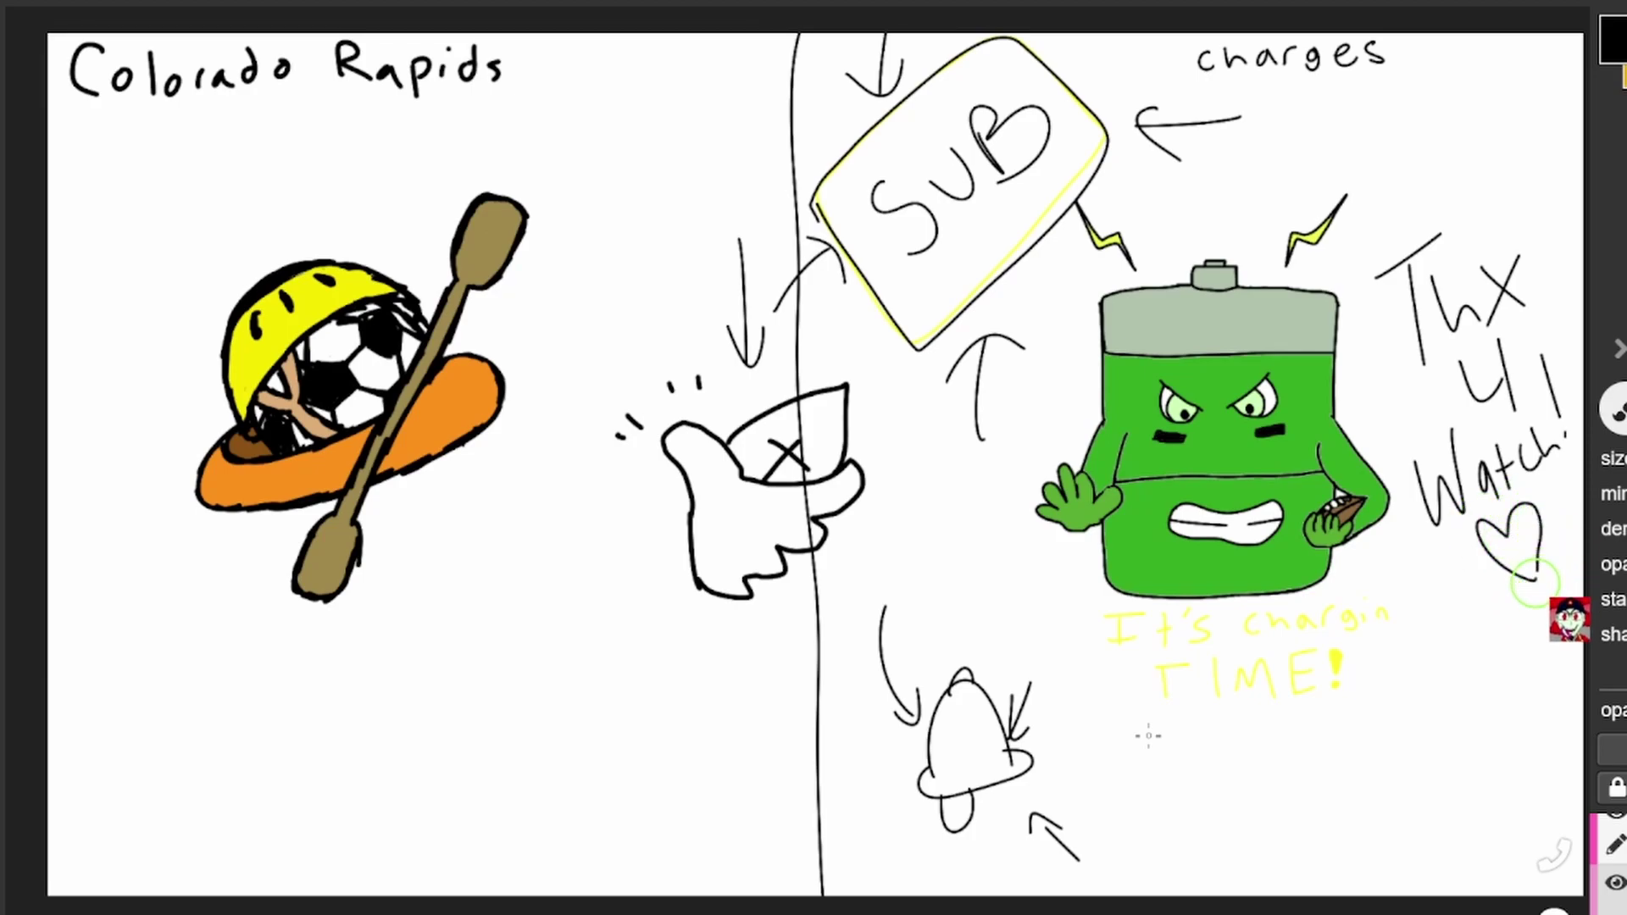